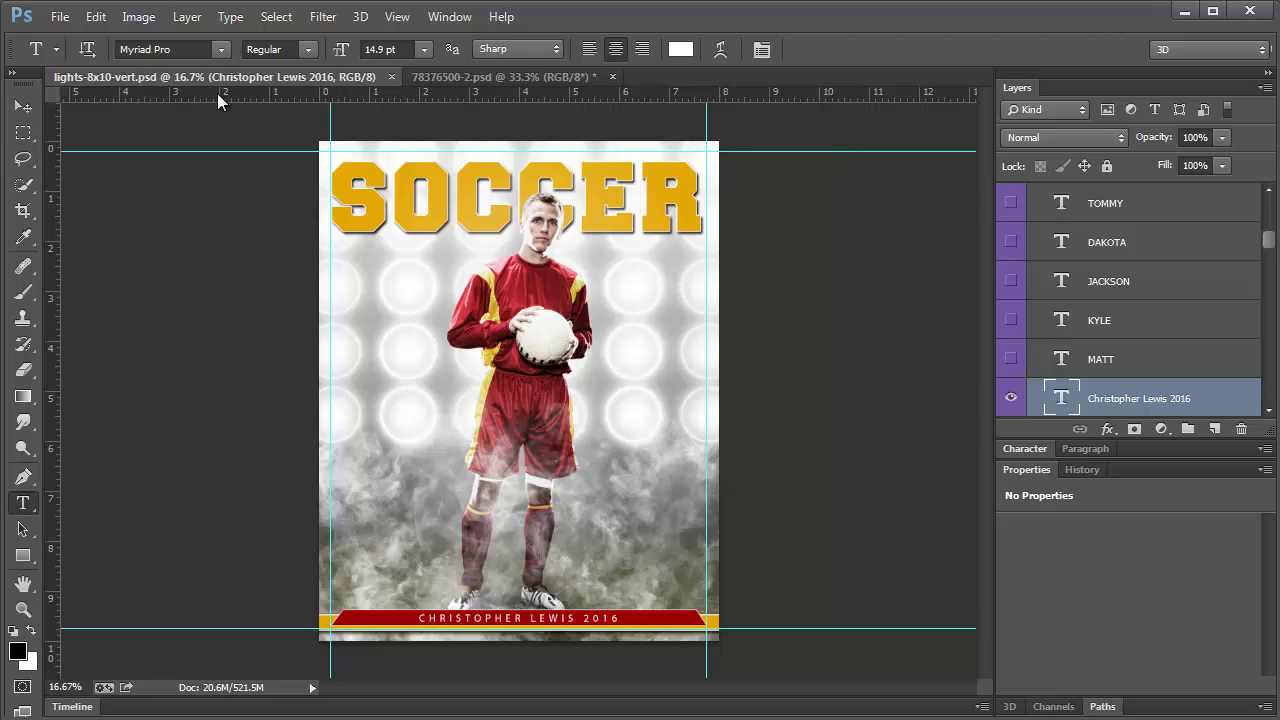
# Step: Bring the 78376500-2.psd soccer player photo in front of the poster
pyautogui.click(430, 77)
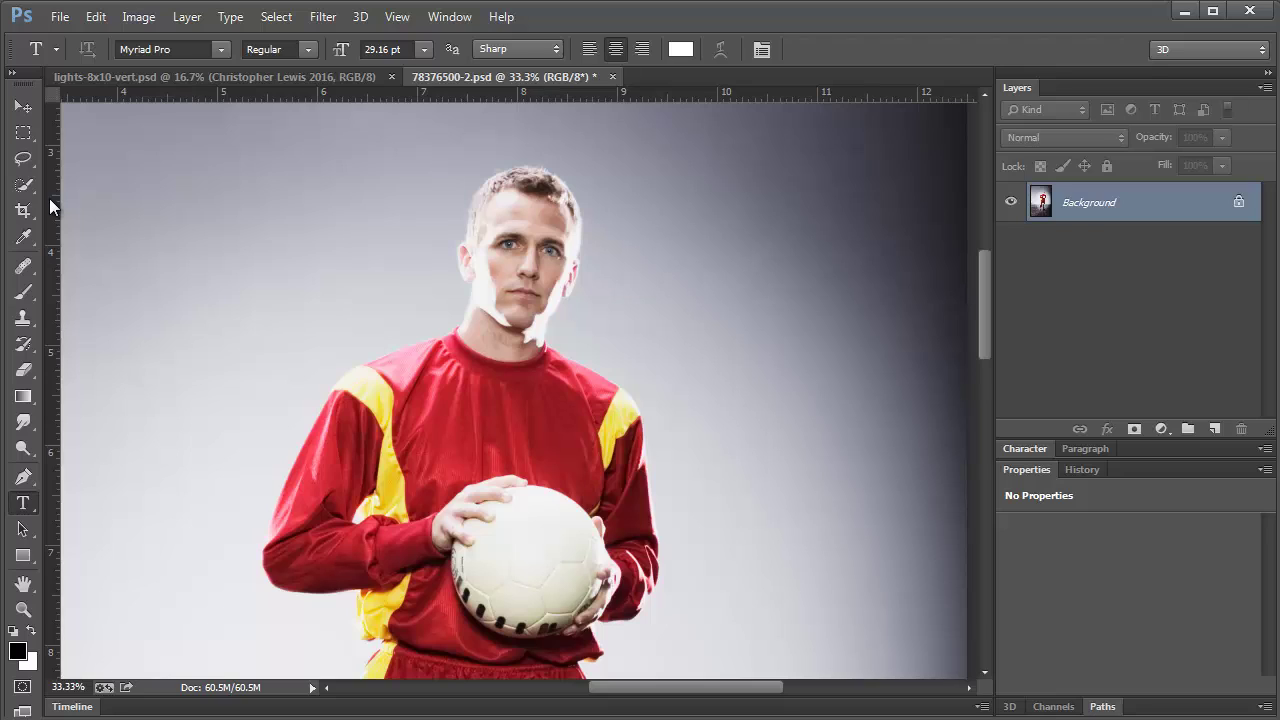
# Step: Choose Quick Selection and duplicate the Background layer as Background copy
pyautogui.click(23, 184)
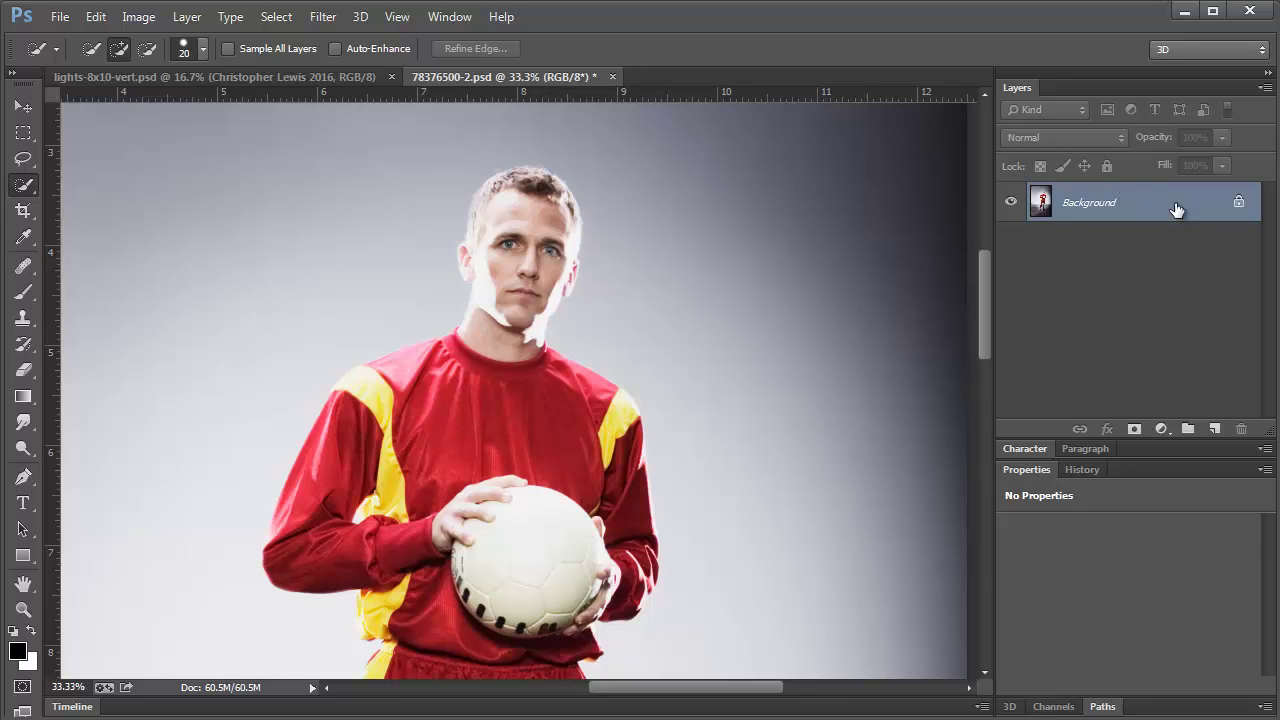
pyautogui.moveTo(1176, 208); pyautogui.dragTo(1214, 428)
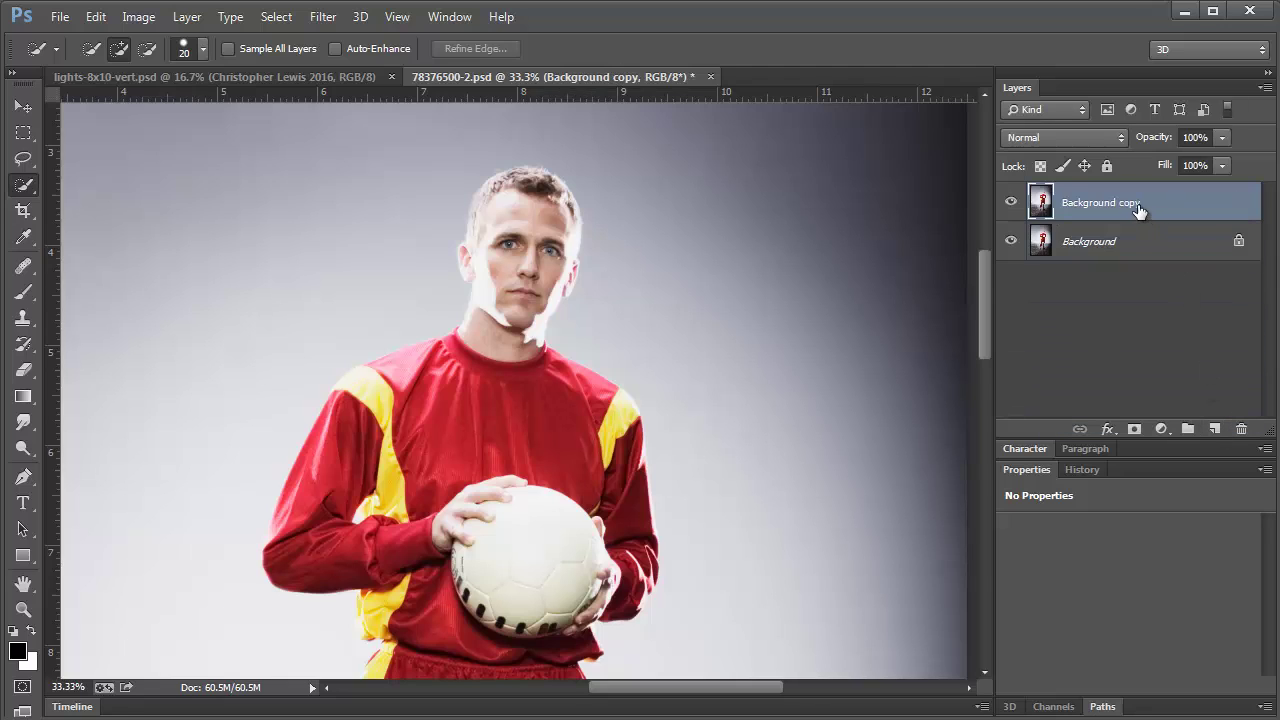
# Step: Hide the original Background and select the player's head, torso, ball and arms with brush size 60
pyautogui.click(1011, 242)
pyautogui.moveTo(509, 183); pyautogui.dragTo(514, 561)
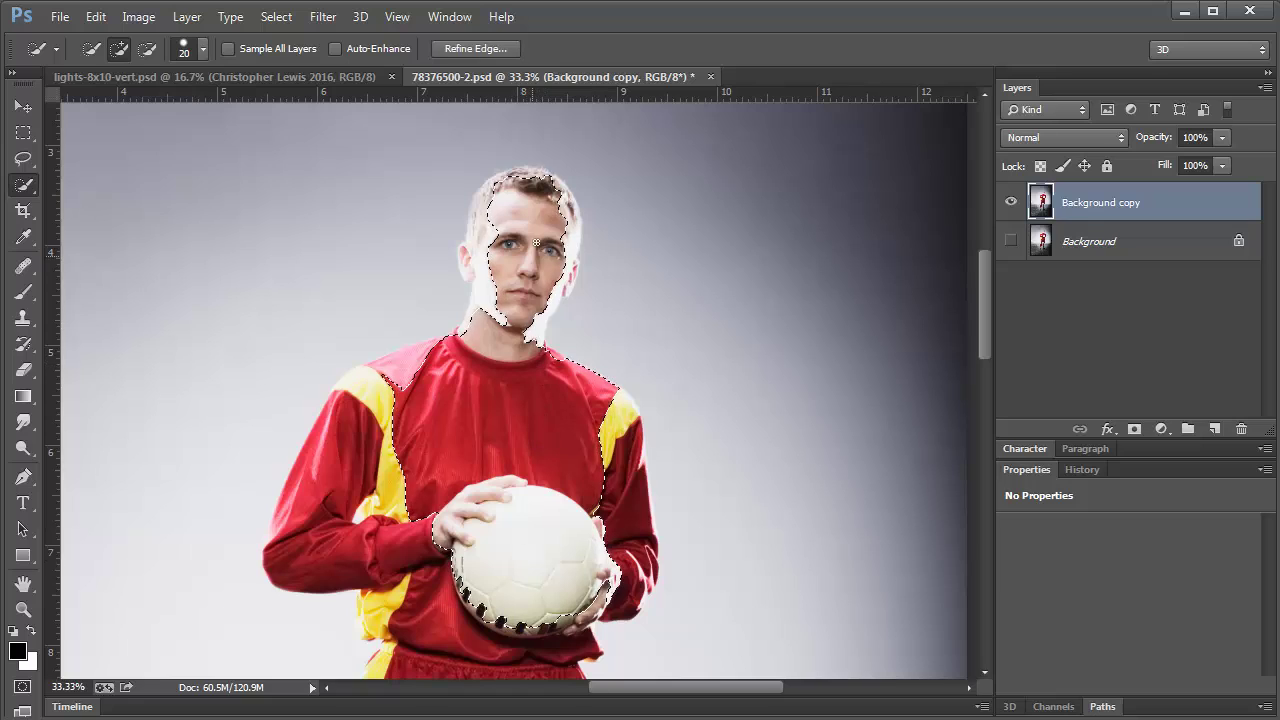
pyautogui.moveTo(547, 192)
pyautogui.mouseDown()
pyautogui.moveTo(569, 230)
pyautogui.moveTo(563, 263)
pyautogui.mouseUp()
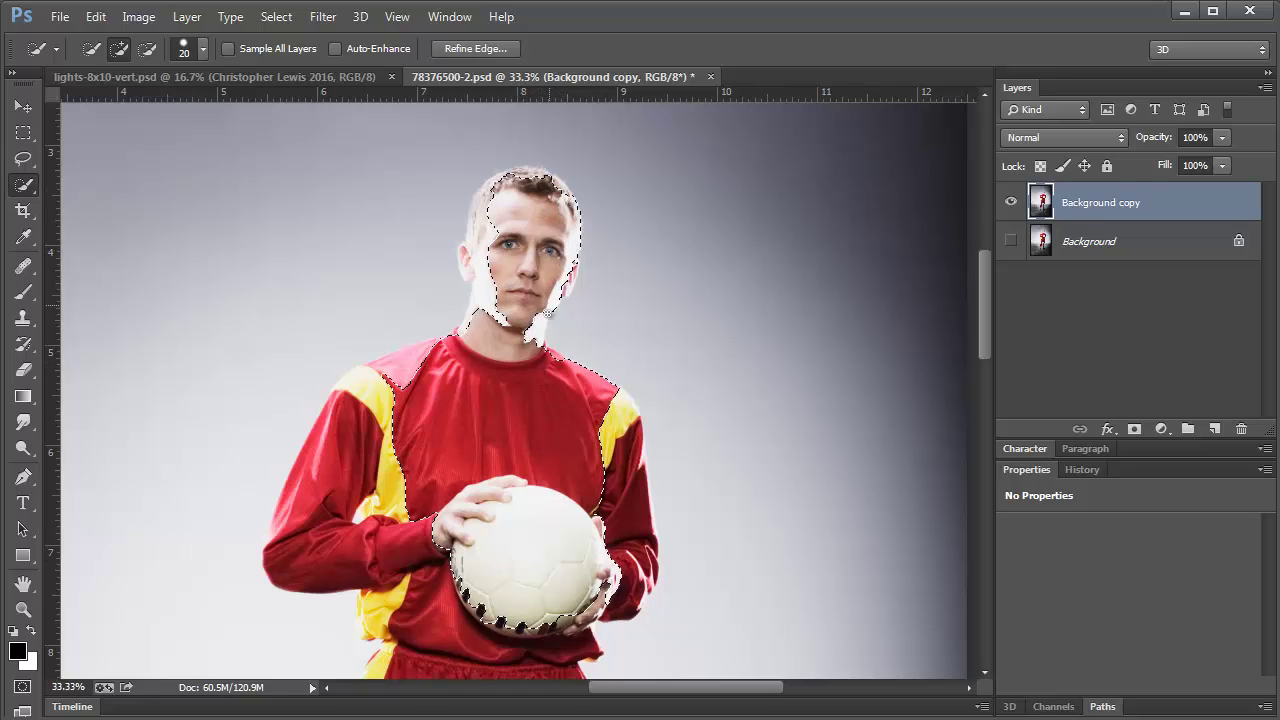
pyautogui.moveTo(570, 374)
pyautogui.mouseDown()
pyautogui.moveTo(599, 406)
pyautogui.moveTo(622, 475)
pyautogui.moveTo(591, 568)
pyautogui.moveTo(397, 471)
pyautogui.moveTo(408, 393)
pyautogui.moveTo(476, 477)
pyautogui.mouseUp()
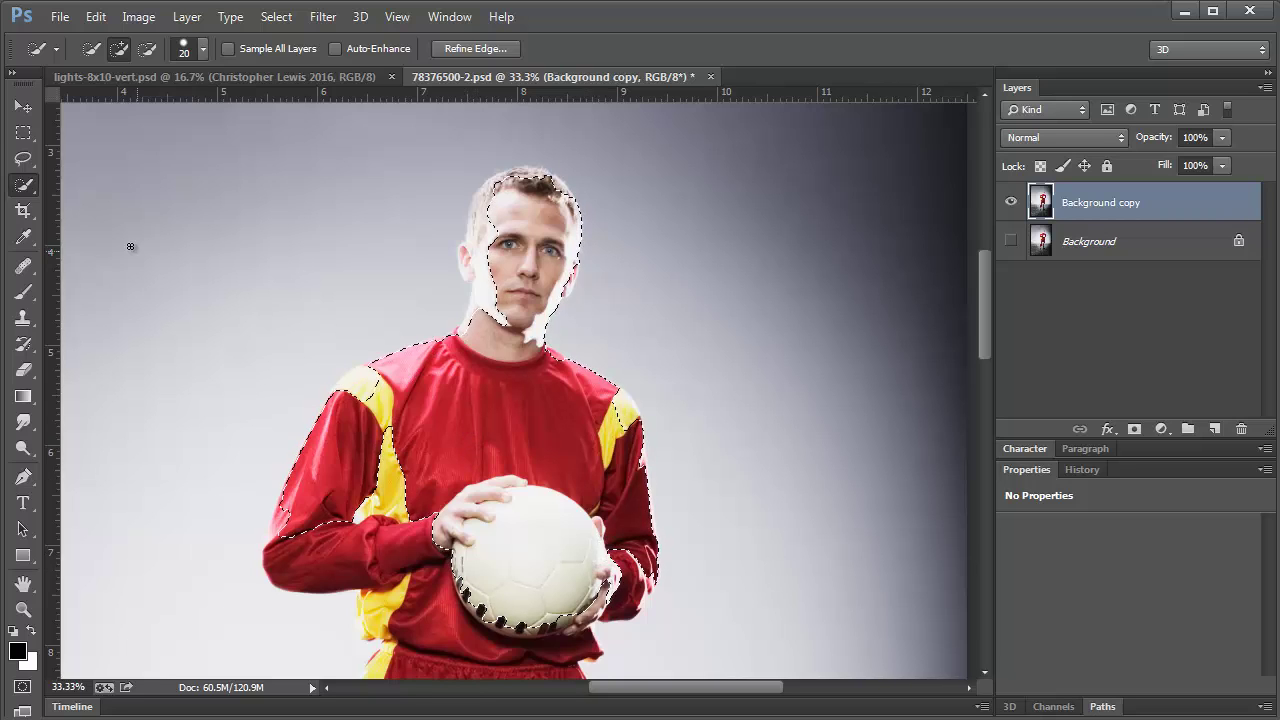
pyautogui.press(']')
pyautogui.press(']')
pyautogui.press(']')
pyautogui.press(']')
pyautogui.moveTo(491, 214); pyautogui.dragTo(489, 248)
# Step: Extend the selection down the legs to take in the whole right shoe
pyautogui.scroll(-3, 543, 500)
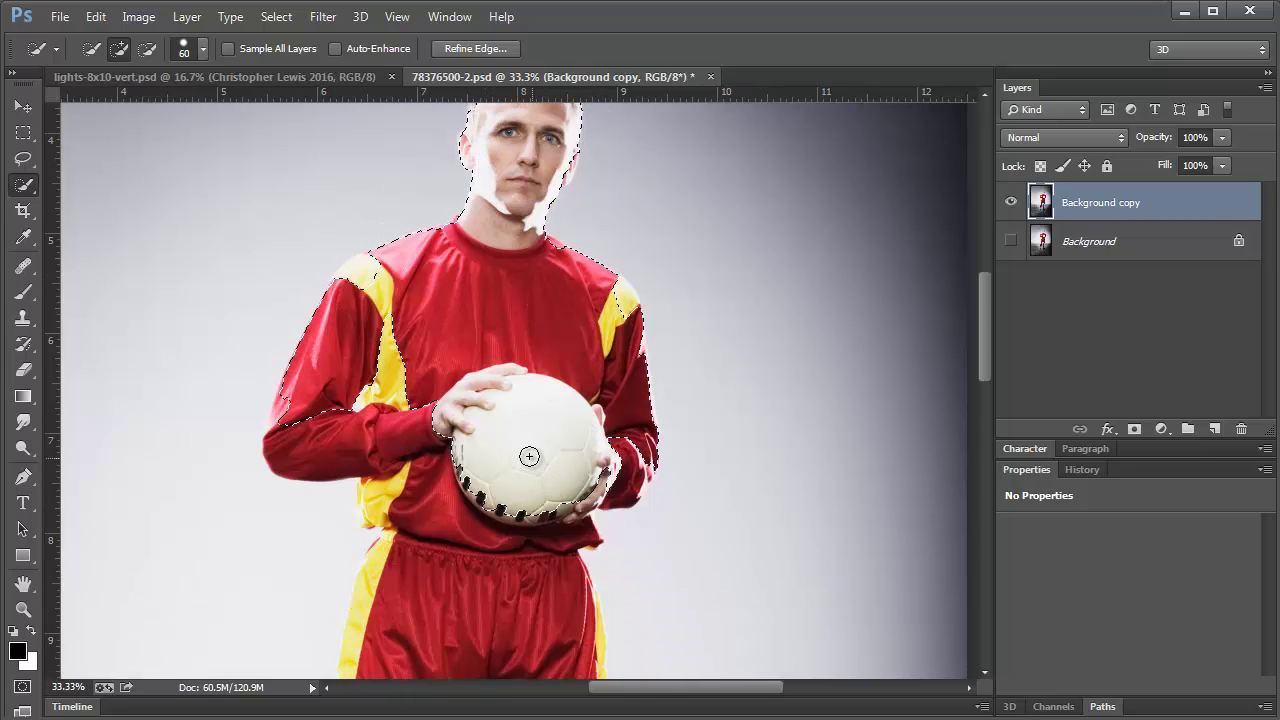
pyautogui.scroll(-2, 500, 468)
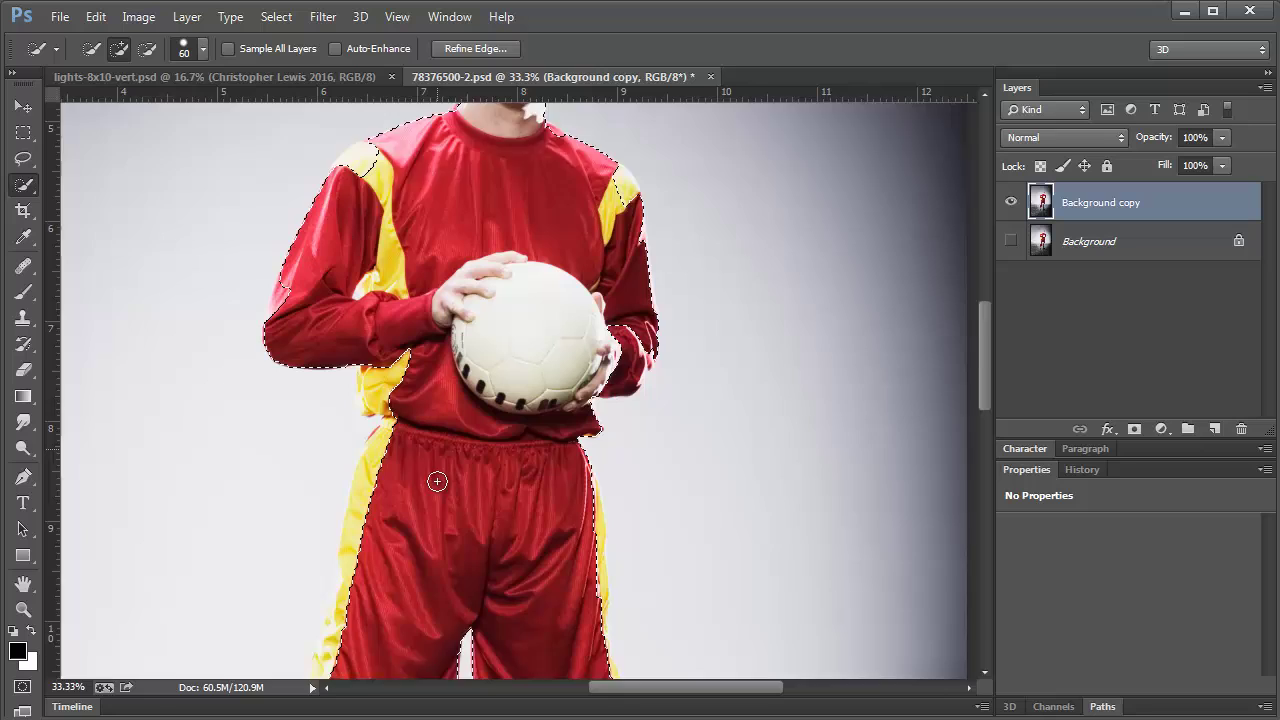
pyautogui.scroll(-2, 437, 480)
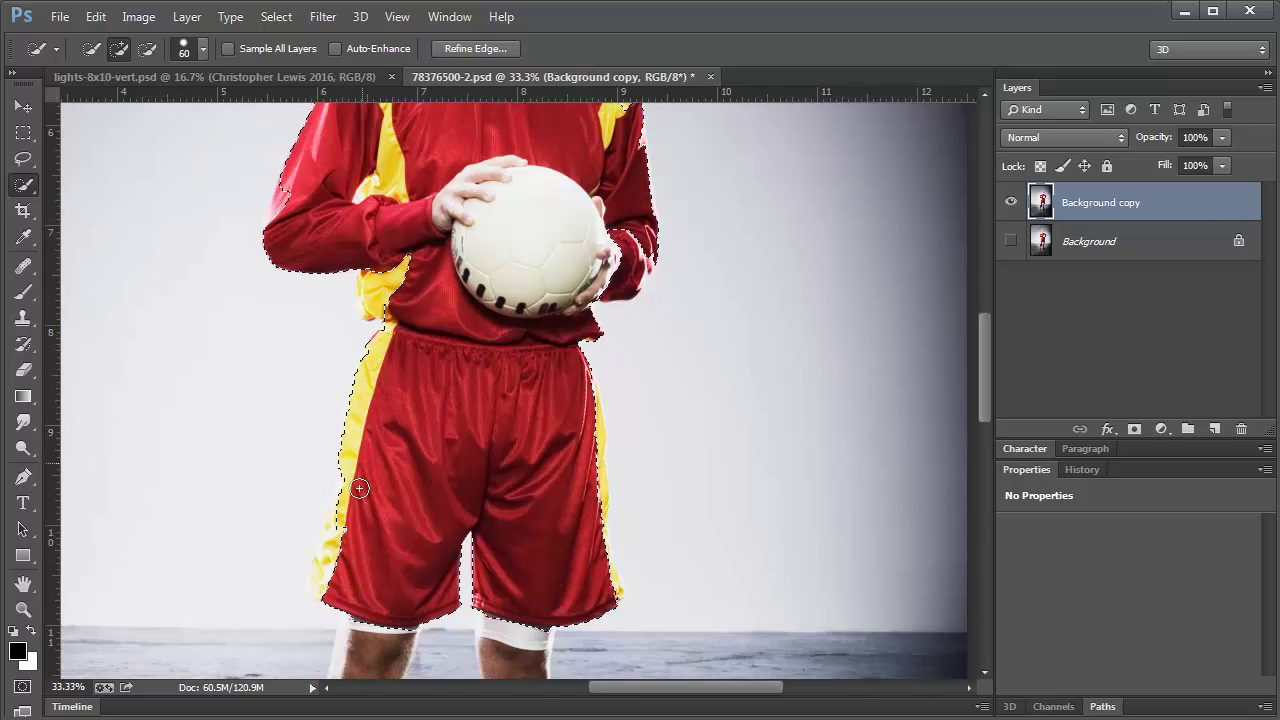
pyautogui.scroll(-4, 394, 480)
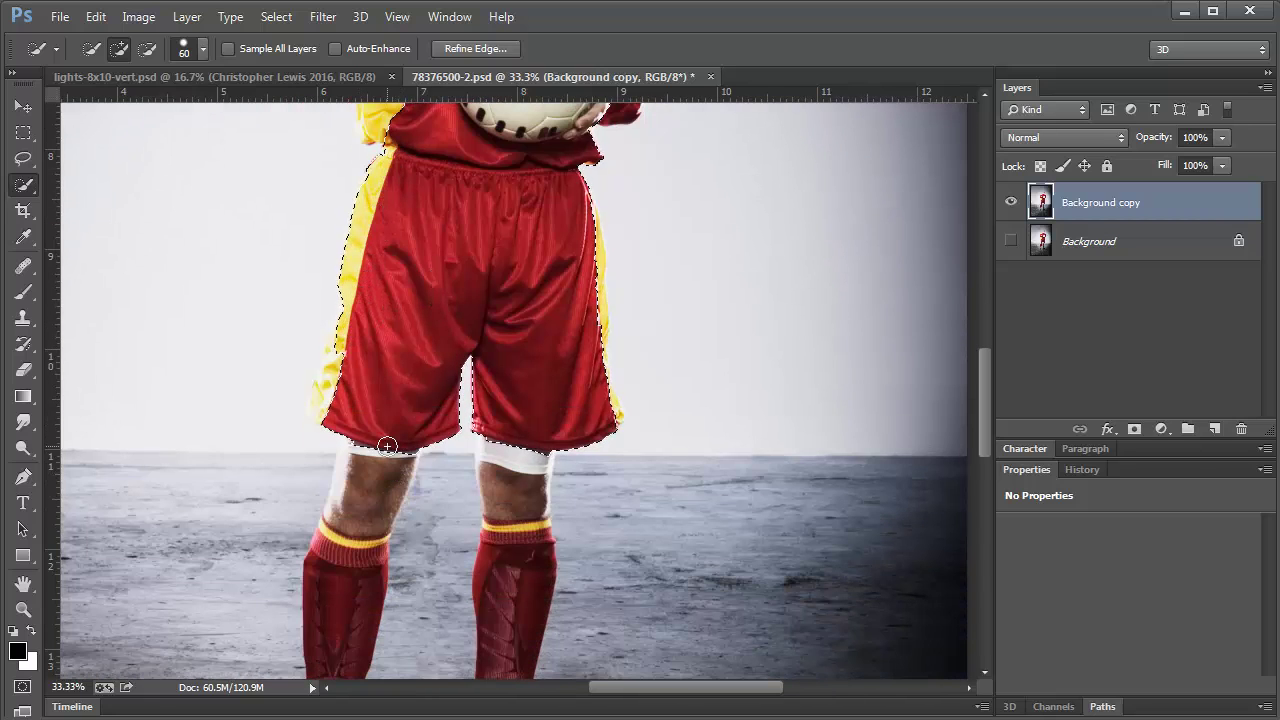
pyautogui.scroll(-5, 420, 570)
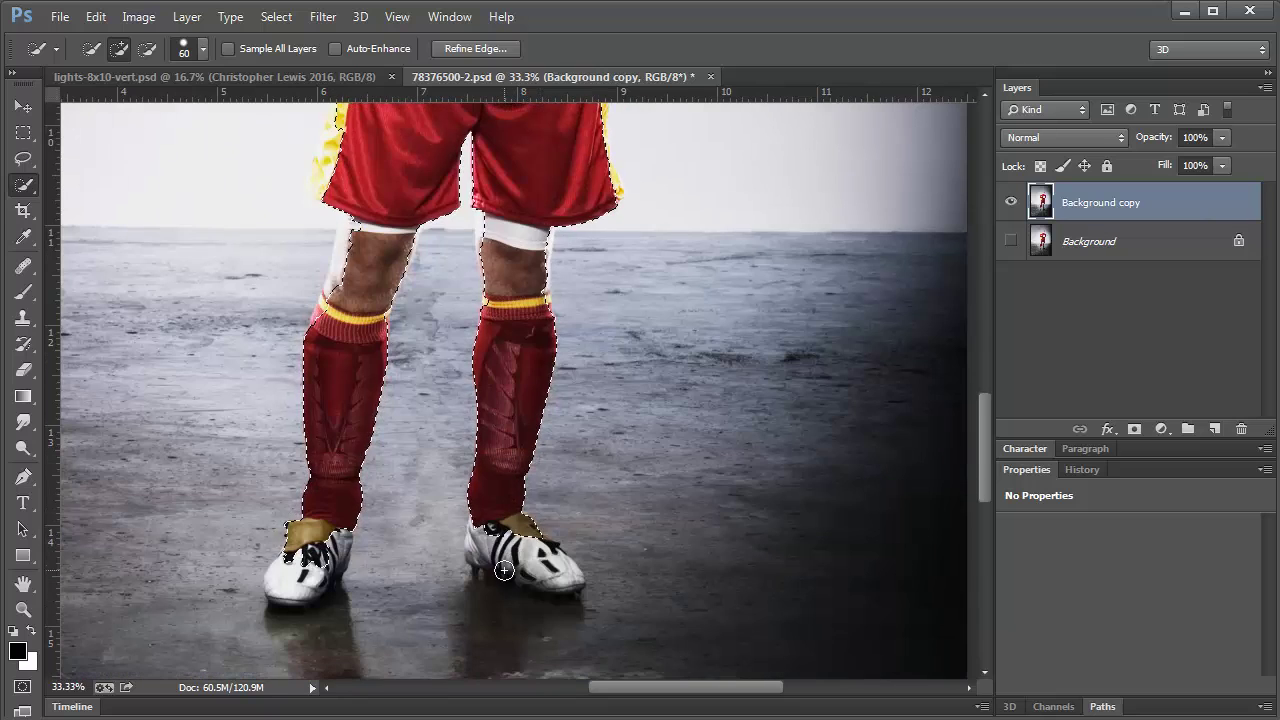
pyautogui.moveTo(504, 570)
pyautogui.mouseDown()
pyautogui.moveTo(520, 546)
pyautogui.moveTo(560, 575)
pyautogui.moveTo(482, 553)
pyautogui.moveTo(565, 575)
pyautogui.mouseUp()
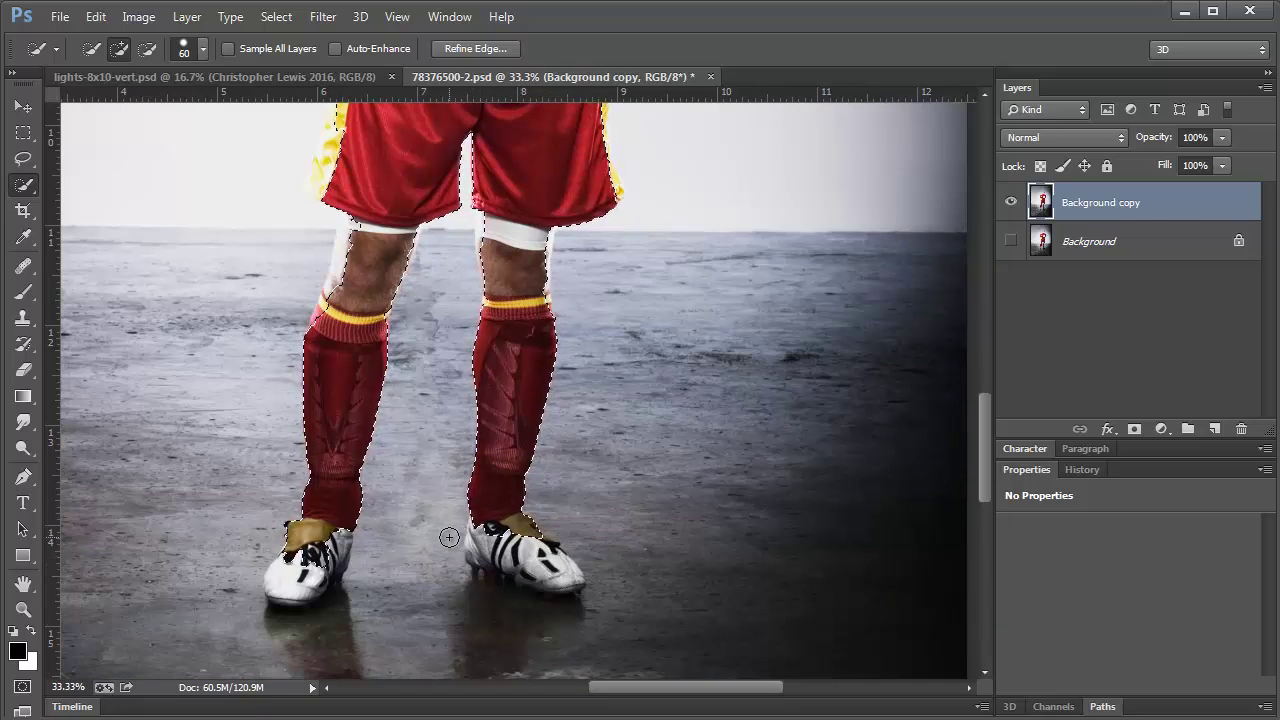
pyautogui.moveTo(500, 540); pyautogui.dragTo(555, 573)
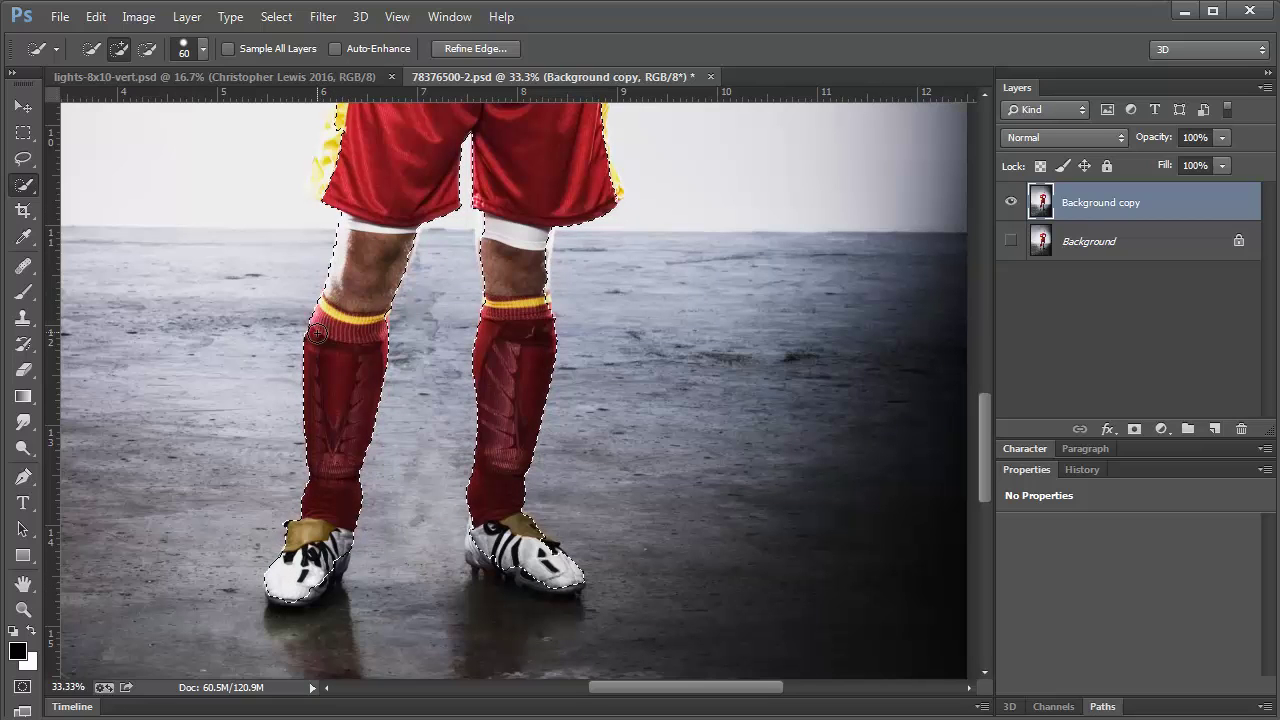
# Step: Subtract the floor between the legs and around the right shoe from the player selection
pyautogui.scroll(3, 523, 416)
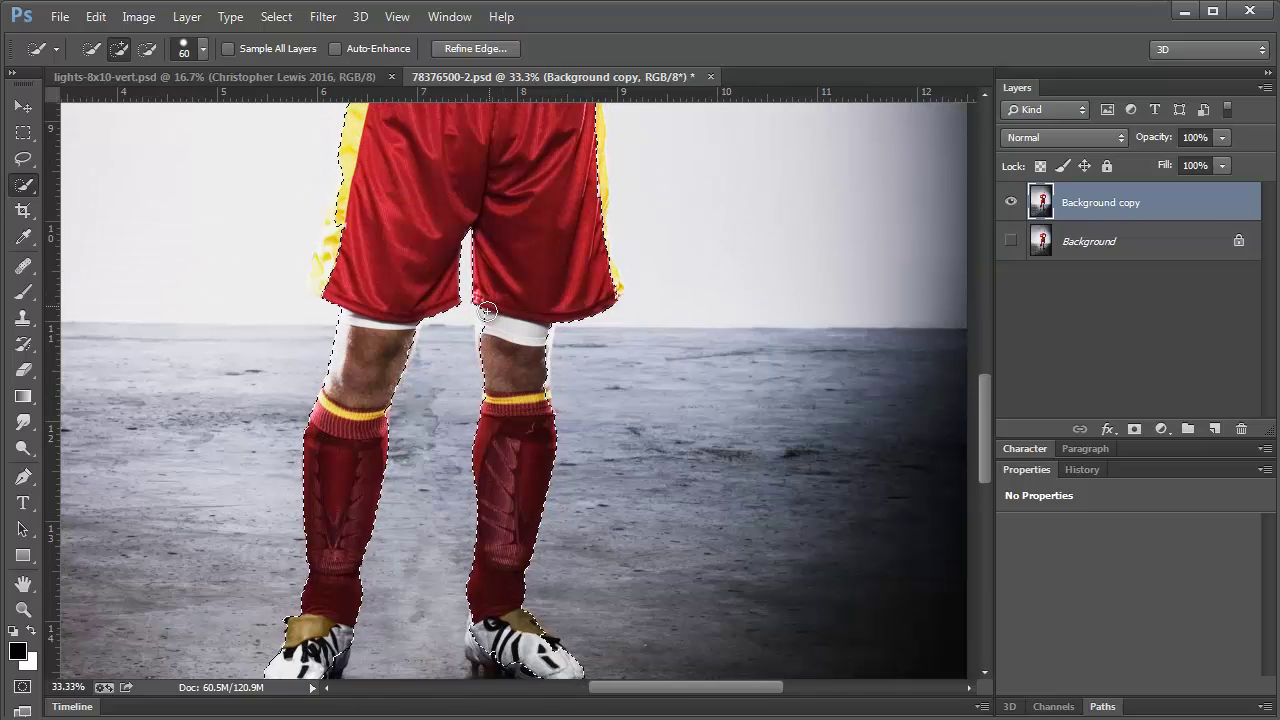
pyautogui.moveTo(495, 318); pyautogui.dragTo(485, 340)
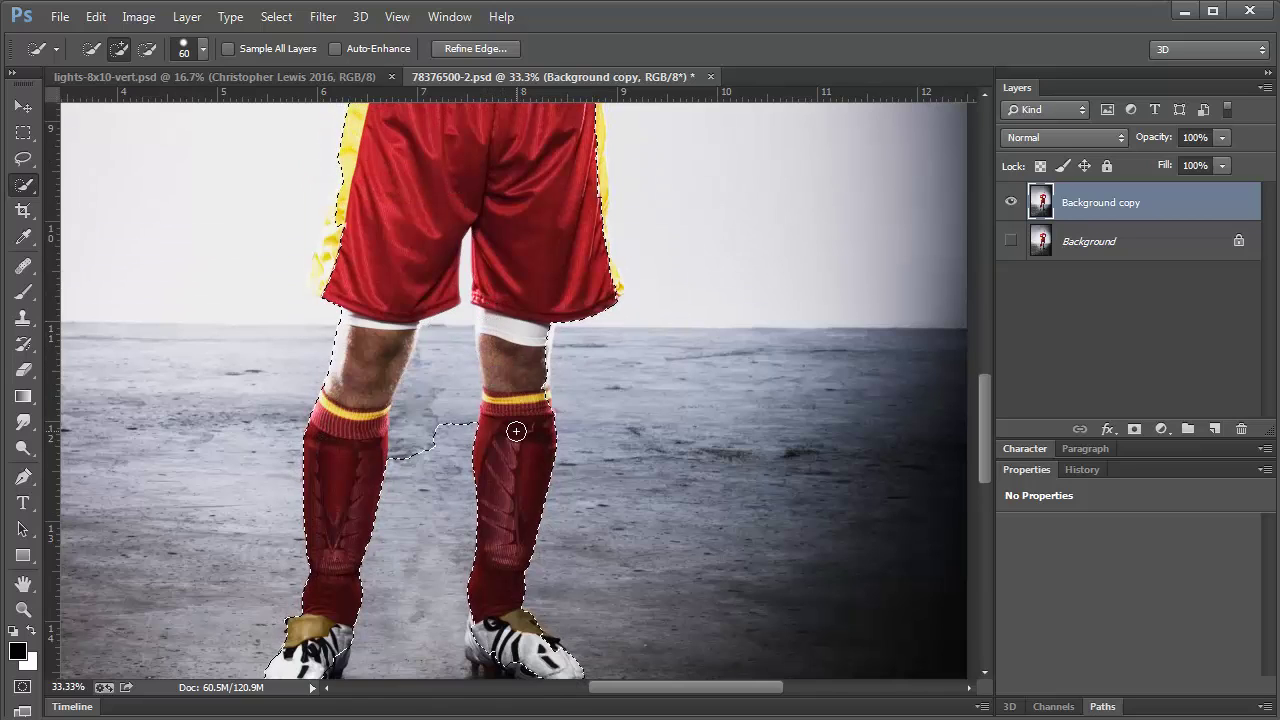
pyautogui.press('alt')
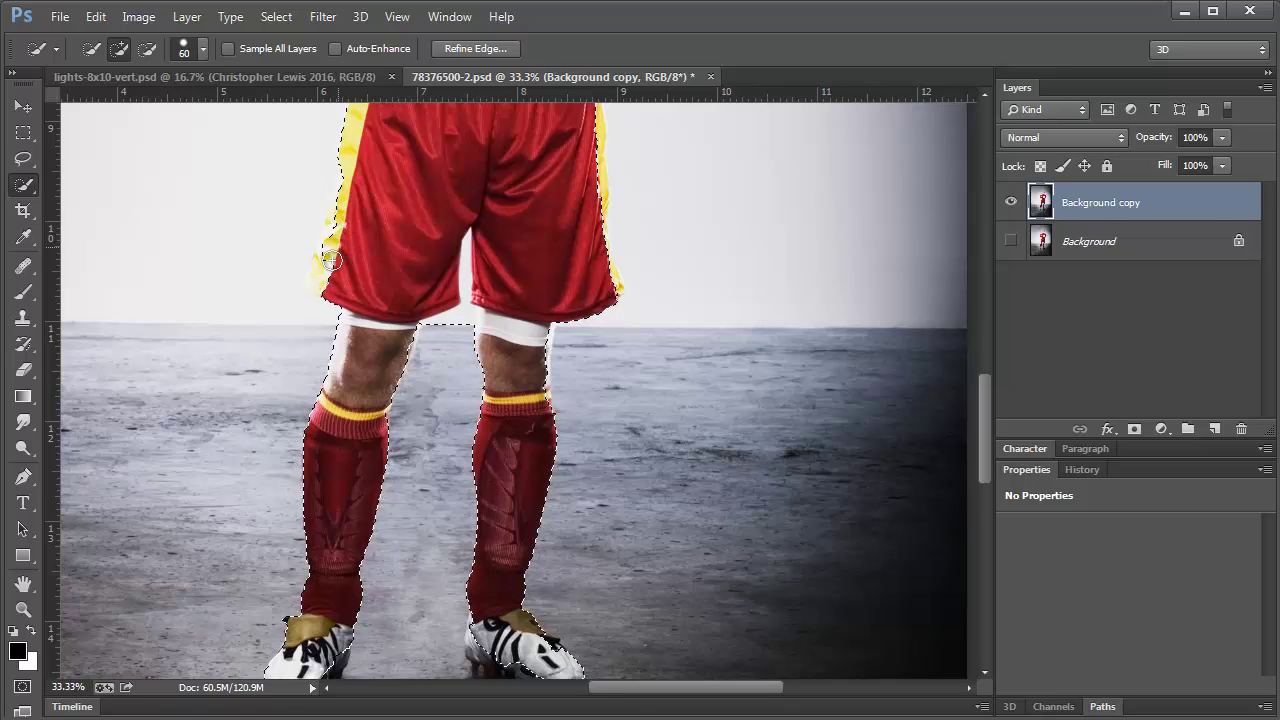
pyautogui.scroll(-2, 380, 345)
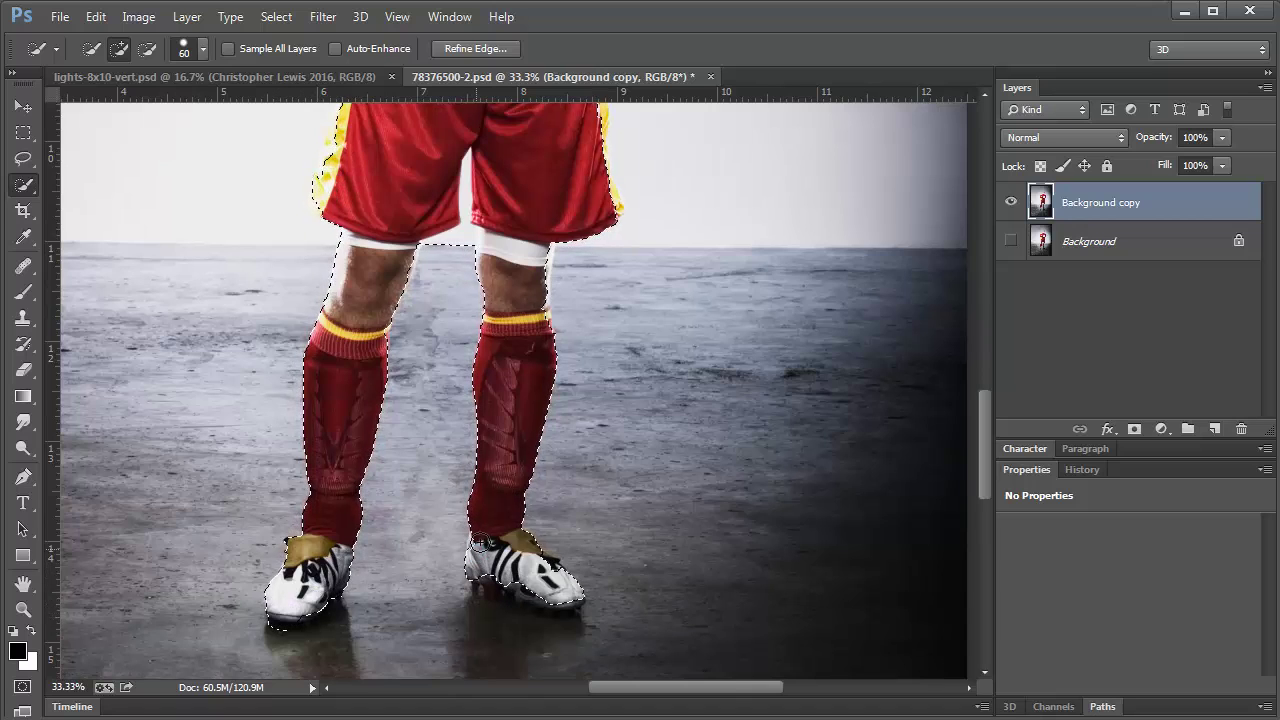
pyautogui.click(480, 550)
pyautogui.moveTo(506, 572); pyautogui.dragTo(519, 582)
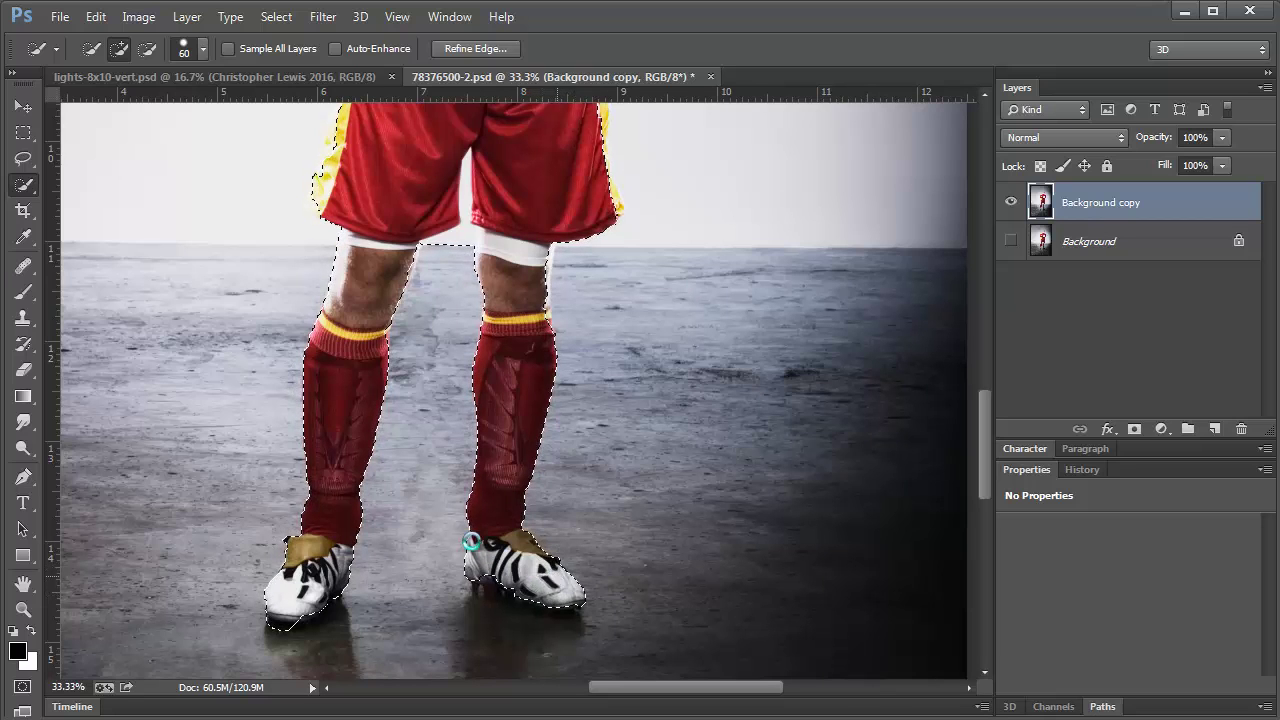
pyautogui.scroll(5, 508, 449)
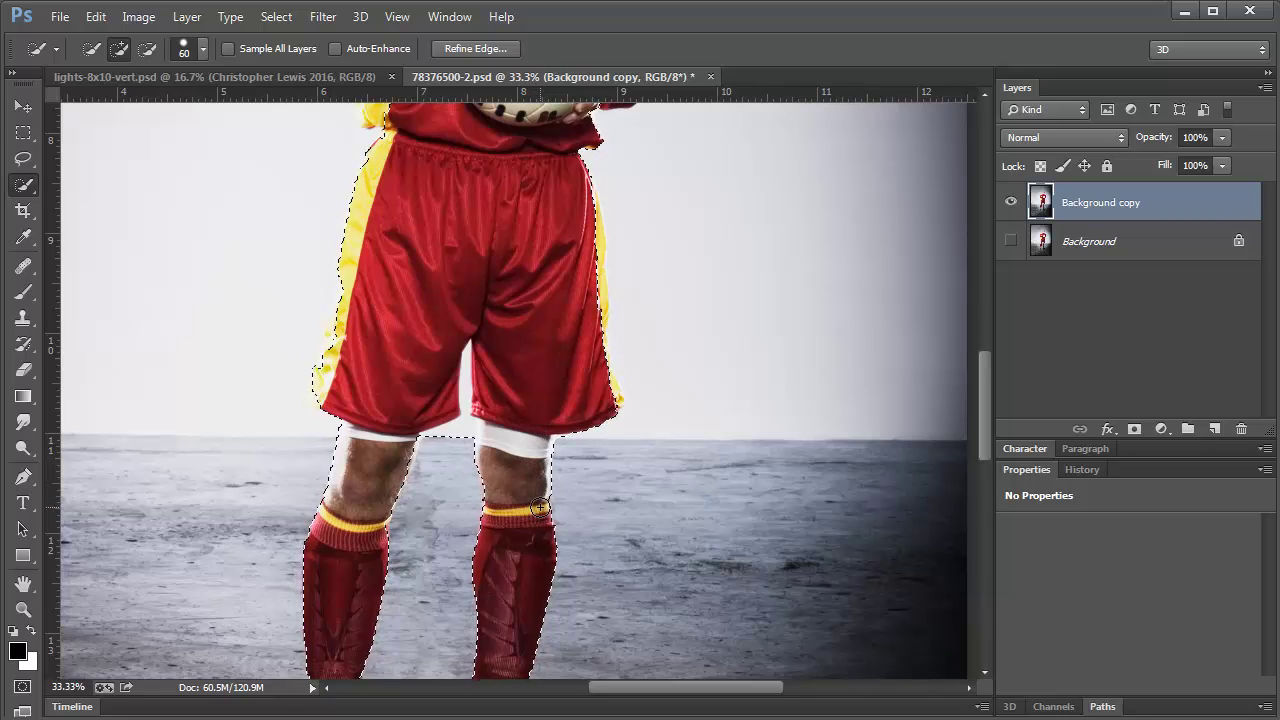
pyautogui.scroll(15, 538, 505)
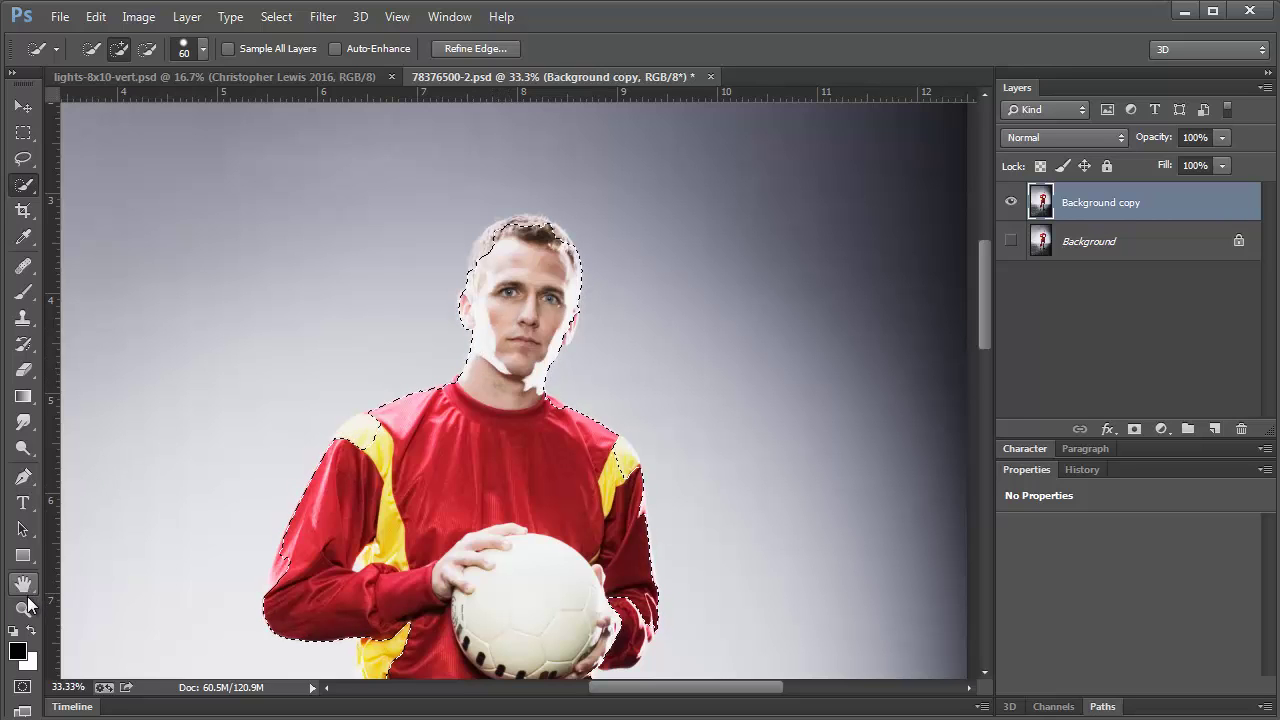
pyautogui.click(23, 608)
pyautogui.click(555, 262)
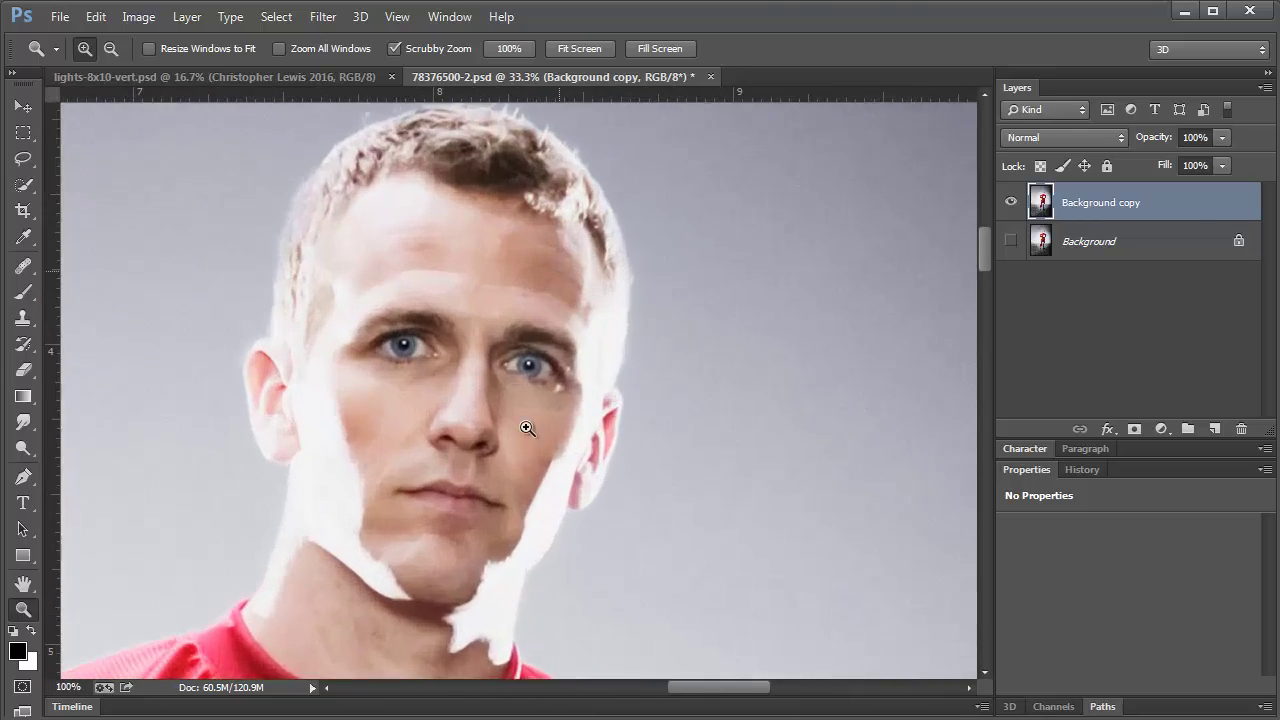
pyautogui.click(527, 428)
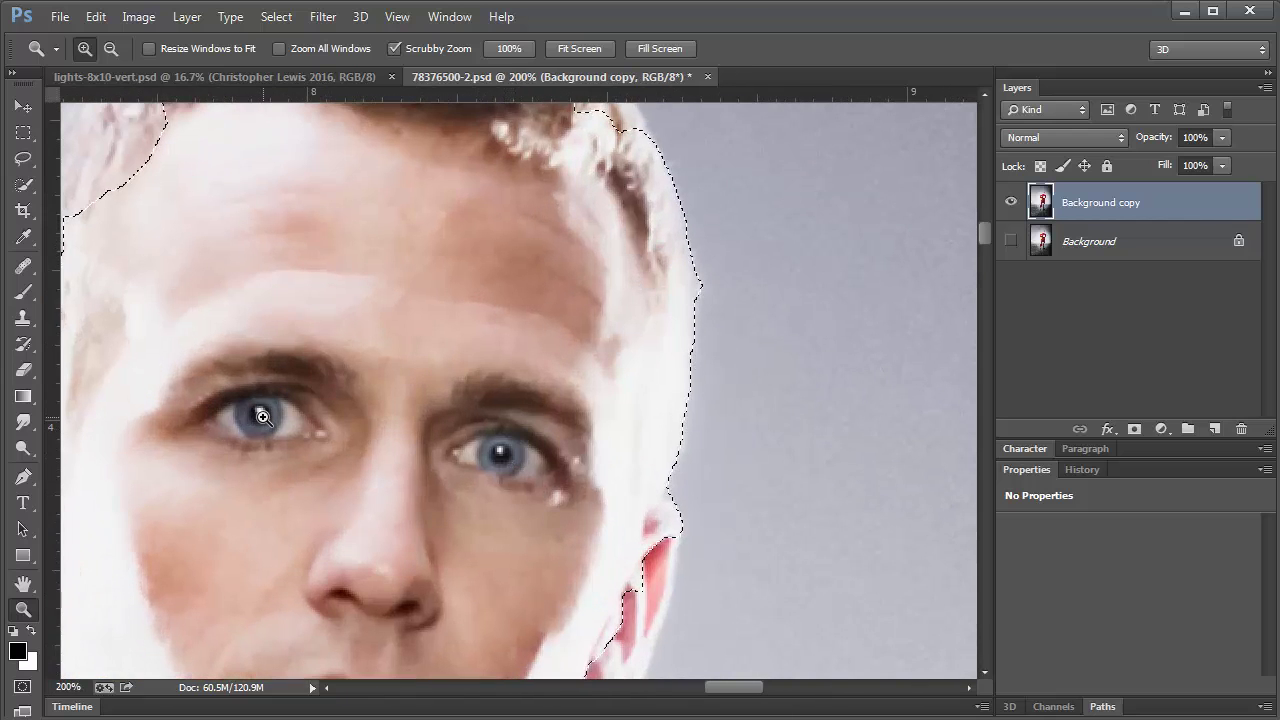
pyautogui.scroll(1, 466, 457)
pyautogui.scroll(-2, 437, 357)
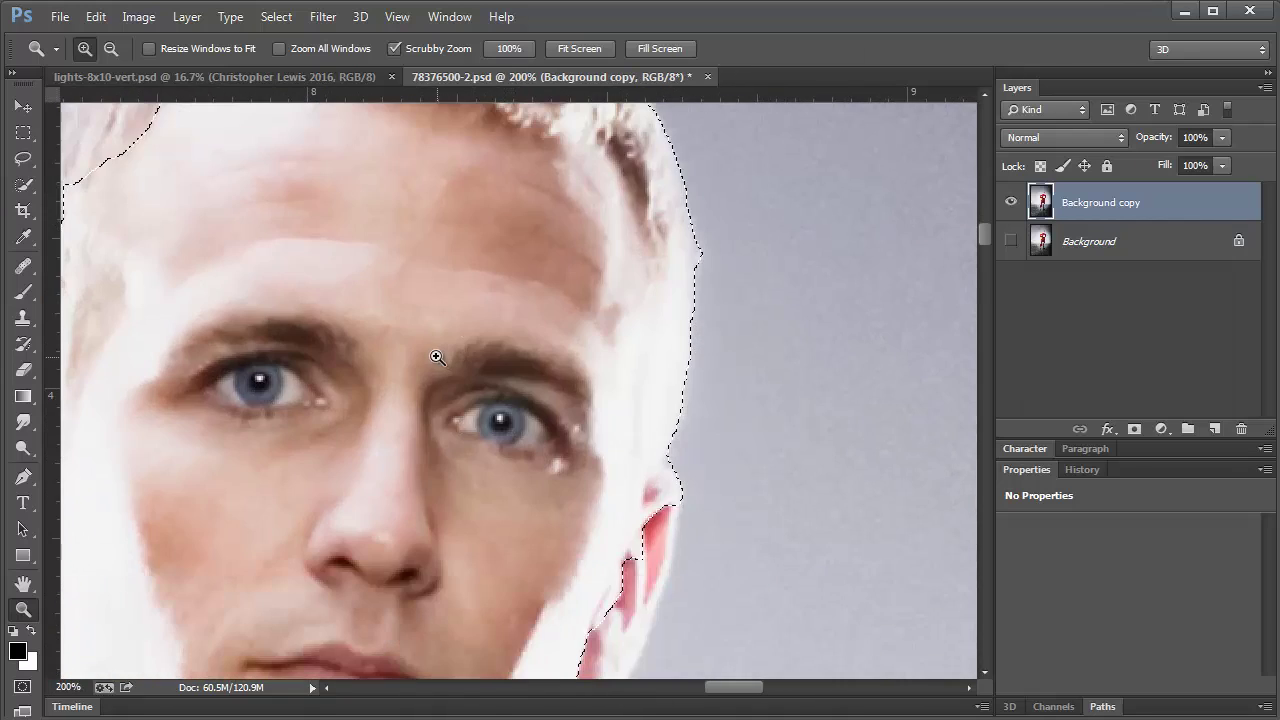
pyautogui.keyDown('alt'); pyautogui.click(437, 357); pyautogui.keyUp('alt')
pyautogui.keyDown('alt'); pyautogui.click(429, 354); pyautogui.keyUp('alt')
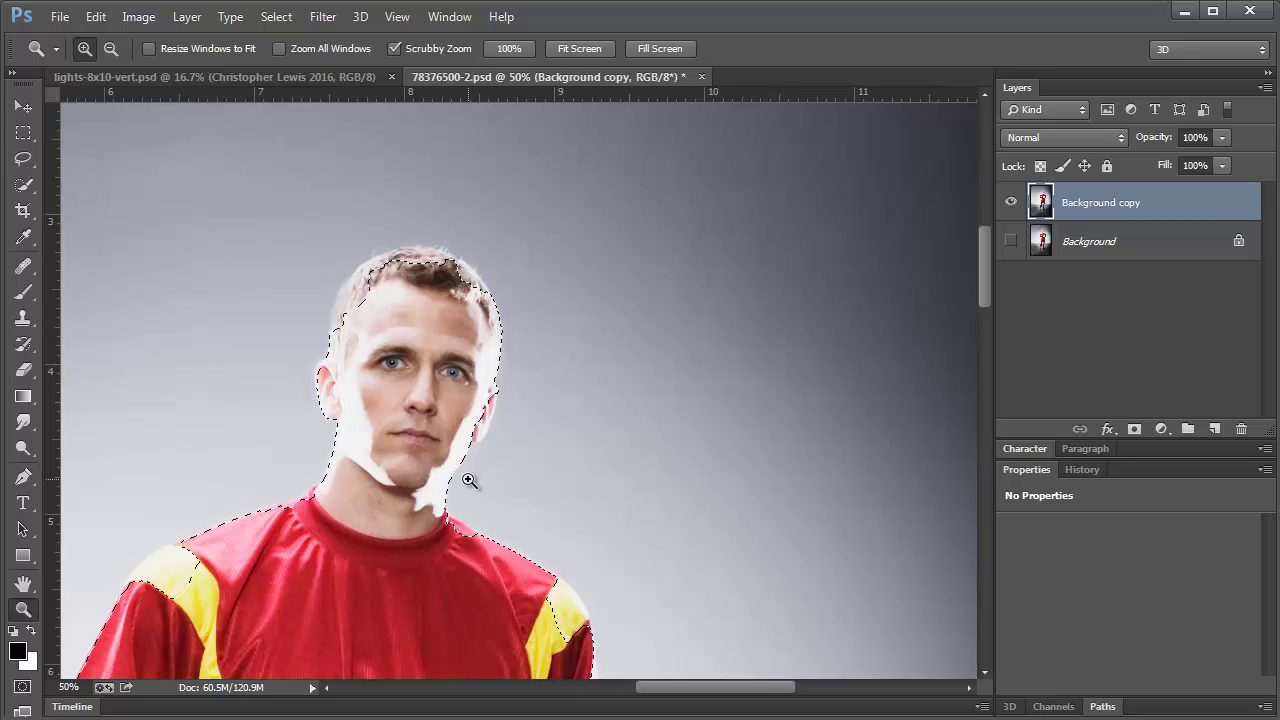
# Step: Add the top and upper-left edge of the hair to the selection
pyautogui.press('w')
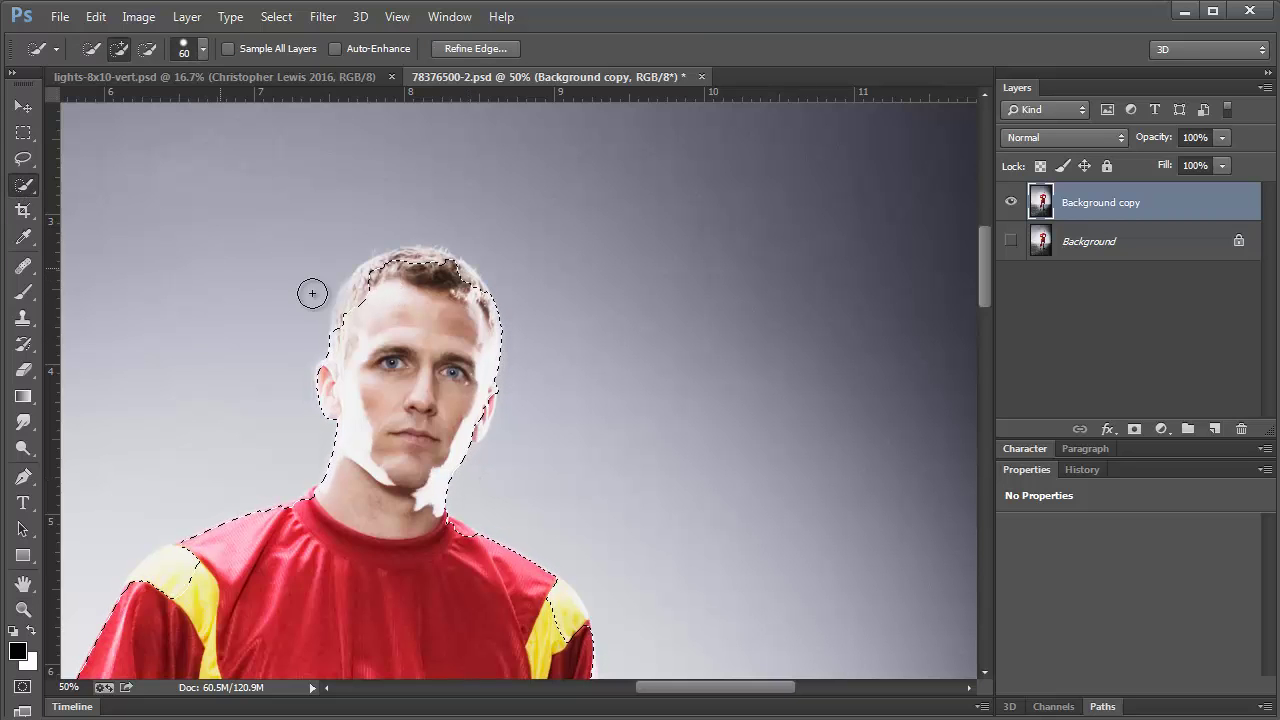
pyautogui.moveTo(385, 268)
pyautogui.mouseDown()
pyautogui.moveTo(470, 281)
pyautogui.moveTo(475, 425)
pyautogui.mouseUp()
pyautogui.moveTo(352, 386); pyautogui.dragTo(386, 276)
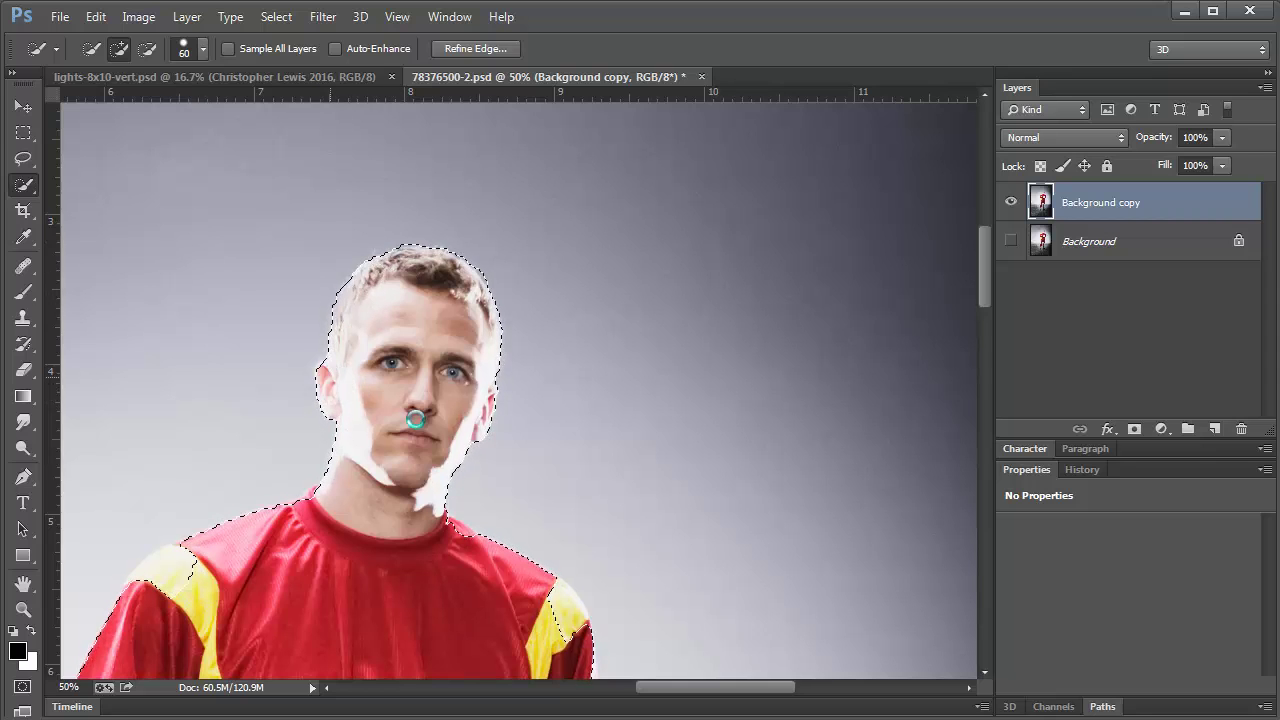
pyautogui.scroll(-3, 415, 420)
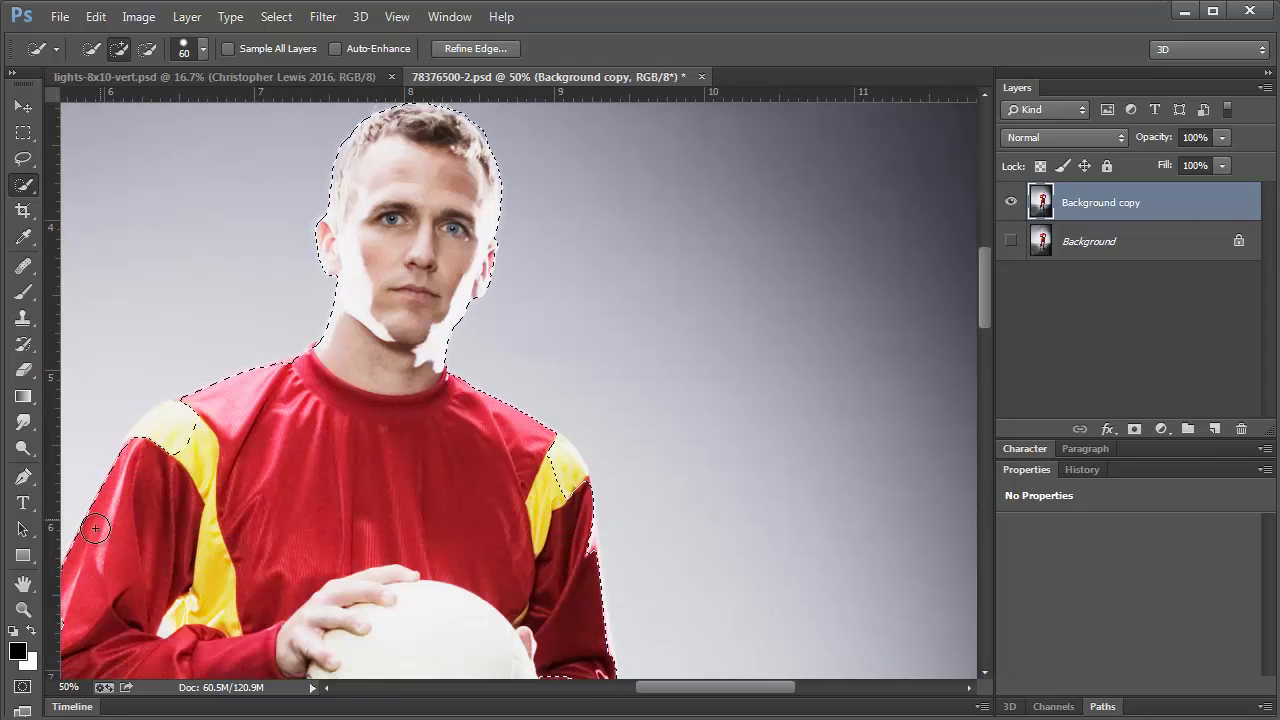
# Step: At 200% zoom, refine the selection along the neck, yellow shoulder patch and red shirt edge
pyautogui.press('z')
pyautogui.click(277, 320)
pyautogui.press('w')
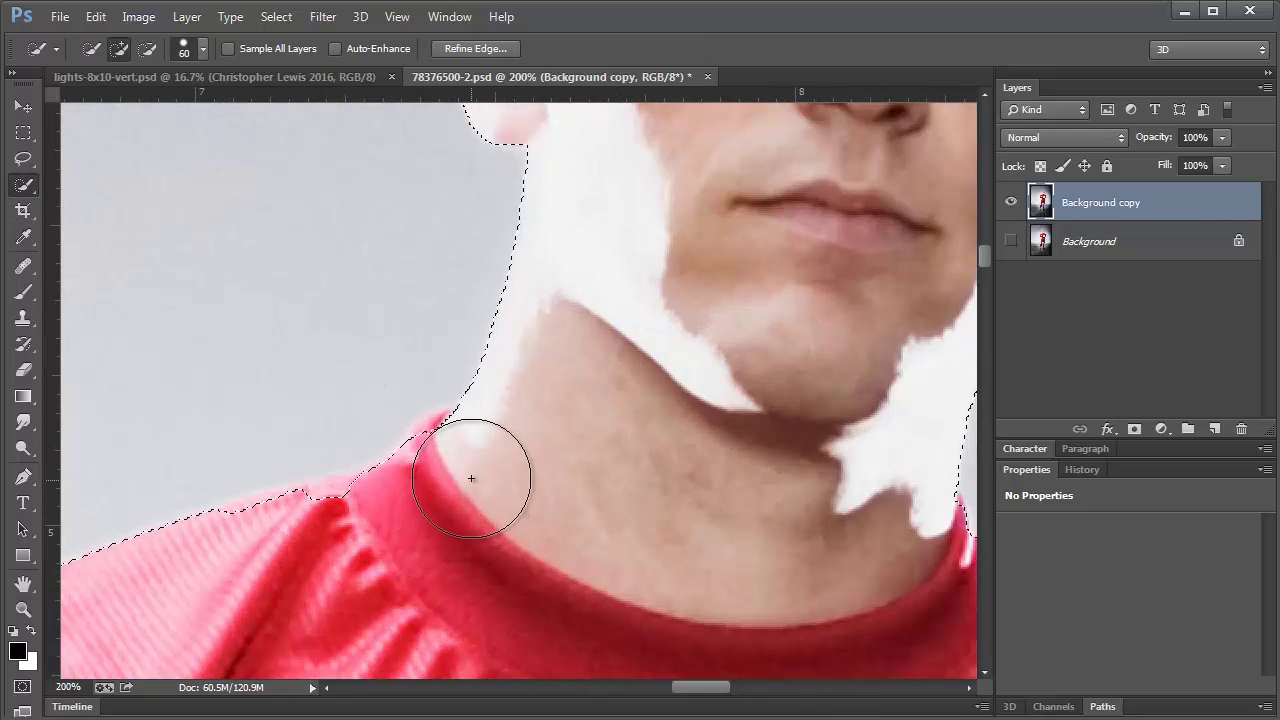
pyautogui.moveTo(462, 471)
pyautogui.mouseDown()
pyautogui.moveTo(320, 543)
pyautogui.moveTo(334, 561)
pyautogui.mouseUp()
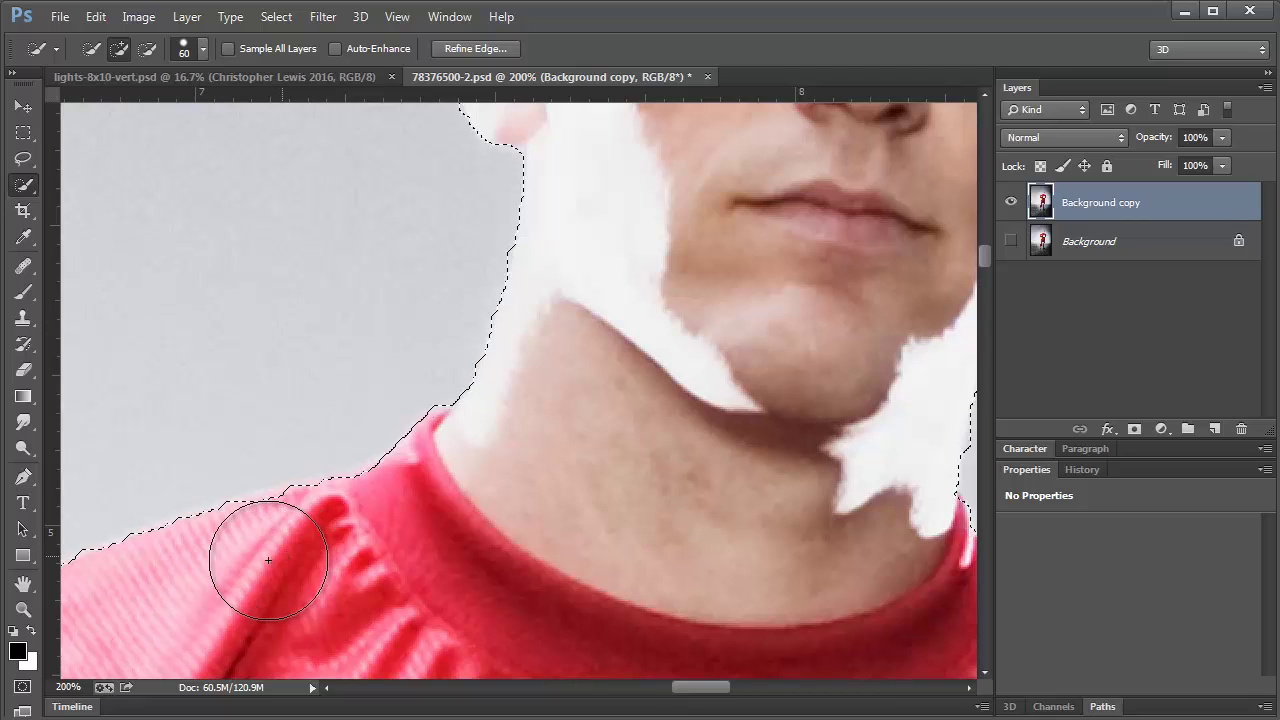
pyautogui.scroll(5, 634, 420)
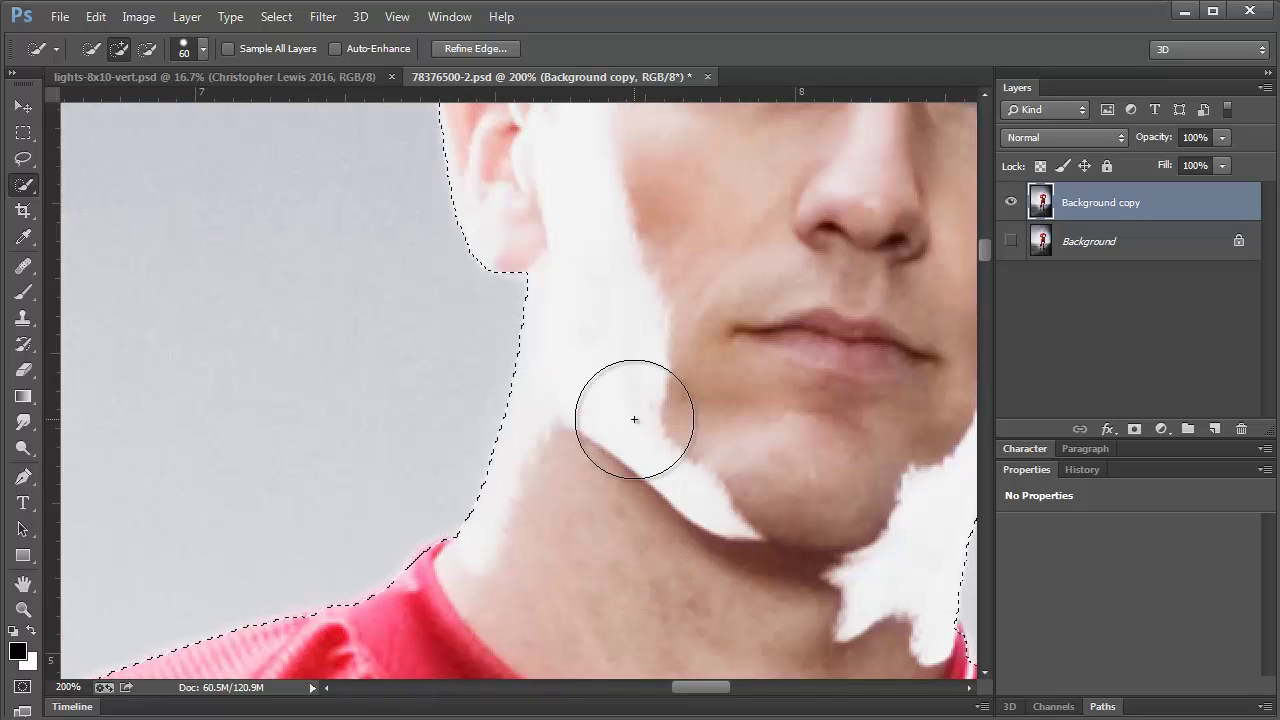
pyautogui.scroll(6, 634, 420)
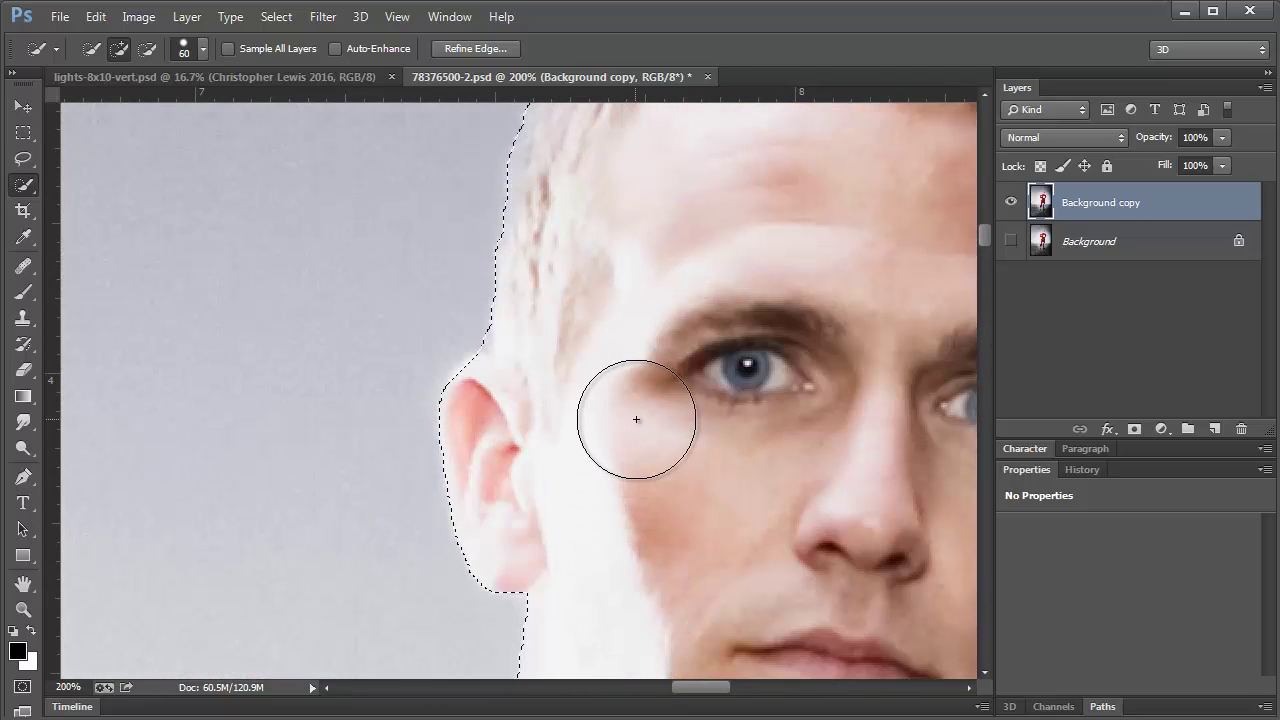
pyautogui.scroll(-8, 636, 420)
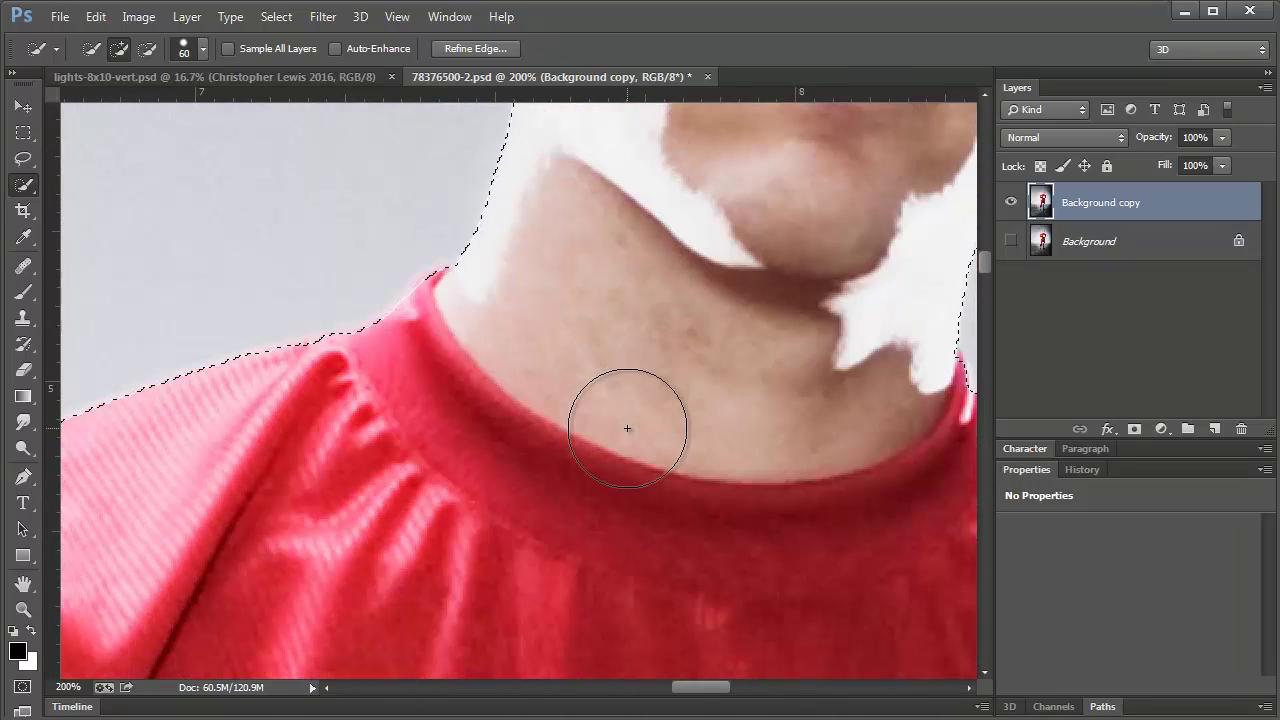
pyautogui.moveTo(707, 685); pyautogui.dragTo(658, 680)
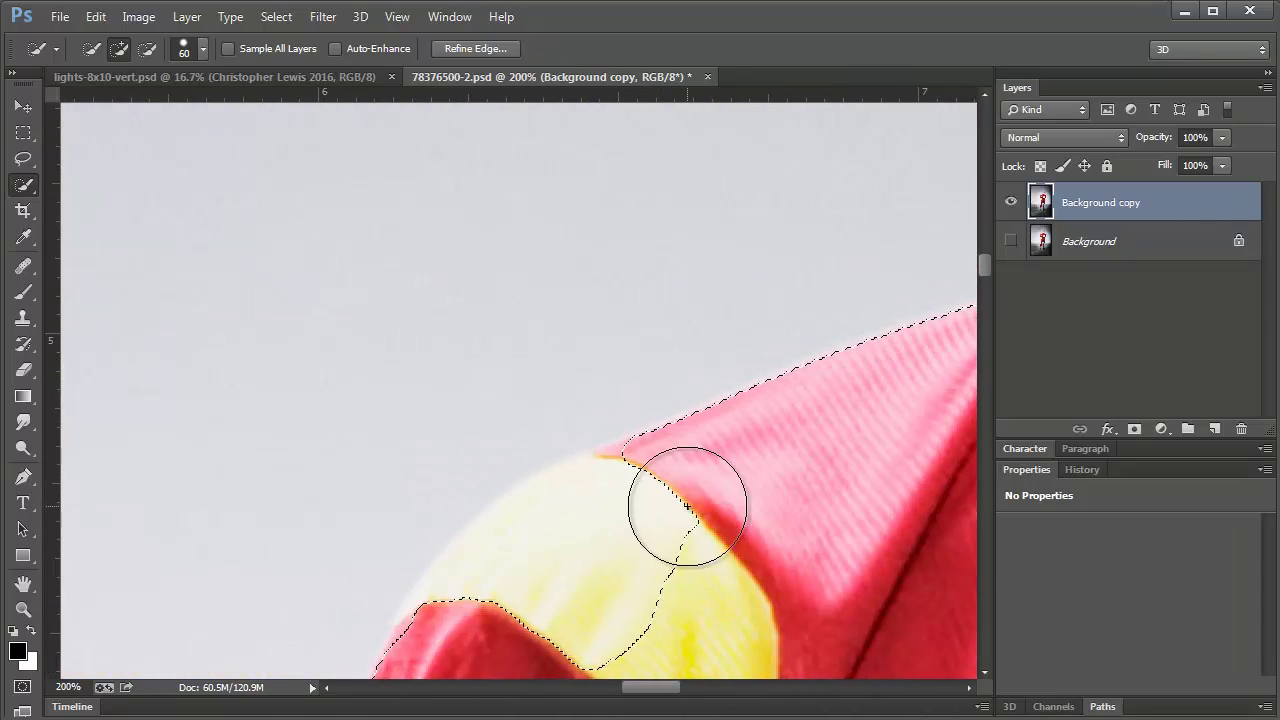
pyautogui.scroll(-2, 620, 460)
pyautogui.scroll(-6, 580, 410)
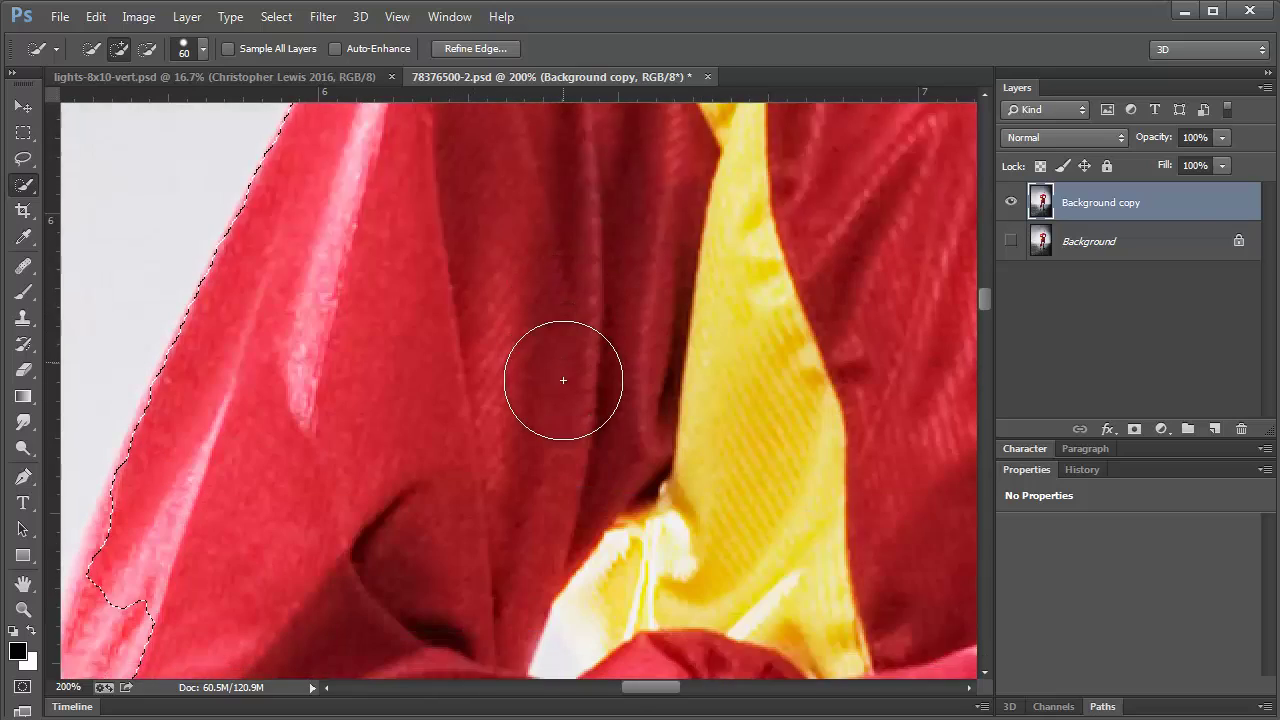
pyautogui.scroll(-3, 171, 286)
pyautogui.moveTo(650, 686); pyautogui.dragTo(676, 686)
pyautogui.scroll(-1, 439, 334)
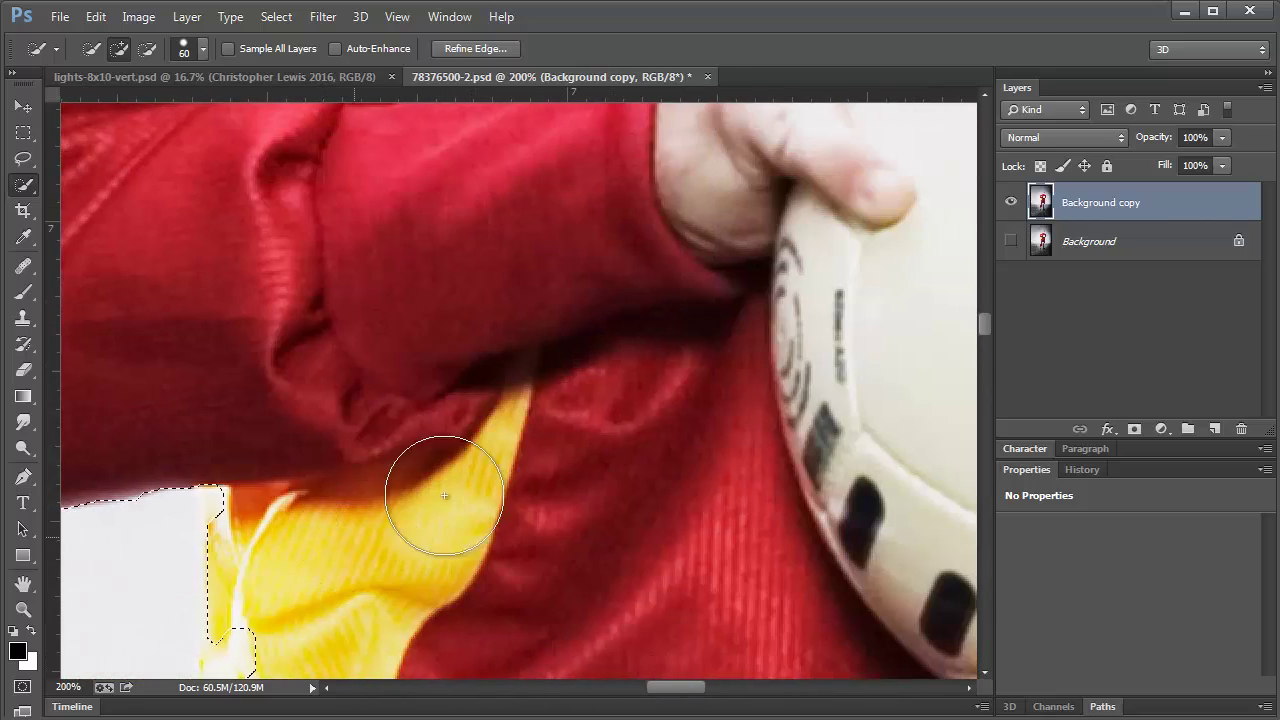
# Step: With brush size 15, fix the selection at the white gap under the arm and along the cuff
pyautogui.scroll(2, 400, 485)
pyautogui.press('[')
pyautogui.press('[')
pyautogui.press('[')
pyautogui.press('[')
pyautogui.press('[')
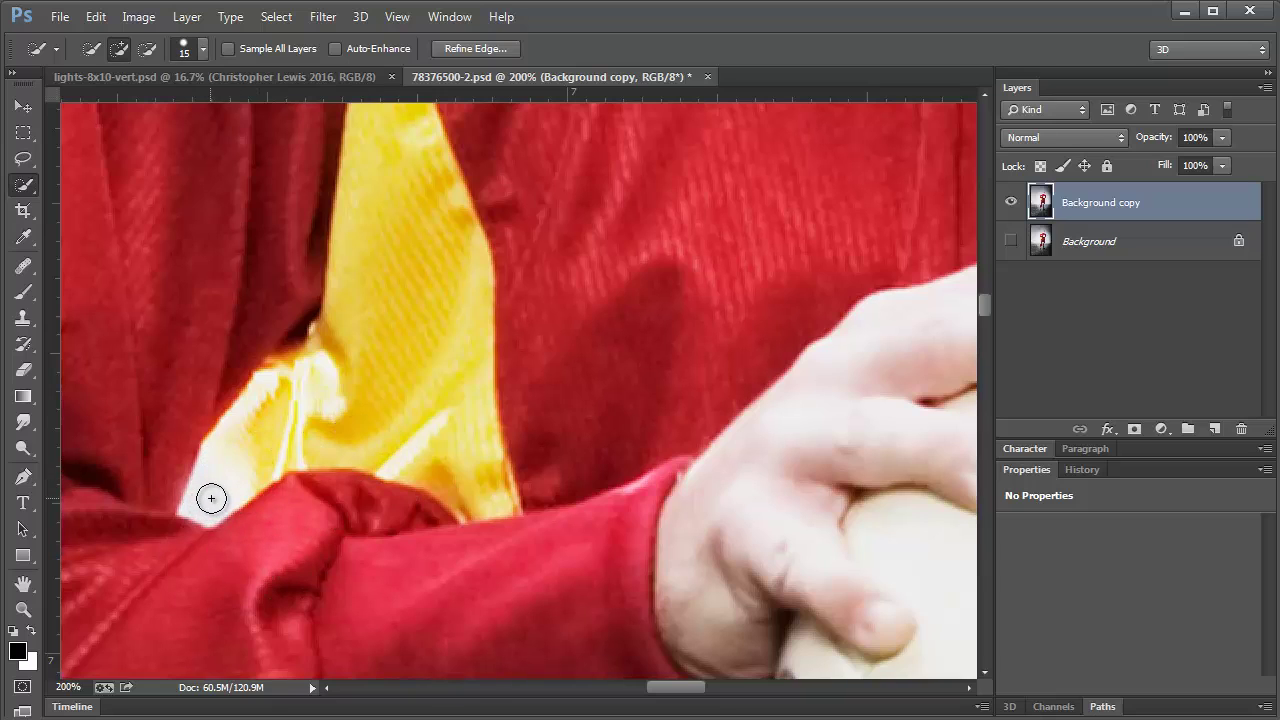
pyautogui.press('alt')
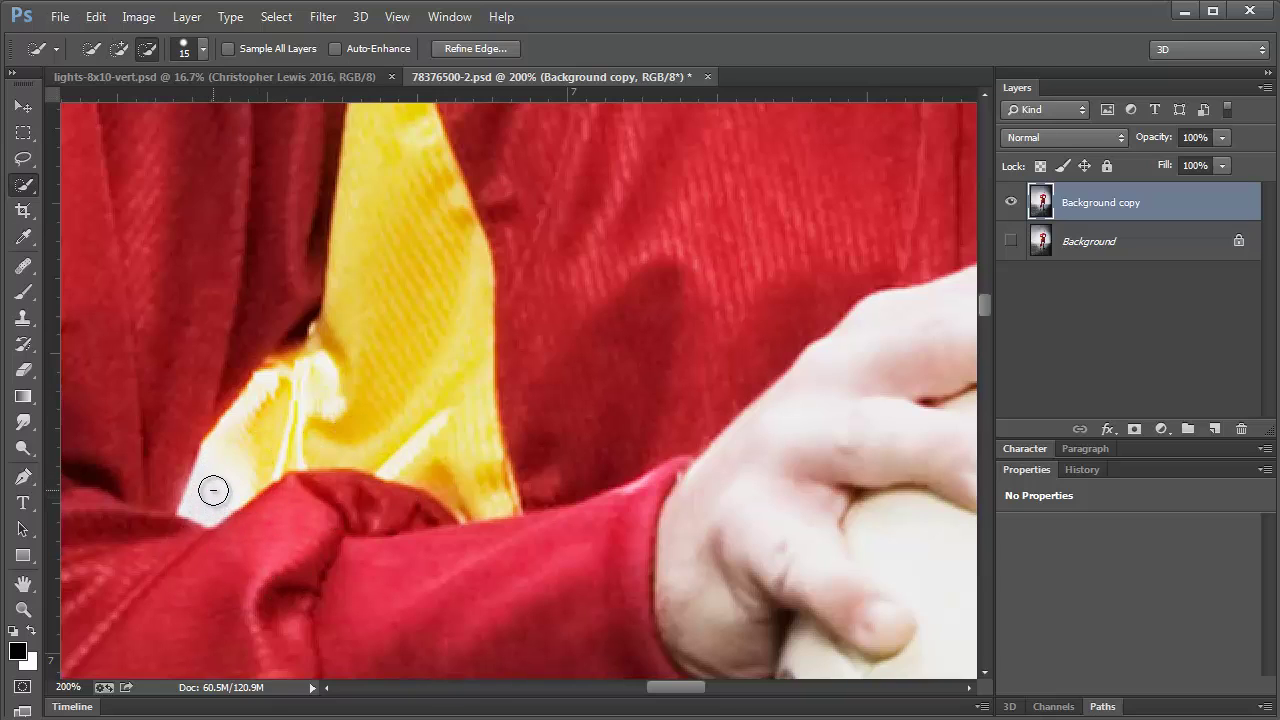
pyautogui.moveTo(213, 490)
pyautogui.mouseDown()
pyautogui.moveTo(246, 457)
pyautogui.moveTo(275, 392)
pyautogui.mouseUp()
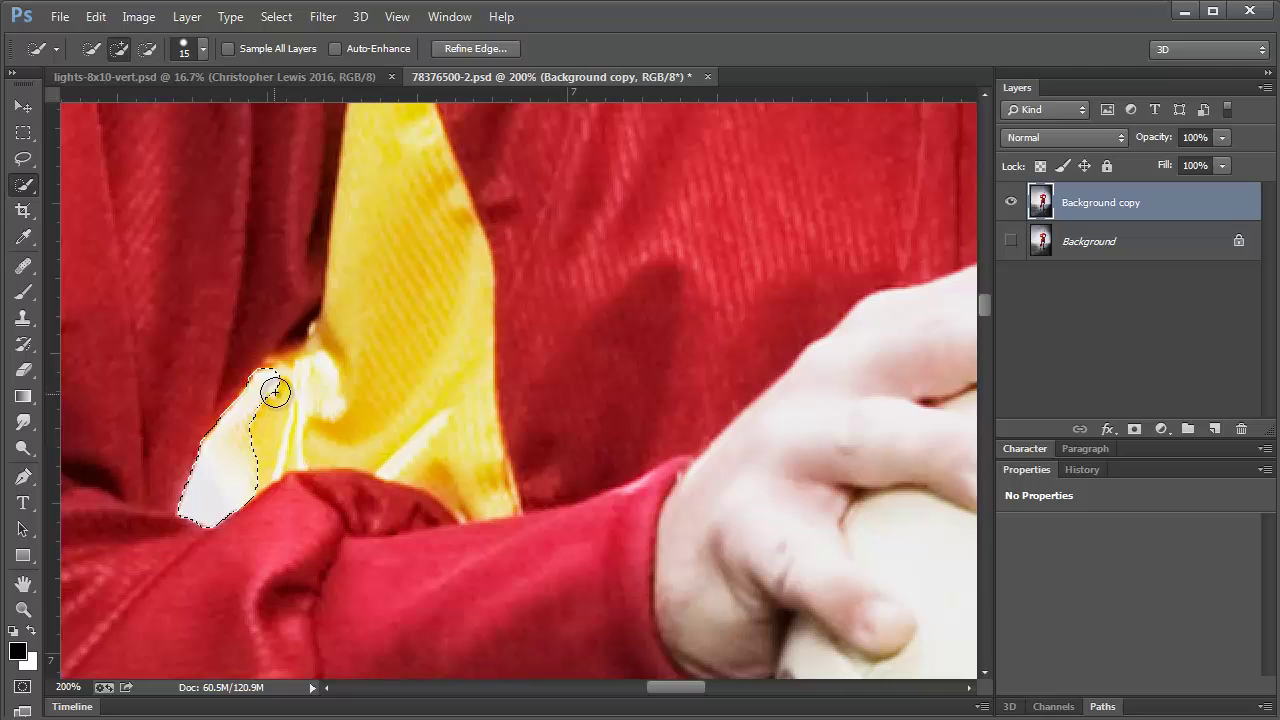
pyautogui.hotkey('ctrl', 'z')
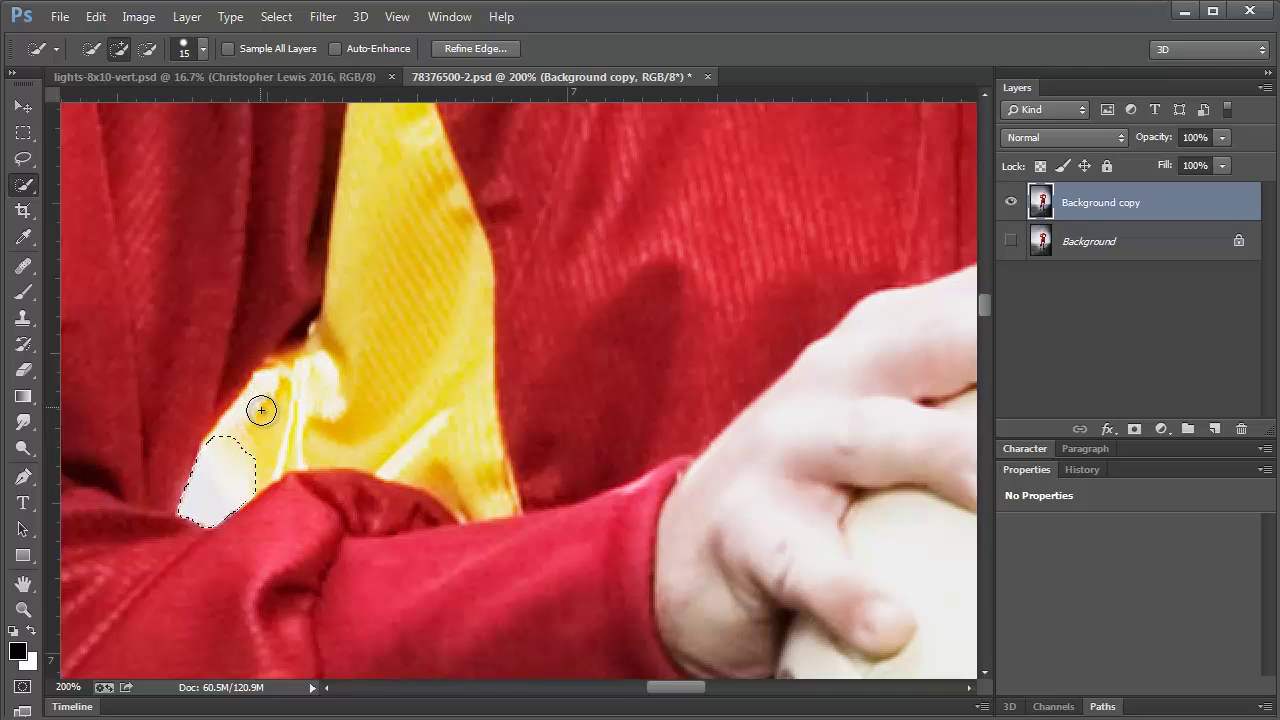
pyautogui.scroll(-10, 423, 402)
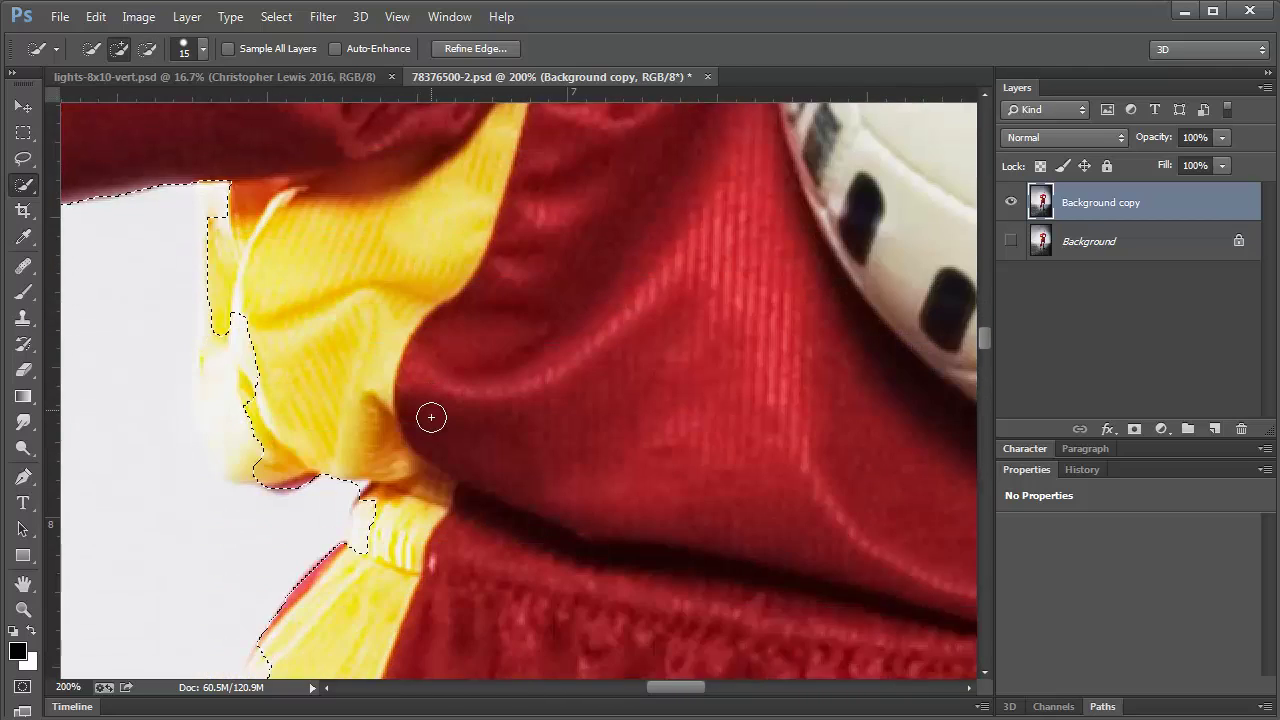
pyautogui.scroll(-2, 431, 417)
pyautogui.moveTo(317, 337)
pyautogui.mouseDown()
pyautogui.moveTo(250, 267)
pyautogui.moveTo(223, 325)
pyautogui.moveTo(242, 383)
pyautogui.moveTo(392, 422)
pyautogui.moveTo(365, 456)
pyautogui.moveTo(376, 459)
pyautogui.moveTo(332, 438)
pyautogui.moveTo(329, 417)
pyautogui.moveTo(371, 446)
pyautogui.mouseUp()
pyautogui.scroll(-1, 454, 445)
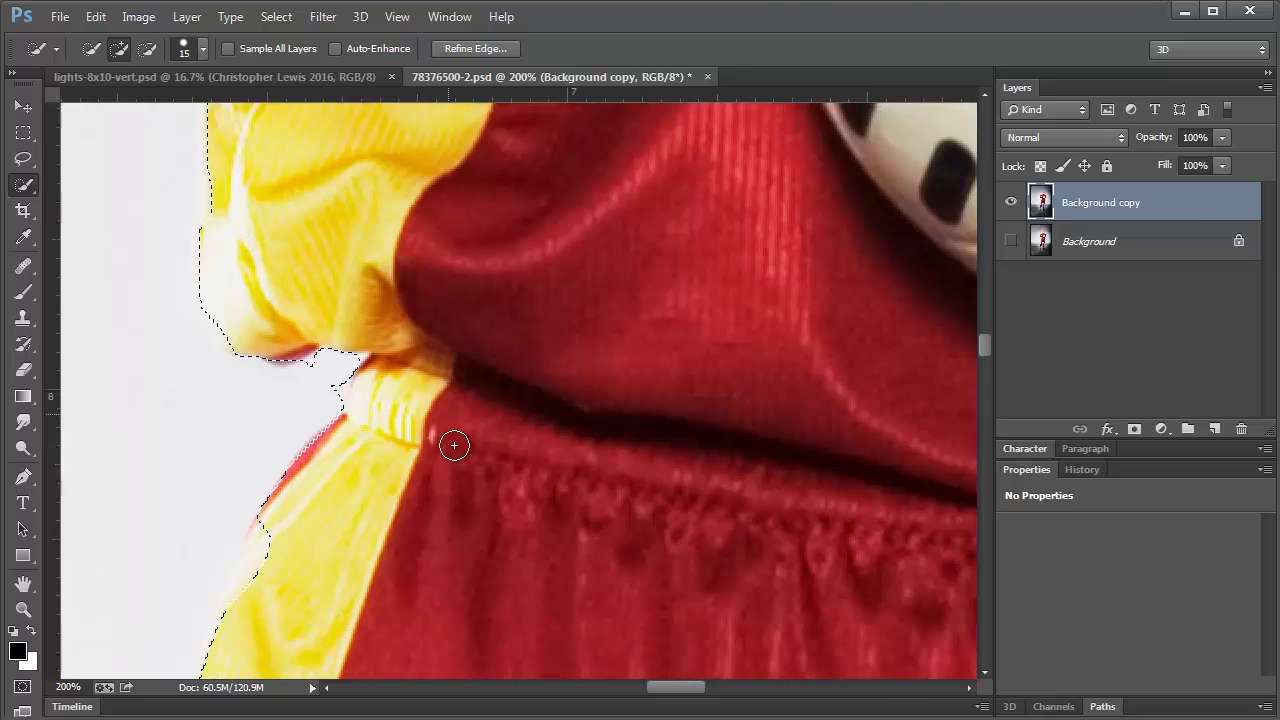
pyautogui.scroll(-5, 454, 445)
# Step: Add a Levels adjustment layer and fill its mask black, then invert it to white
pyautogui.click(1162, 428)
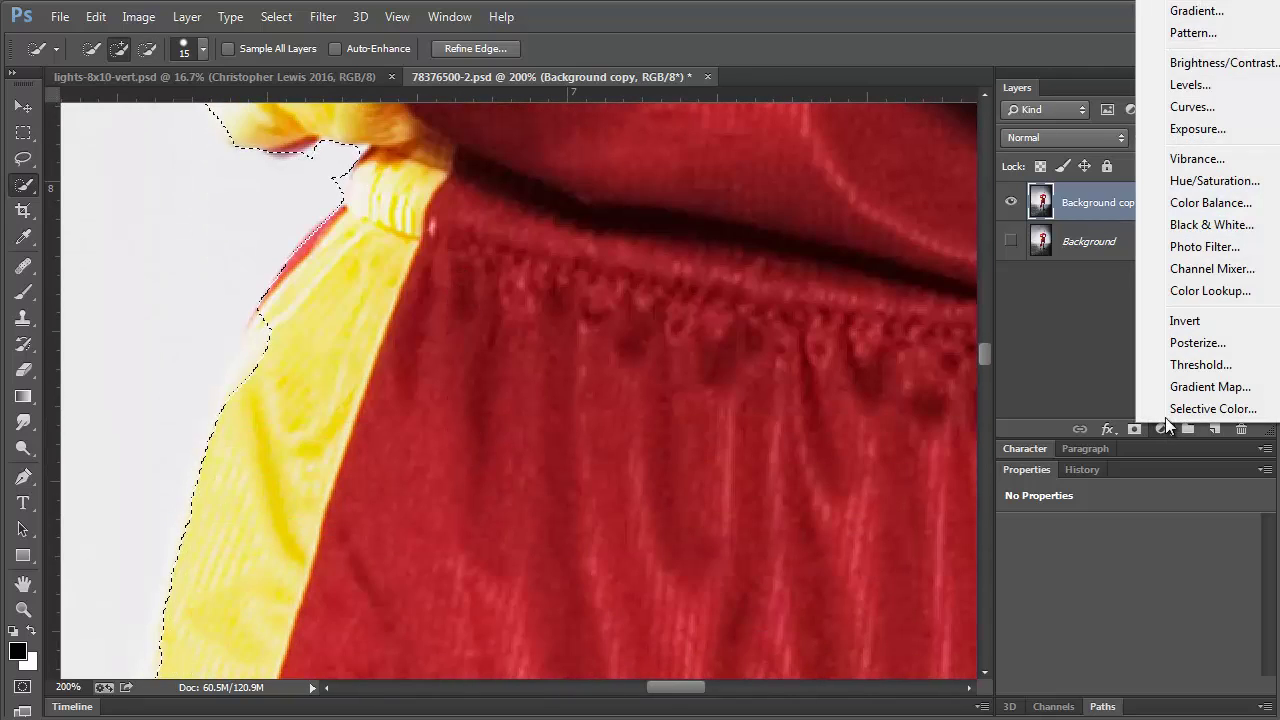
pyautogui.click(1190, 86)
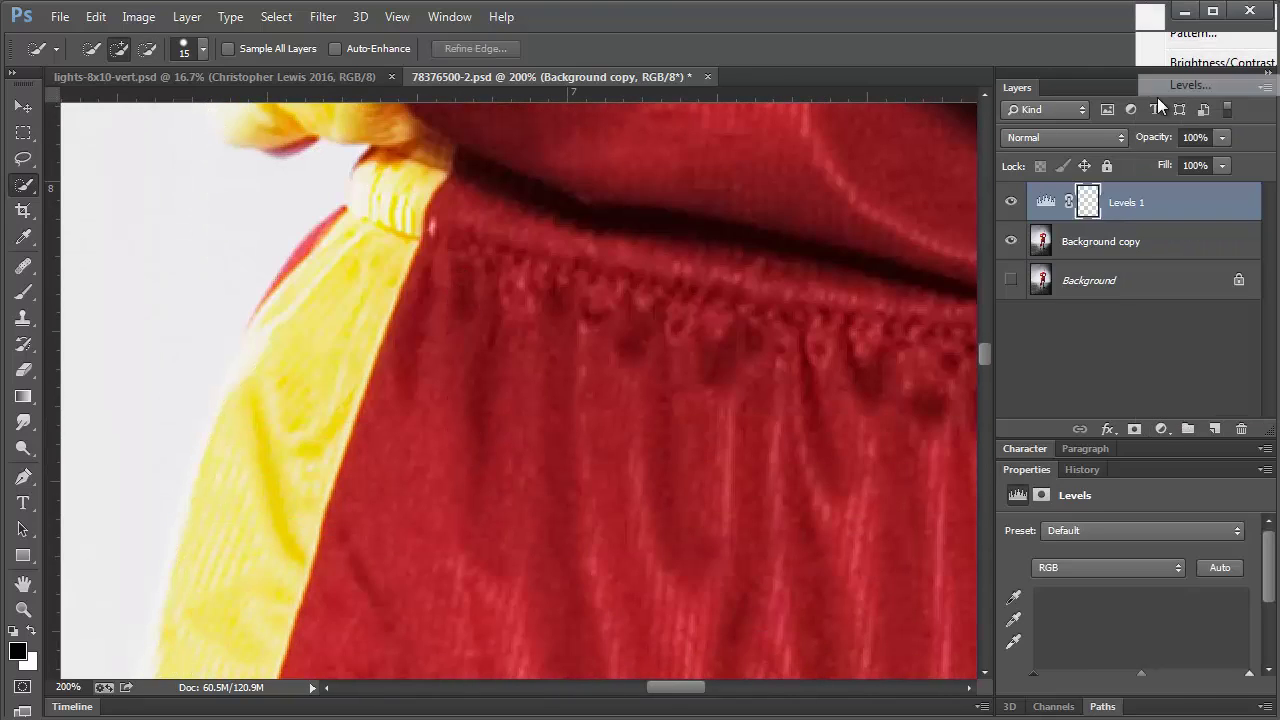
pyautogui.click(1088, 205)
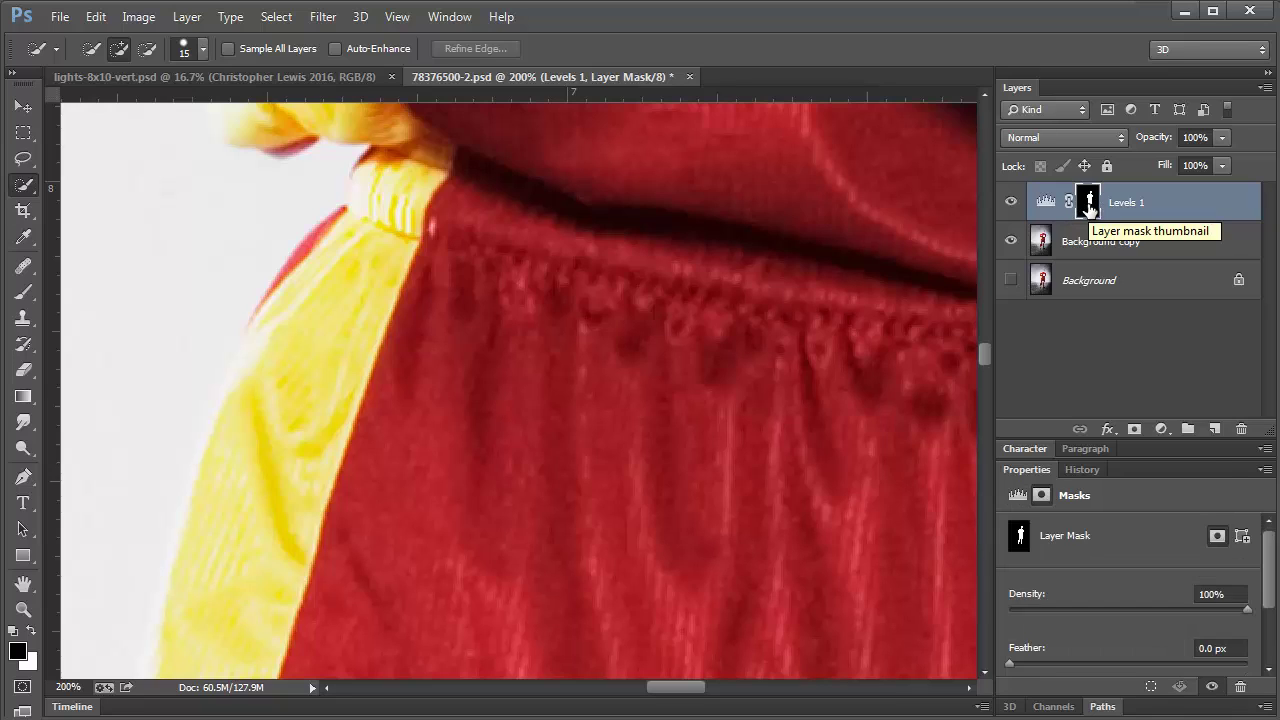
pyautogui.hotkey('alt', 'BackSpace')
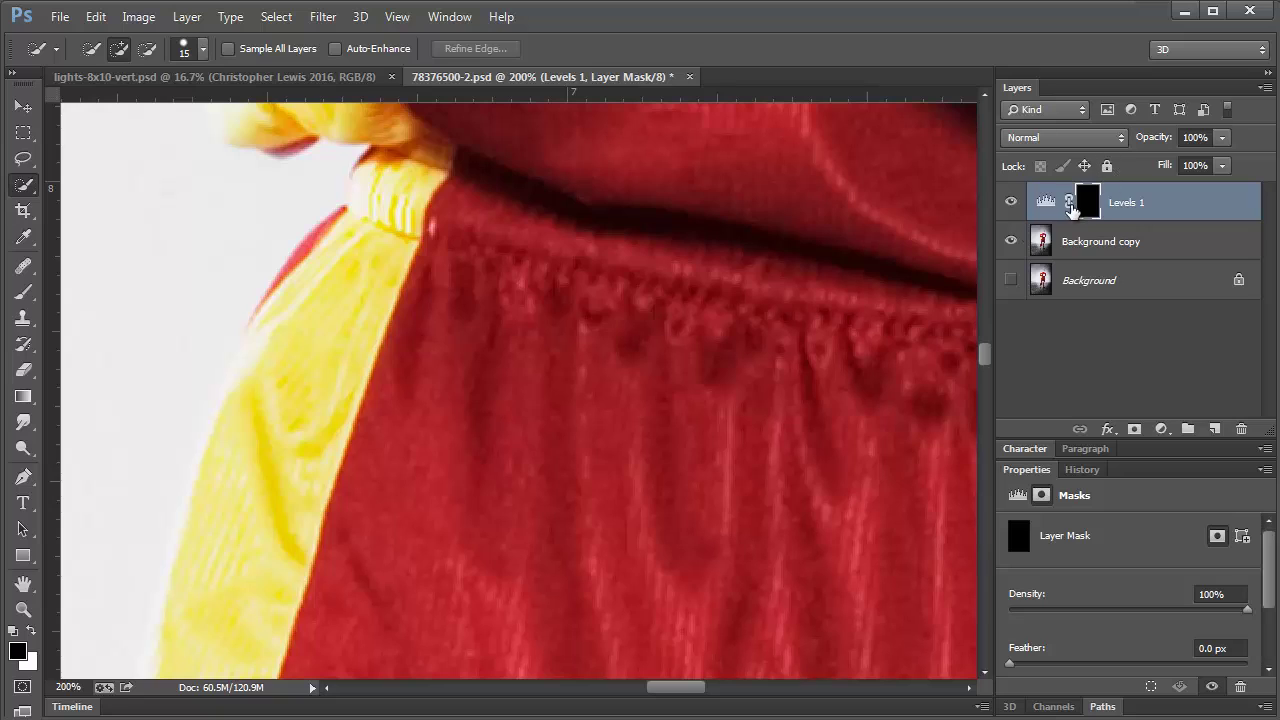
pyautogui.hotkey('ctrl', 'i')
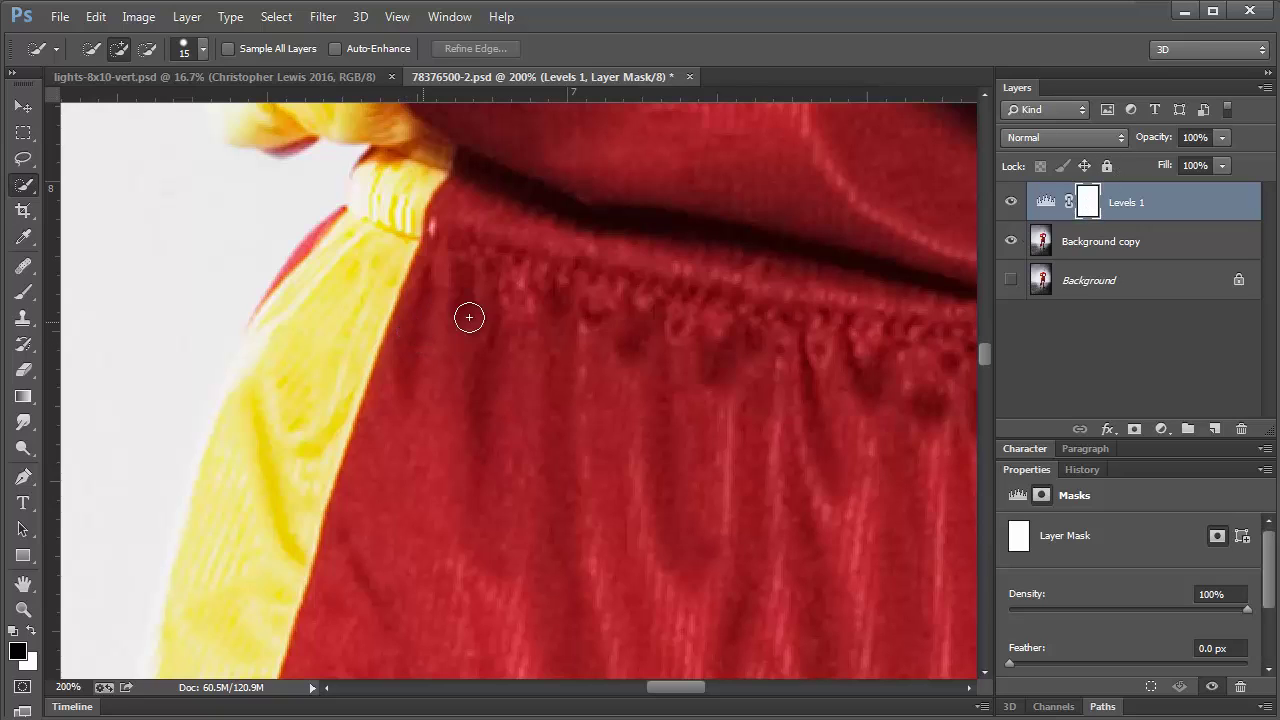
# Step: Raise the Levels 1 black input to 196, keep white at 255, and select Background copy
pyautogui.click(1047, 205)
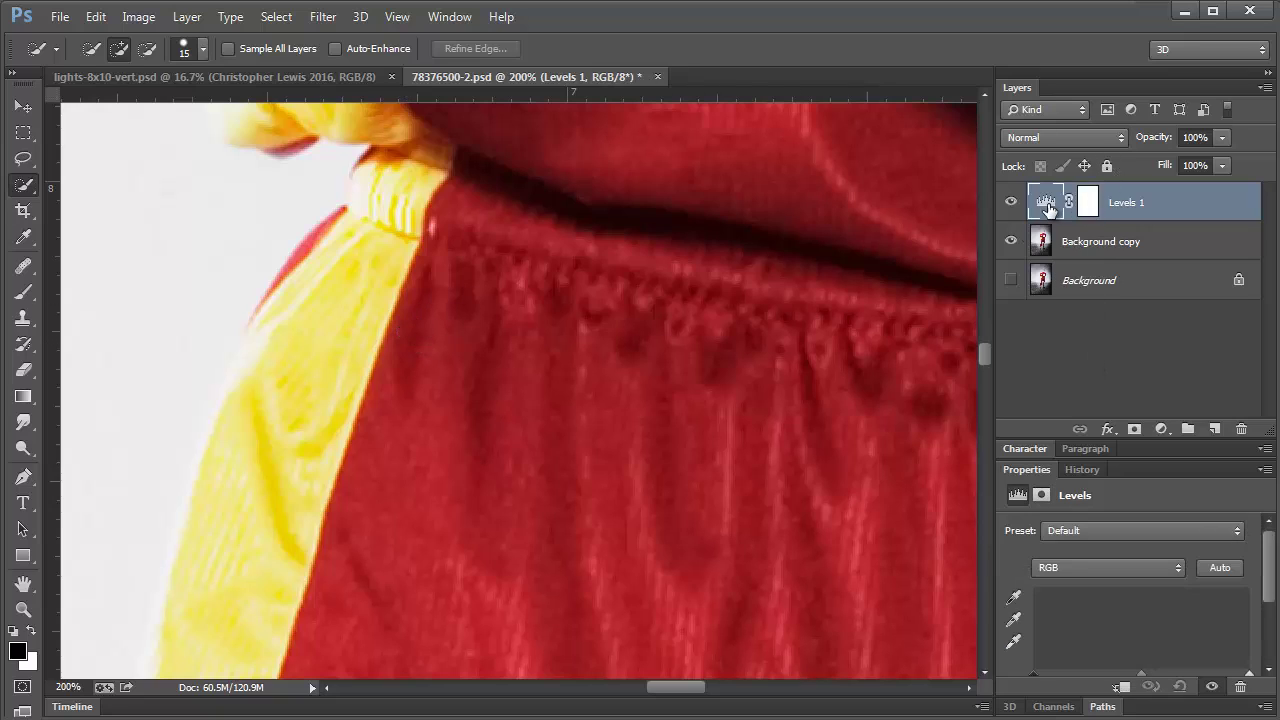
pyautogui.moveTo(1041, 671); pyautogui.dragTo(1164, 654)
pyautogui.scroll(-2, 1220, 635)
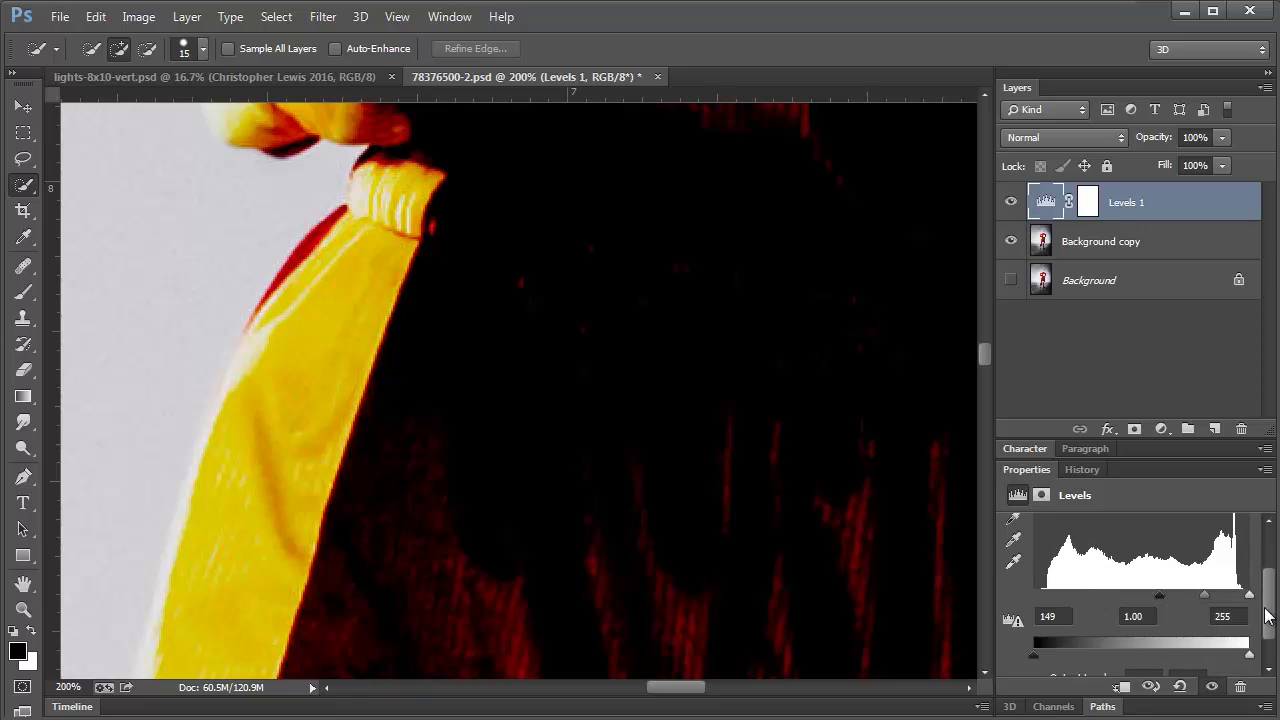
pyautogui.moveTo(1250, 596)
pyautogui.mouseDown()
pyautogui.moveTo(1200, 606)
pyautogui.moveTo(1266, 588)
pyautogui.mouseUp()
pyautogui.moveTo(1157, 598); pyautogui.dragTo(1203, 597)
pyautogui.click(1085, 245)
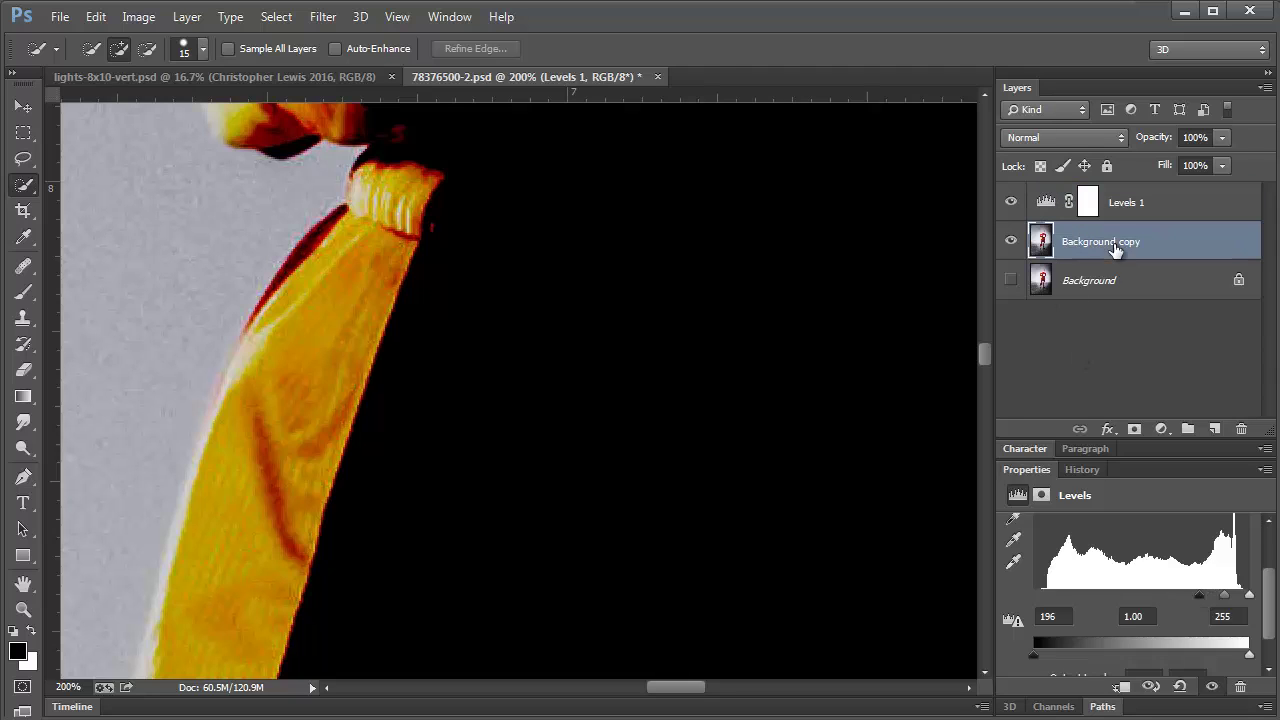
# Step: Reselect the figure and add the pale fringe along its left edge
pyautogui.click(277, 17)
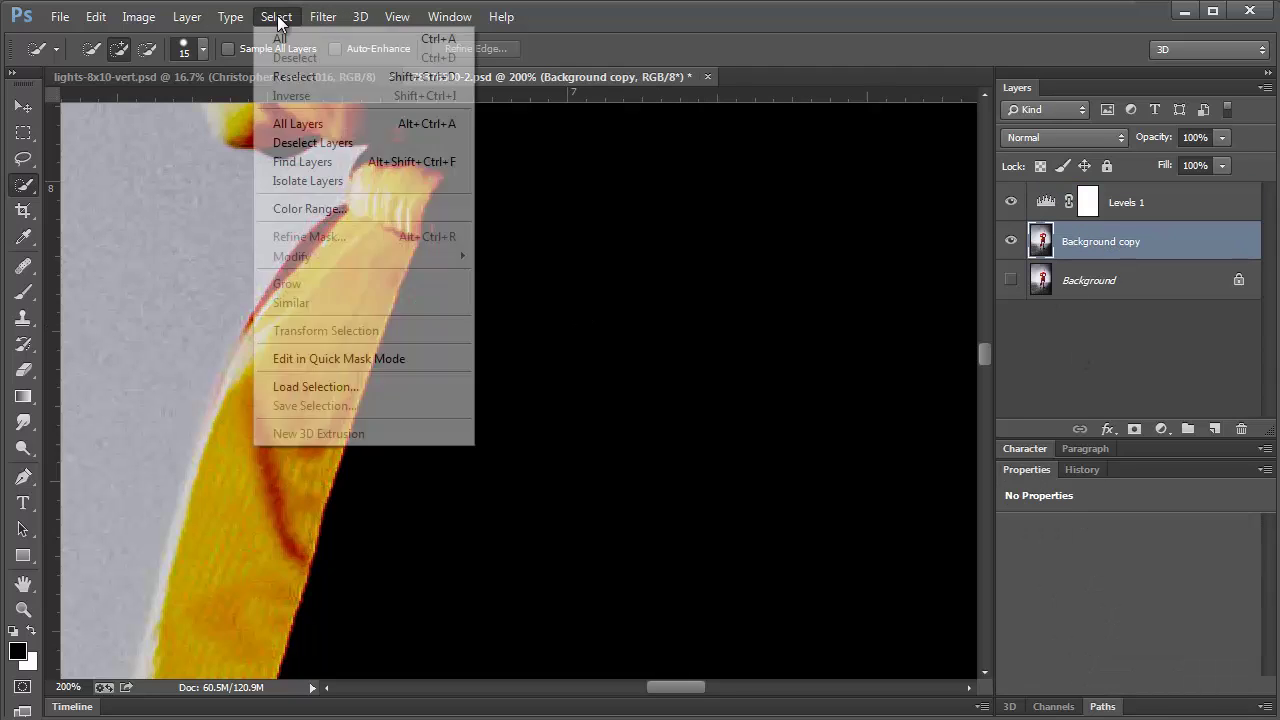
pyautogui.click(290, 74)
pyautogui.moveTo(284, 466)
pyautogui.mouseDown()
pyautogui.moveTo(265, 329)
pyautogui.moveTo(232, 389)
pyautogui.moveTo(203, 505)
pyautogui.moveTo(229, 540)
pyautogui.mouseUp()
pyautogui.scroll(-5, 240, 520)
pyautogui.moveTo(207, 228)
pyautogui.mouseDown()
pyautogui.moveTo(186, 258)
pyautogui.moveTo(149, 471)
pyautogui.mouseUp()
# Step: Extend the selection over the pale edge down the shirt's yellow side stripe to the hem
pyautogui.scroll(-5, 111, 454)
pyautogui.moveTo(676, 687)
pyautogui.mouseDown()
pyautogui.moveTo(645, 686)
pyautogui.moveTo(664, 665)
pyautogui.moveTo(668, 680)
pyautogui.mouseUp()
pyautogui.moveTo(414, 425)
pyautogui.mouseDown()
pyautogui.moveTo(374, 560)
pyautogui.moveTo(406, 433)
pyautogui.moveTo(401, 478)
pyautogui.mouseUp()
pyautogui.scroll(-5, 409, 477)
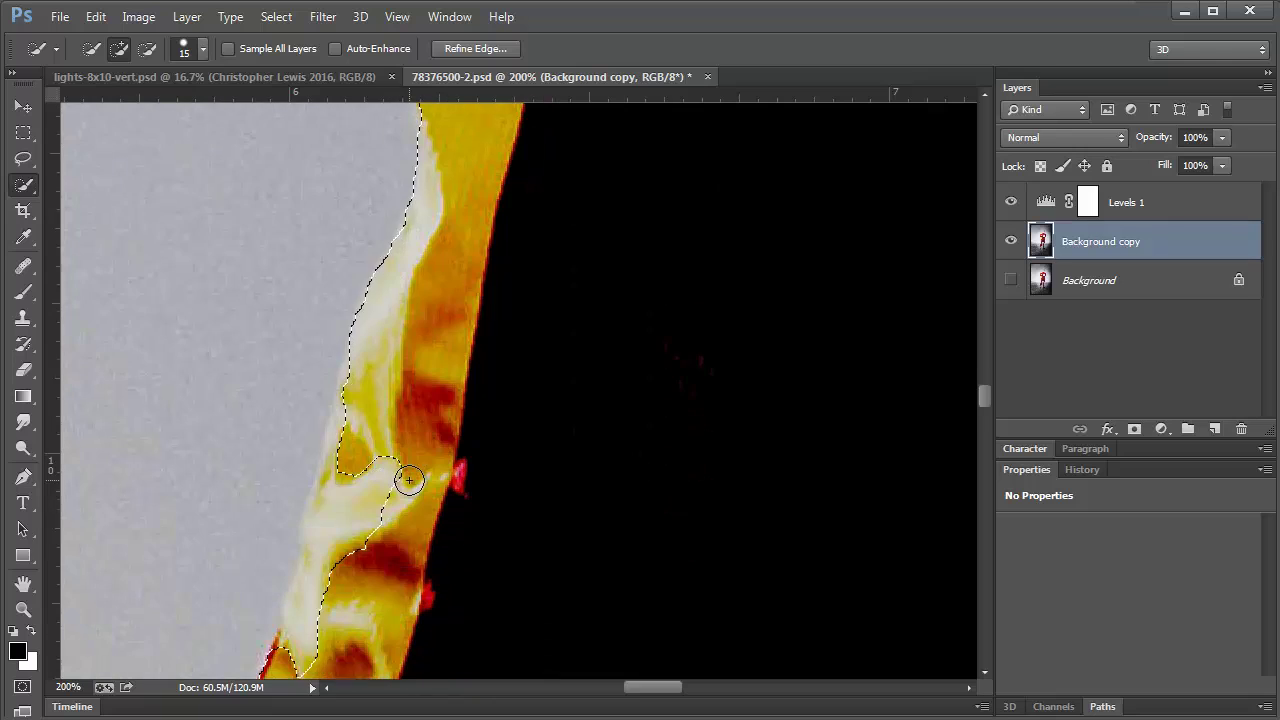
pyautogui.moveTo(370, 269)
pyautogui.mouseDown()
pyautogui.moveTo(300, 442)
pyautogui.moveTo(338, 303)
pyautogui.moveTo(281, 513)
pyautogui.moveTo(229, 606)
pyautogui.mouseUp()
pyautogui.scroll(-3, 236, 520)
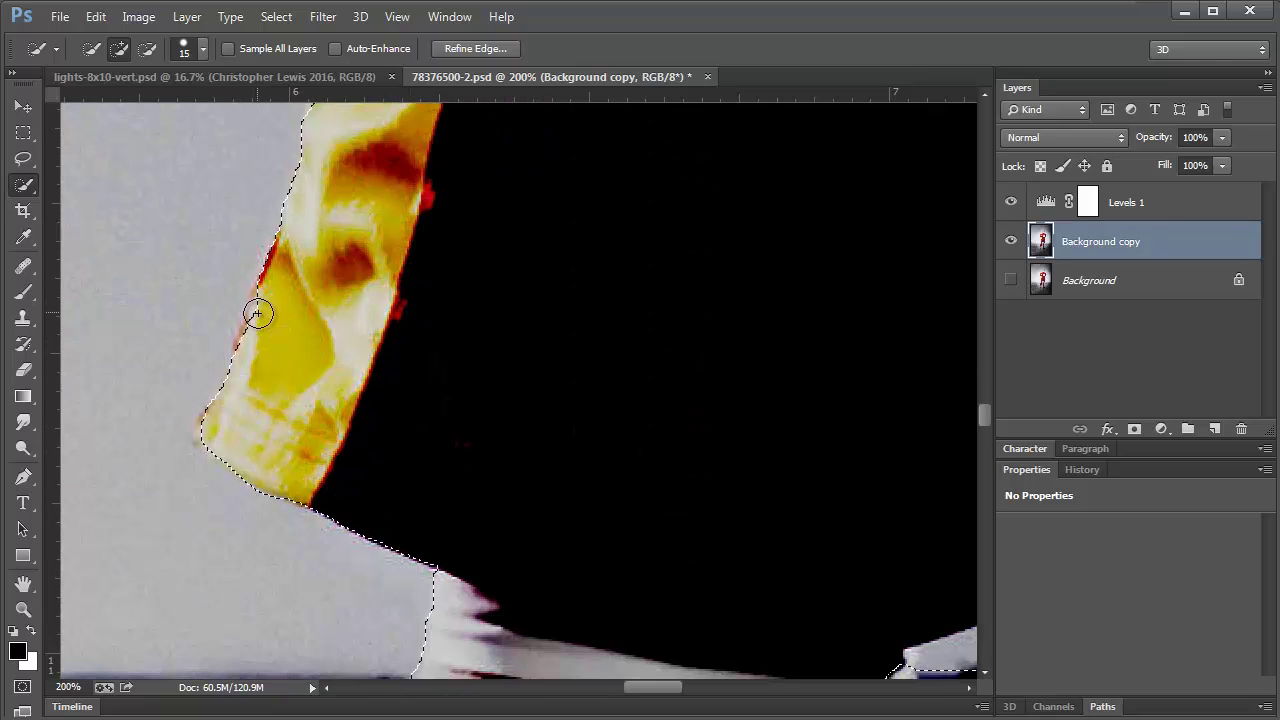
pyautogui.scroll(-10, 506, 434)
pyautogui.scroll(-8, 540, 434)
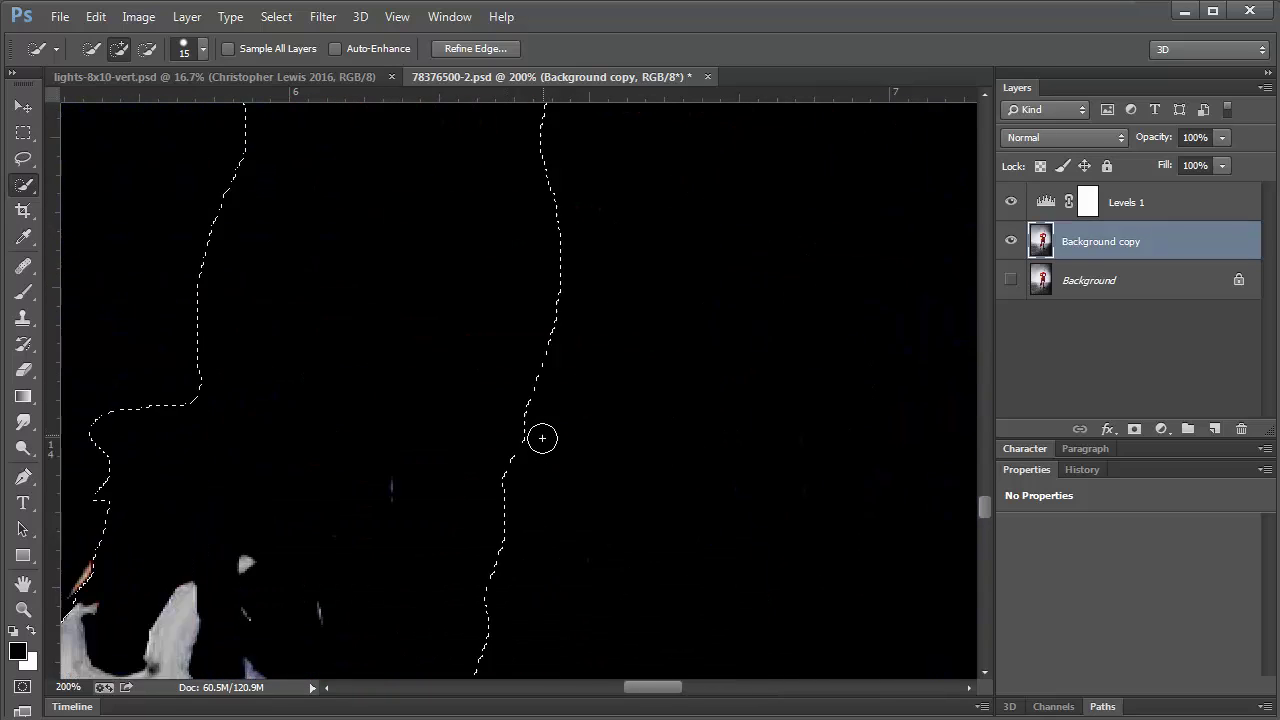
# Step: Hide Levels 1, subtract the shadow under the sole, and add the sole rim back
pyautogui.click(1010, 202)
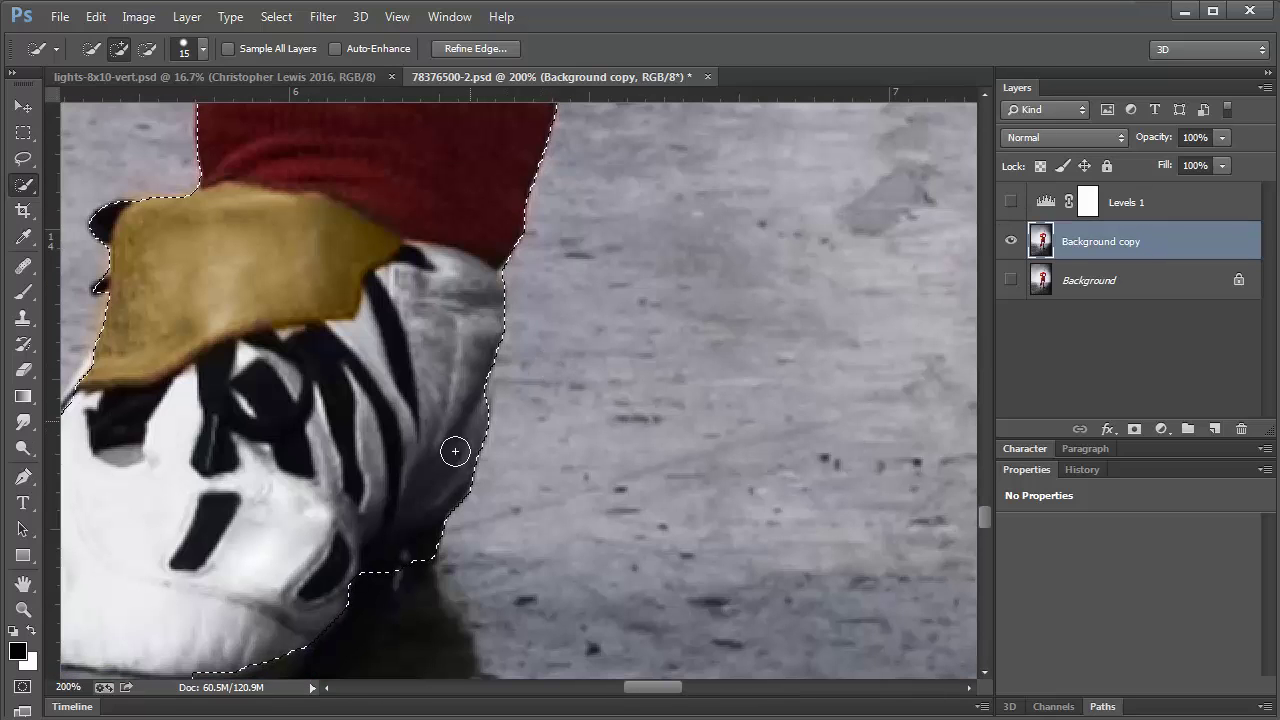
pyautogui.scroll(-3, 455, 451)
pyautogui.moveTo(351, 503)
pyautogui.mouseDown()
pyautogui.moveTo(187, 533)
pyautogui.moveTo(284, 495)
pyautogui.moveTo(386, 538)
pyautogui.moveTo(424, 496)
pyautogui.mouseUp()
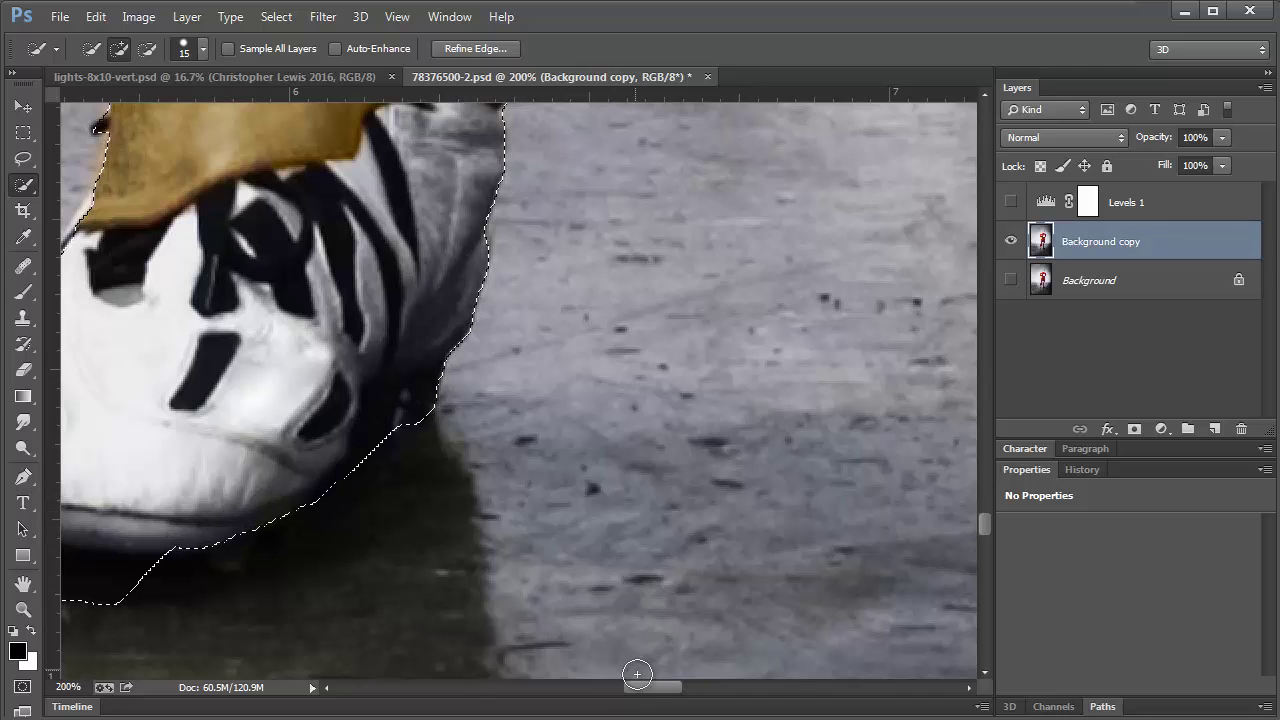
pyautogui.moveTo(640, 688); pyautogui.dragTo(616, 688)
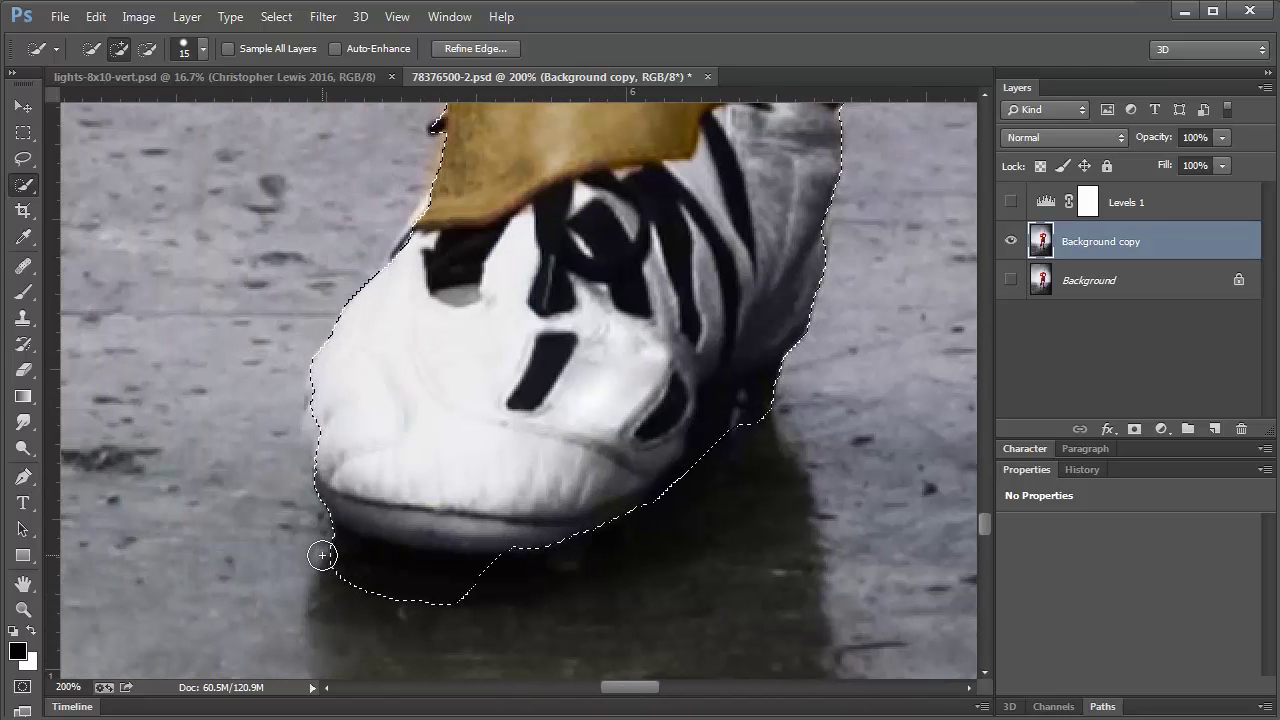
pyautogui.moveTo(323, 556)
pyautogui.mouseDown()
pyautogui.moveTo(472, 582)
pyautogui.moveTo(398, 598)
pyautogui.mouseUp()
pyautogui.moveTo(338, 505)
pyautogui.mouseDown()
pyautogui.moveTo(435, 527)
pyautogui.moveTo(310, 537)
pyautogui.moveTo(482, 507)
pyautogui.moveTo(488, 536)
pyautogui.moveTo(763, 446)
pyautogui.mouseUp()
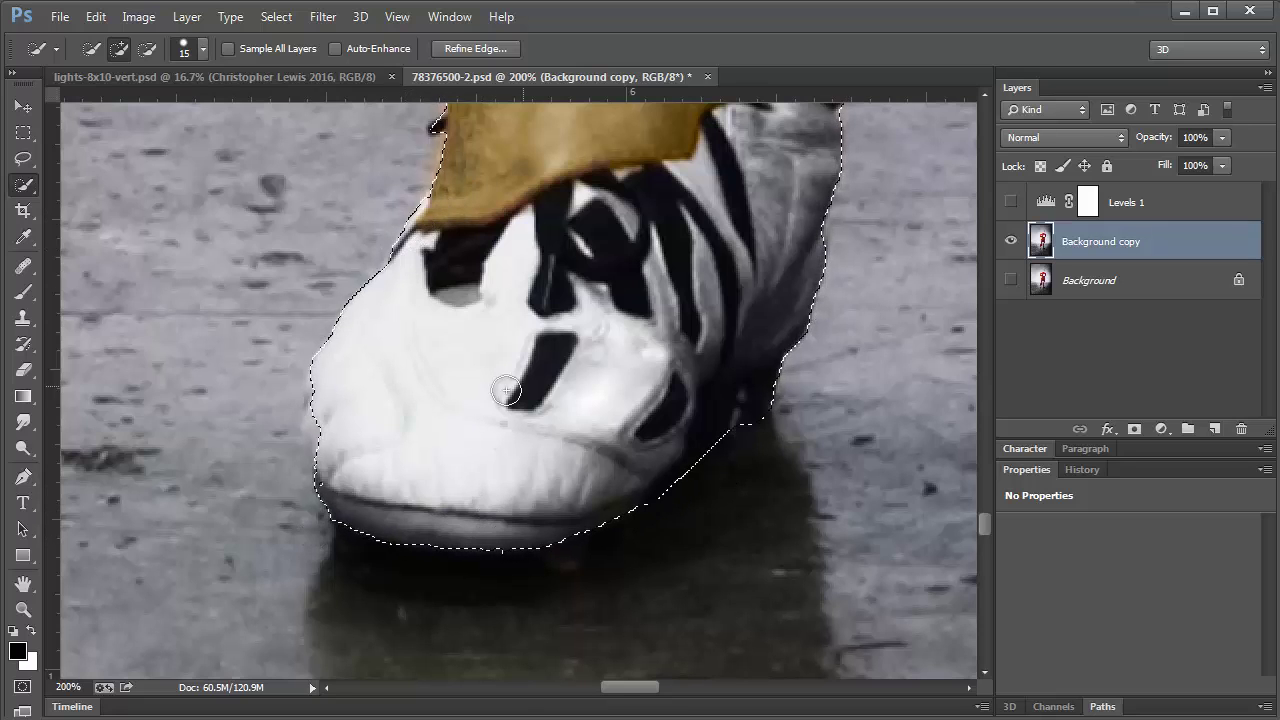
# Step: Trim the dark ground and toe shadow from beneath the boot, following the studs
pyautogui.moveTo(626, 686); pyautogui.dragTo(728, 686)
pyautogui.moveTo(171, 282)
pyautogui.mouseDown()
pyautogui.moveTo(143, 321)
pyautogui.moveTo(229, 356)
pyautogui.mouseUp()
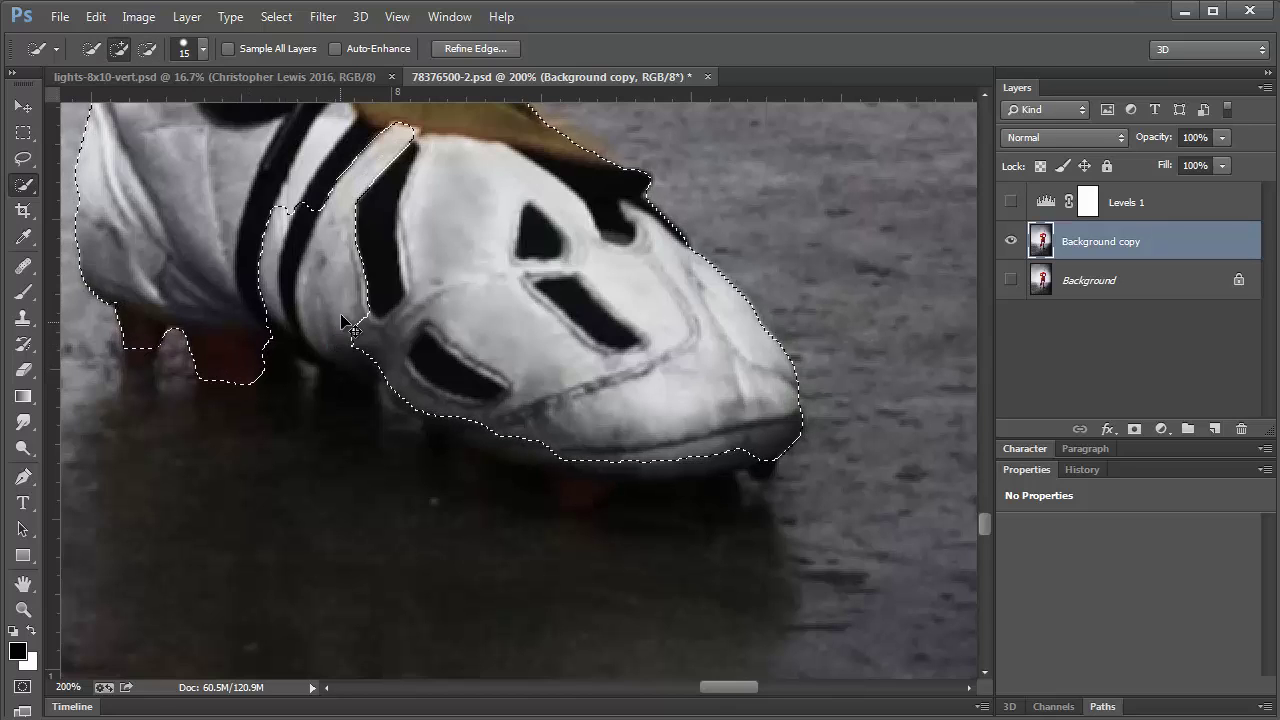
pyautogui.moveTo(348, 349)
pyautogui.mouseDown()
pyautogui.moveTo(300, 374)
pyautogui.moveTo(362, 380)
pyautogui.mouseUp()
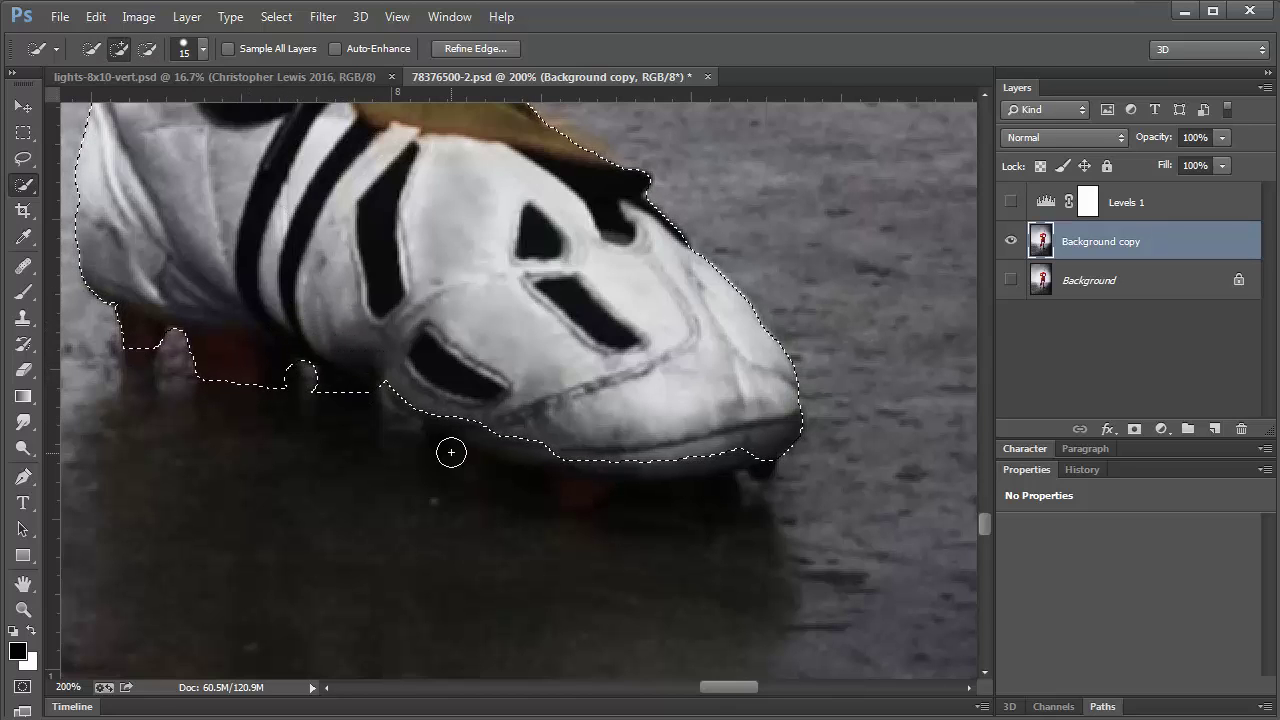
pyautogui.moveTo(549, 510)
pyautogui.mouseDown()
pyautogui.moveTo(399, 425)
pyautogui.moveTo(526, 522)
pyautogui.moveTo(478, 426)
pyautogui.mouseUp()
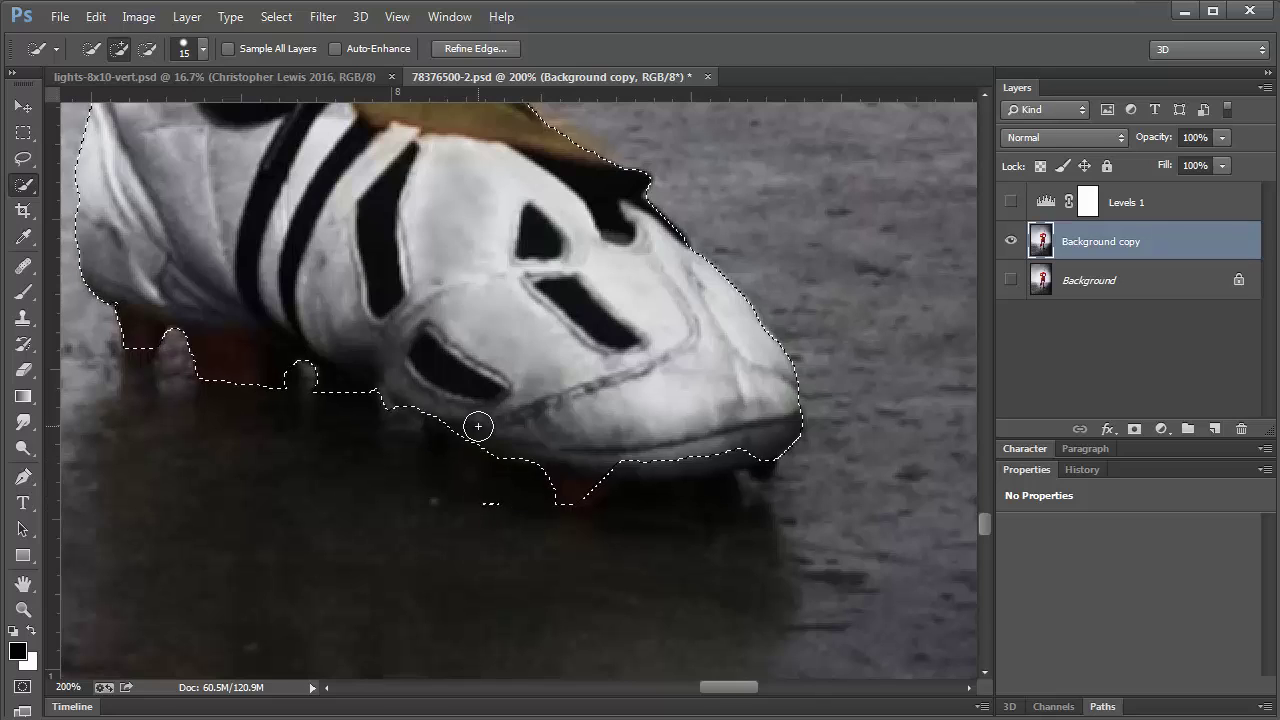
pyautogui.moveTo(743, 481); pyautogui.dragTo(745, 455)
pyautogui.moveTo(698, 494)
pyautogui.mouseDown()
pyautogui.moveTo(764, 496)
pyautogui.moveTo(650, 466)
pyautogui.mouseUp()
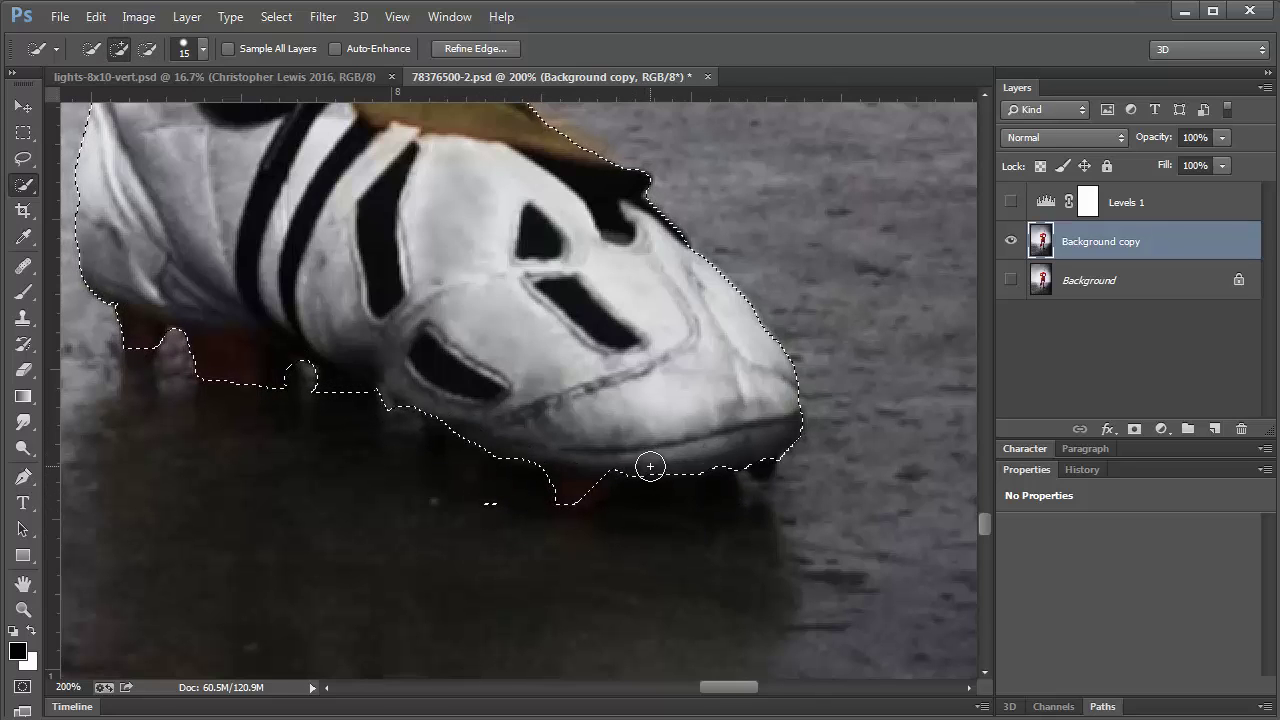
pyautogui.moveTo(376, 432)
pyautogui.mouseDown()
pyautogui.moveTo(379, 466)
pyautogui.moveTo(271, 391)
pyautogui.mouseUp()
# Step: Zoom in on the shorts and subtract the white right-knee band and its bulge from the selection
pyautogui.scroll(10, 500, 443)
pyautogui.scroll(10, 503, 441)
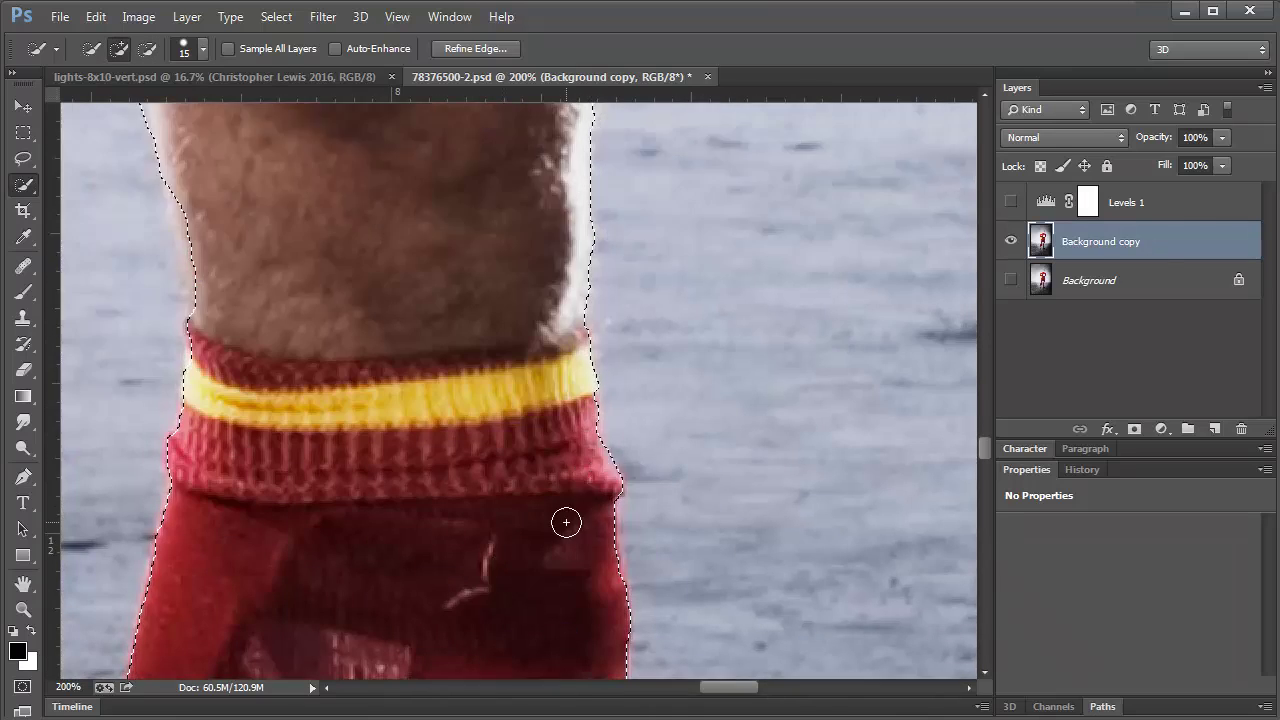
pyautogui.scroll(-10, 762, 465)
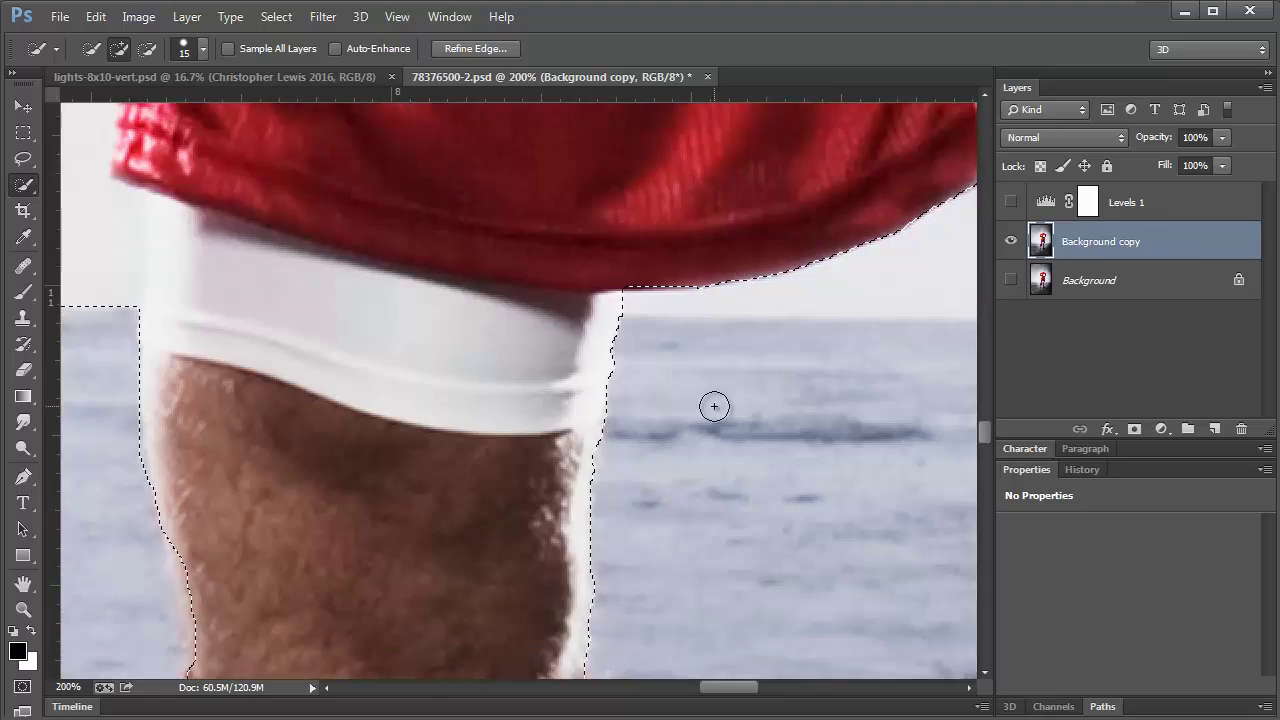
pyautogui.click(397, 17)
pyautogui.click(660, 117)
pyautogui.click(23, 609)
pyautogui.moveTo(570, 444); pyautogui.dragTo(574, 444)
pyautogui.click(23, 185)
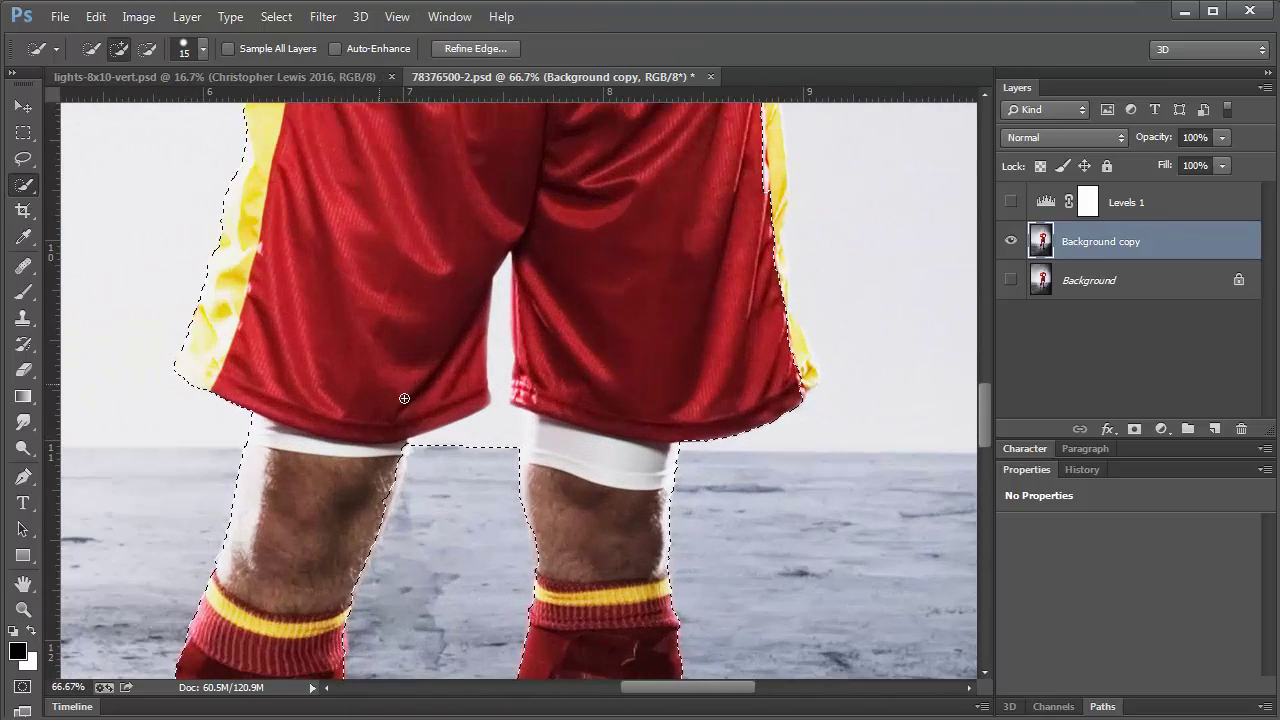
pyautogui.press('alt')
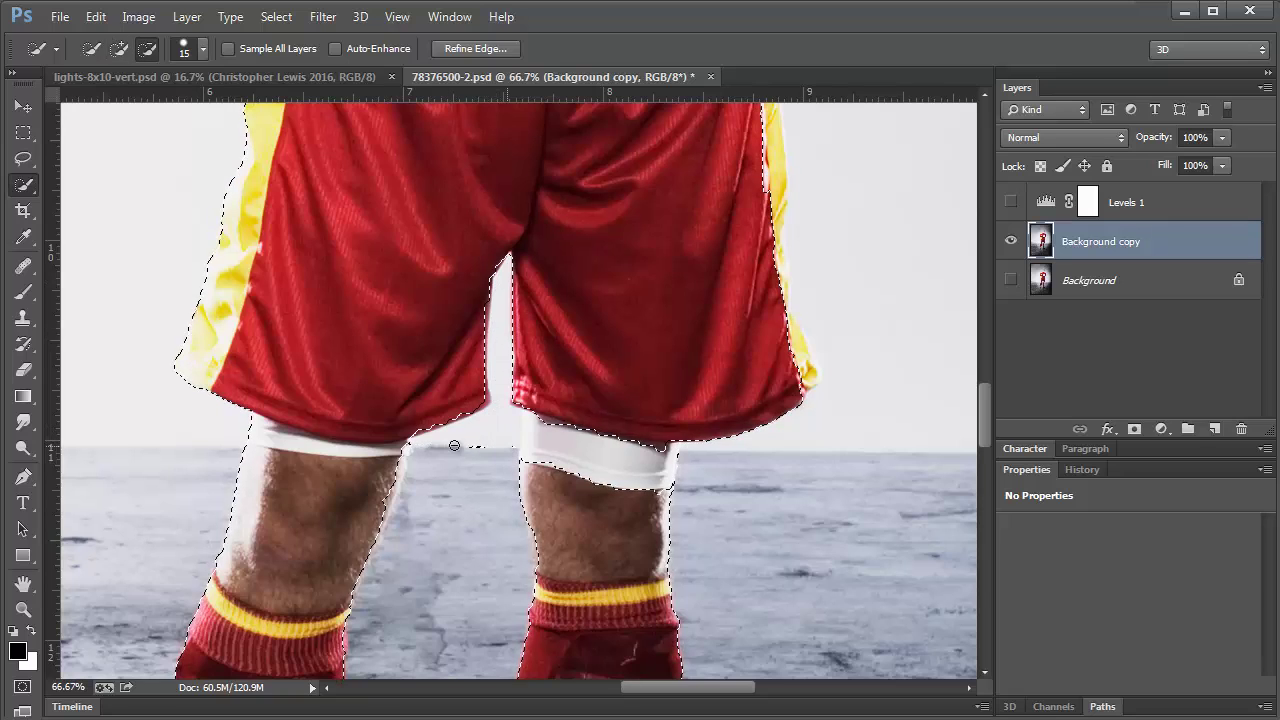
pyautogui.keyDown('alt'); pyautogui.click(594, 437); pyautogui.keyUp('alt')
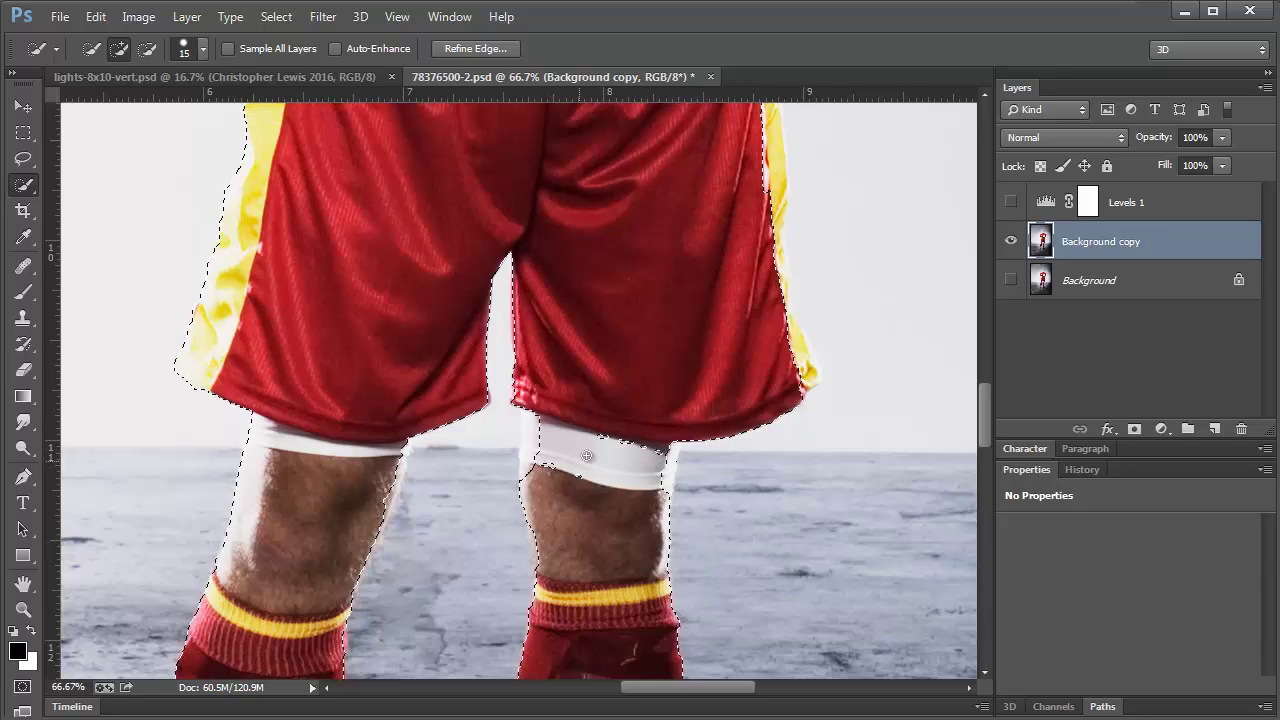
pyautogui.keyDown('alt'); pyautogui.click(657, 459); pyautogui.keyUp('alt')
# Step: Show the Levels 1 adjustment and scroll over the figure to check the selection outline
pyautogui.click(1011, 202)
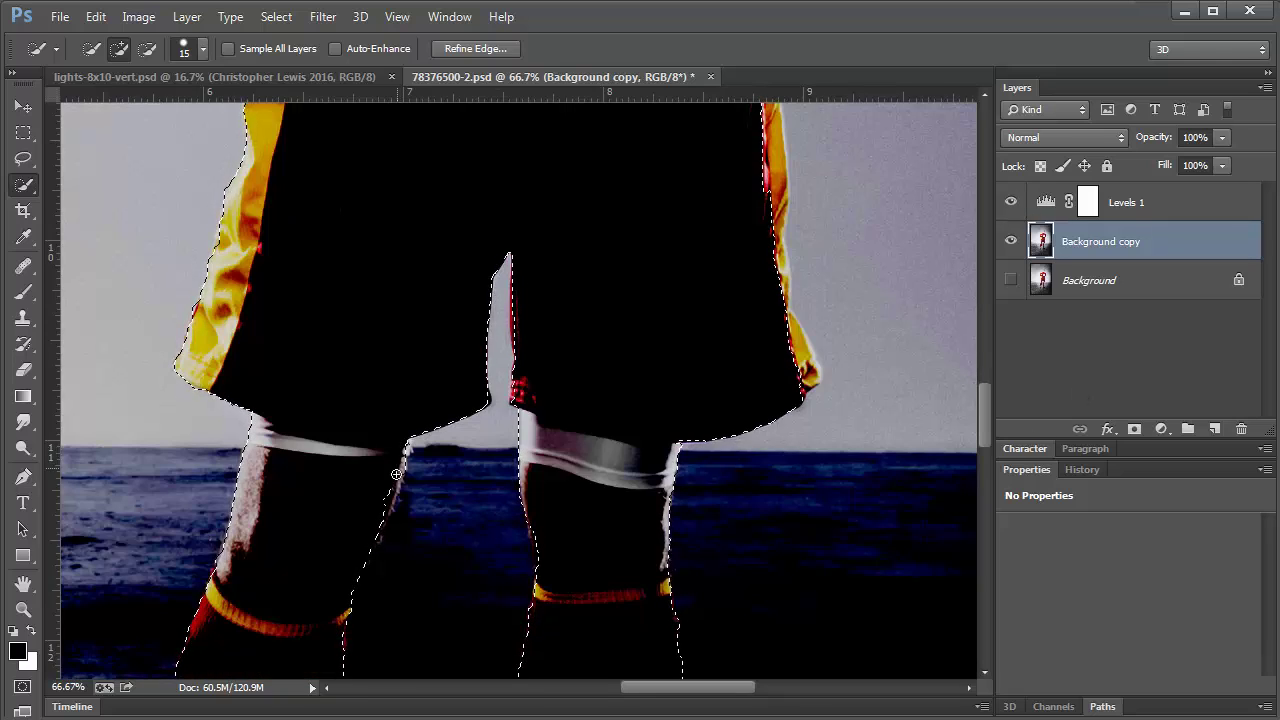
pyautogui.scroll(5, 577, 380)
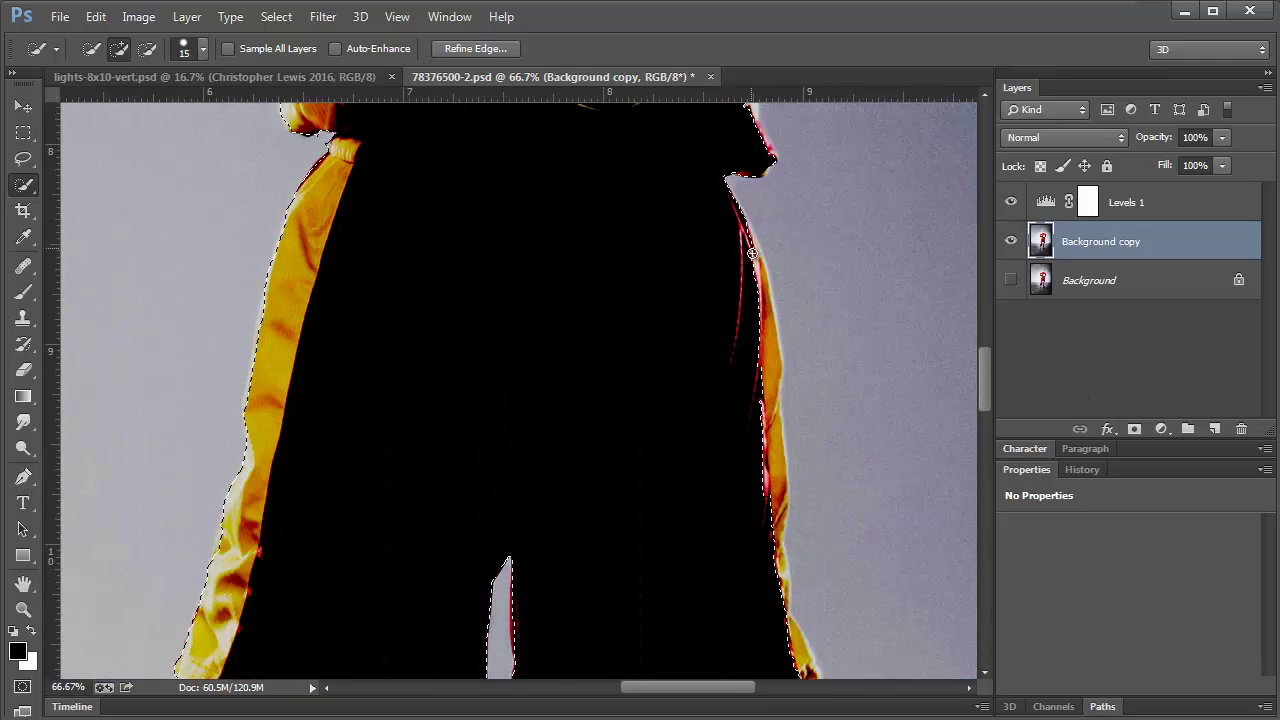
pyautogui.scroll(-4, 773, 438)
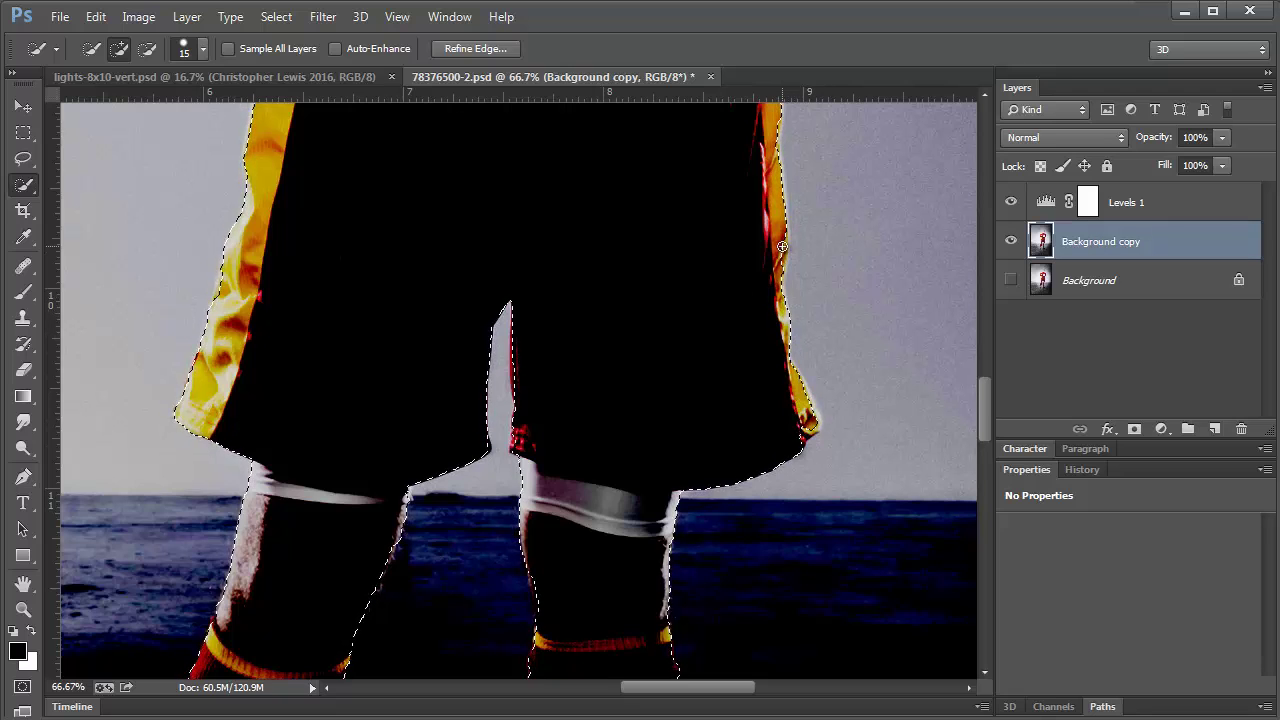
pyautogui.scroll(5, 790, 260)
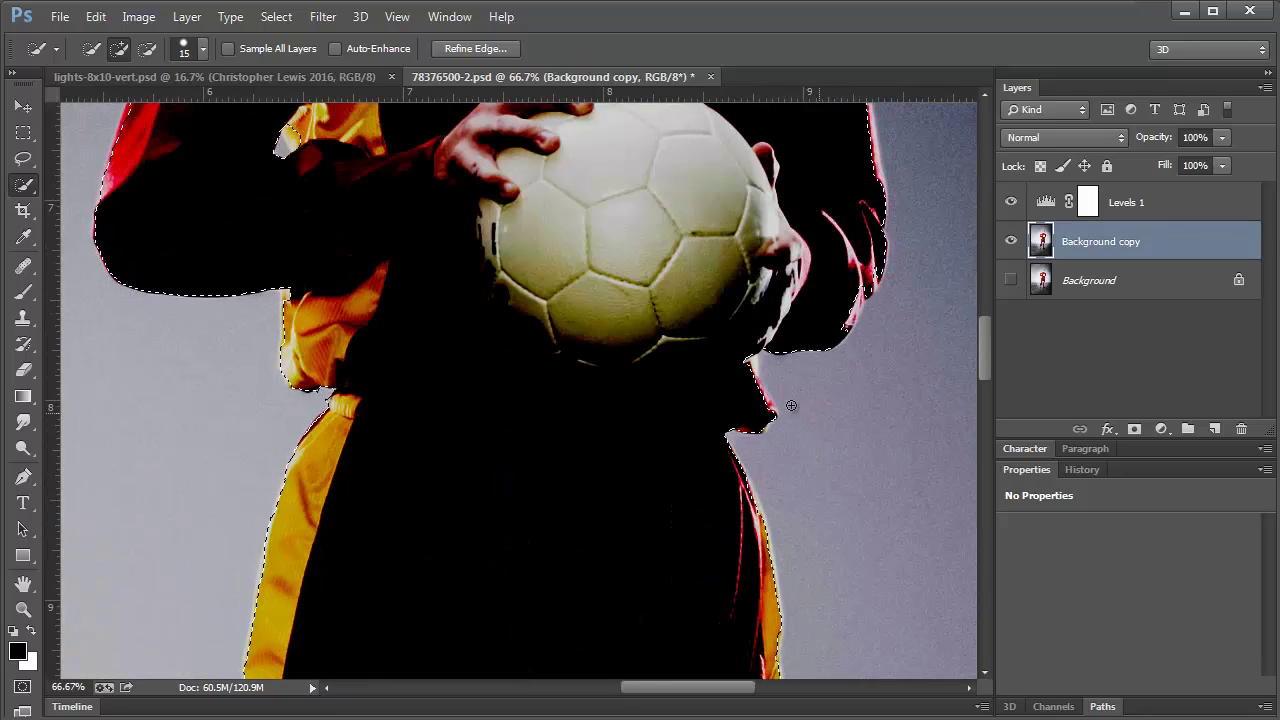
pyautogui.scroll(5, 800, 330)
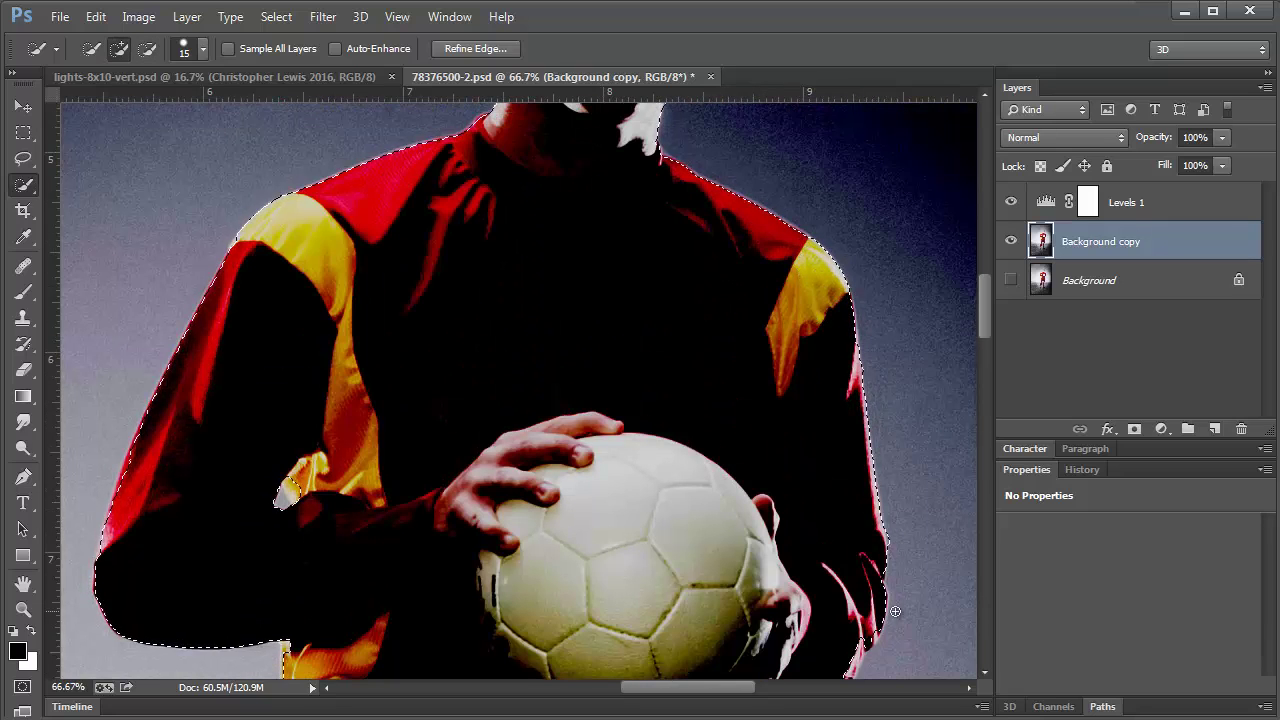
pyautogui.scroll(-2, 817, 537)
# Step: Subtract a sliver from the selection along the hair's right edge with Alt and Quick Selection
pyautogui.press('alt')
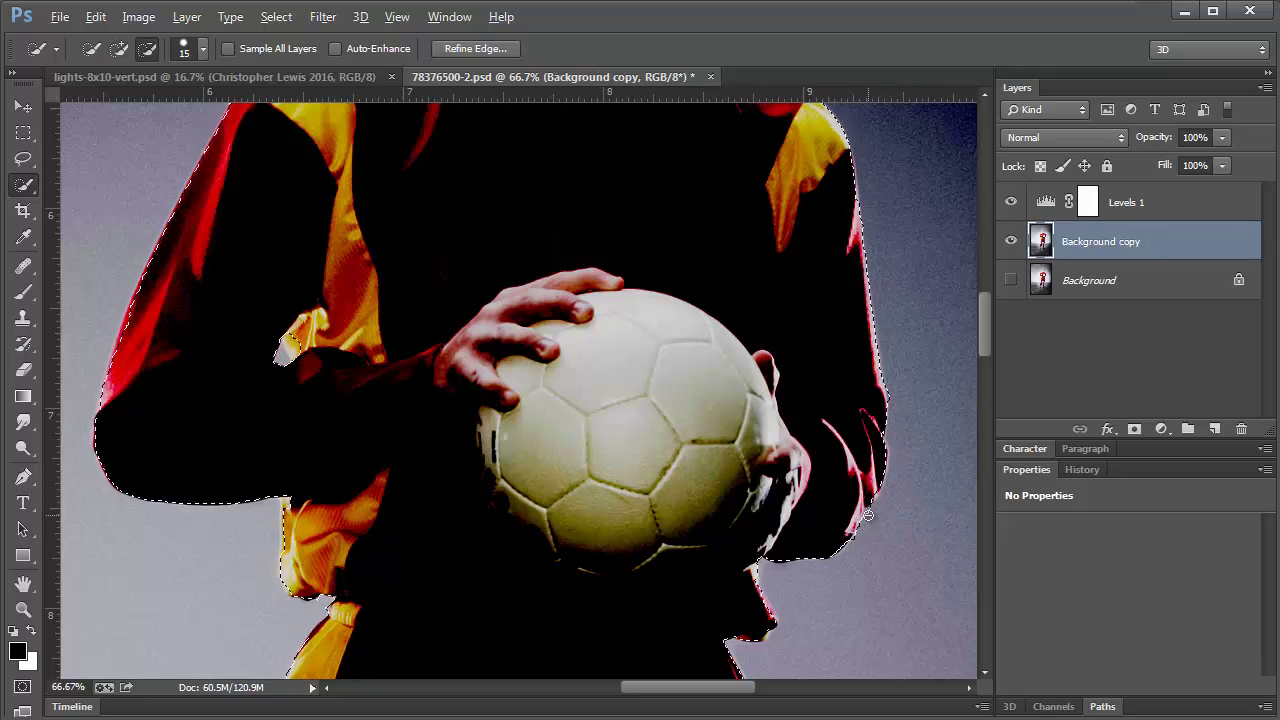
pyautogui.scroll(7, 866, 545)
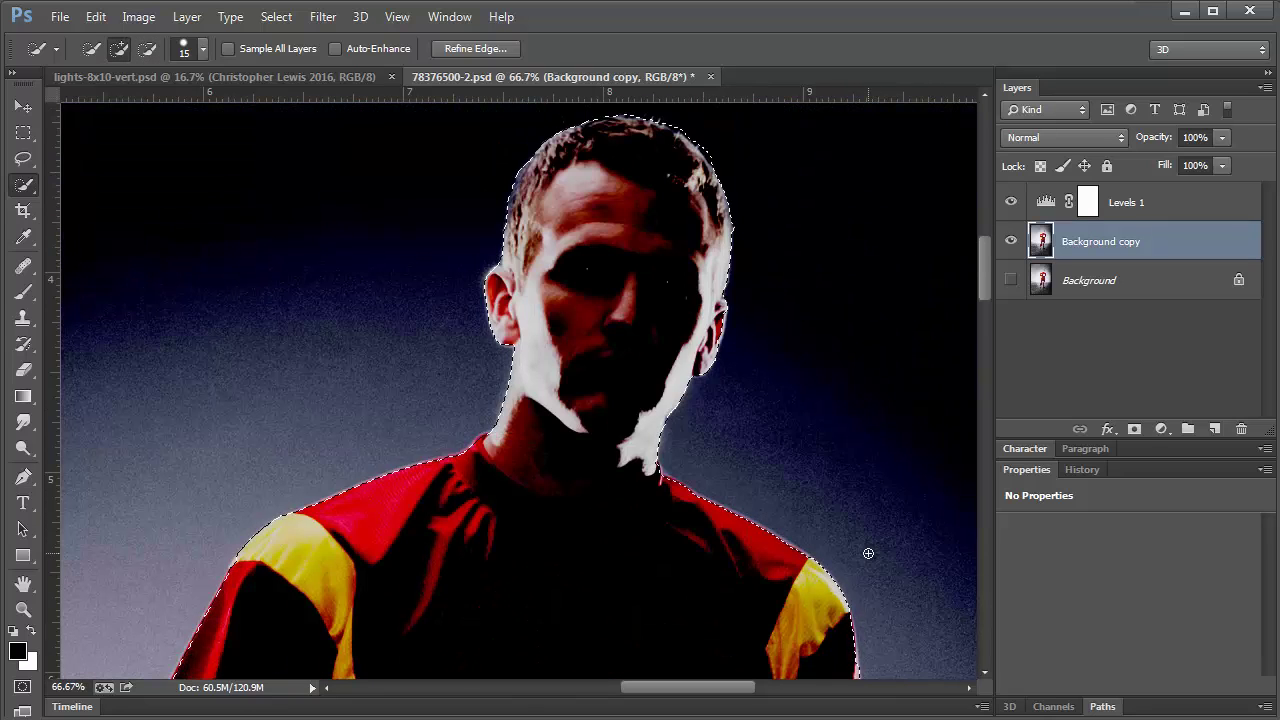
pyautogui.moveTo(704, 146)
pyautogui.mouseDown()
pyautogui.moveTo(712, 190)
pyautogui.moveTo(690, 138)
pyautogui.mouseUp()
pyautogui.scroll(-10, 412, 197)
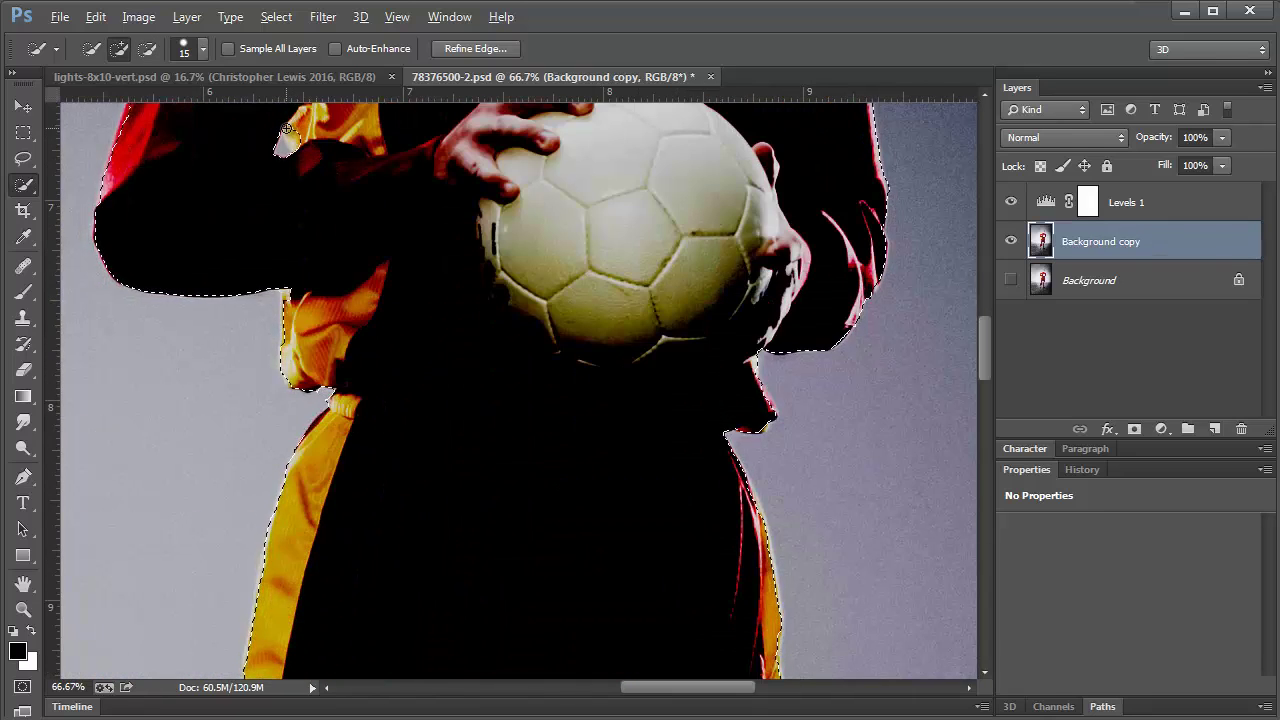
pyautogui.press('alt')
pyautogui.press('alt')
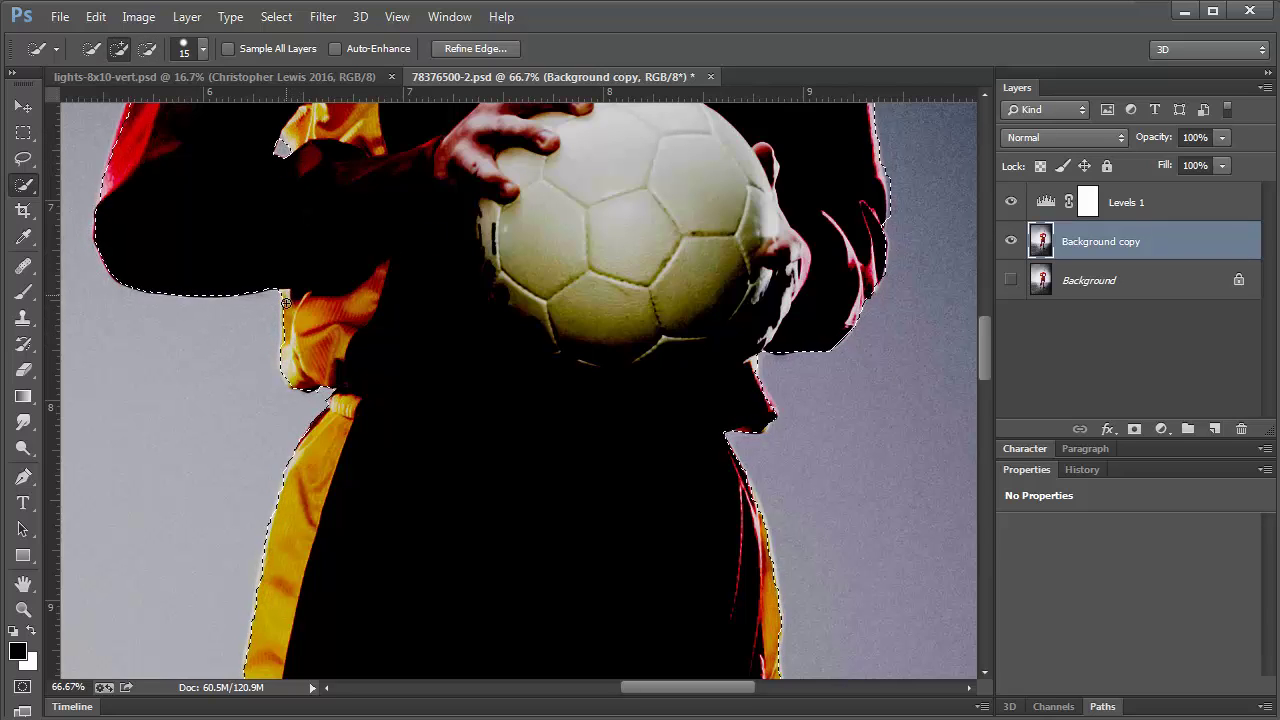
pyautogui.scroll(-10, 443, 417)
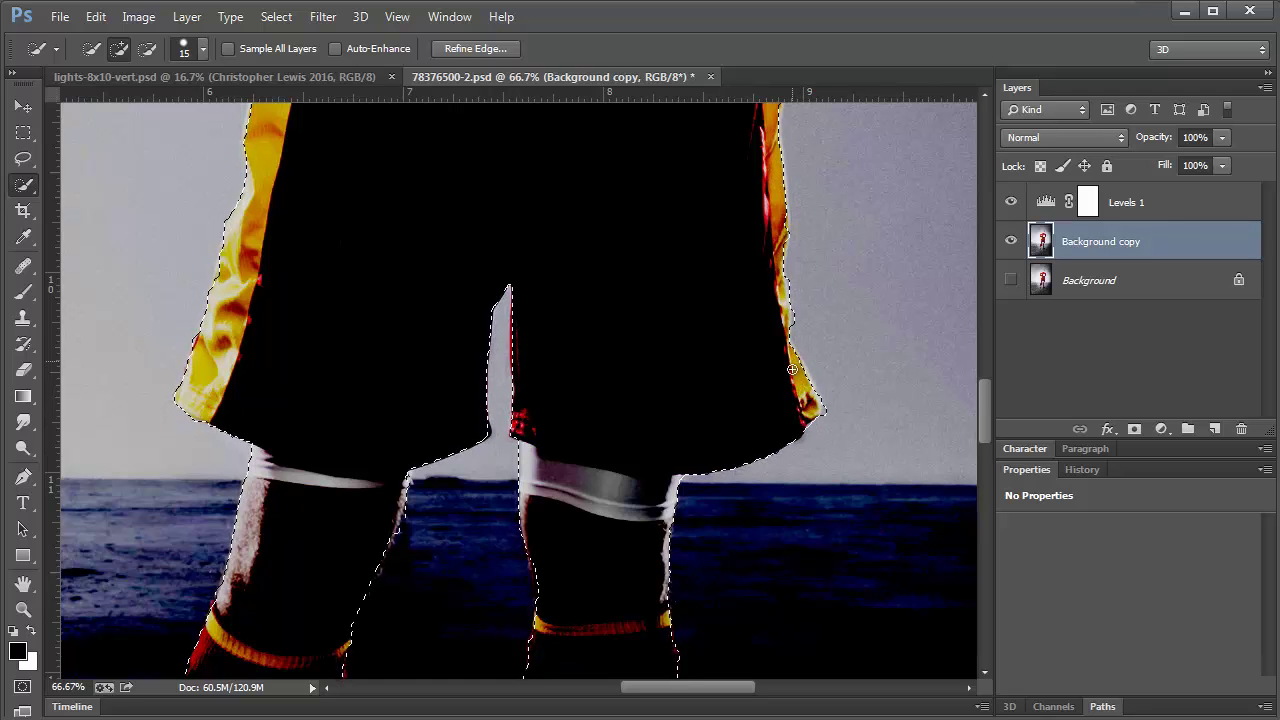
pyautogui.scroll(-2, 800, 346)
pyautogui.scroll(-10, 800, 346)
pyautogui.click(1010, 202)
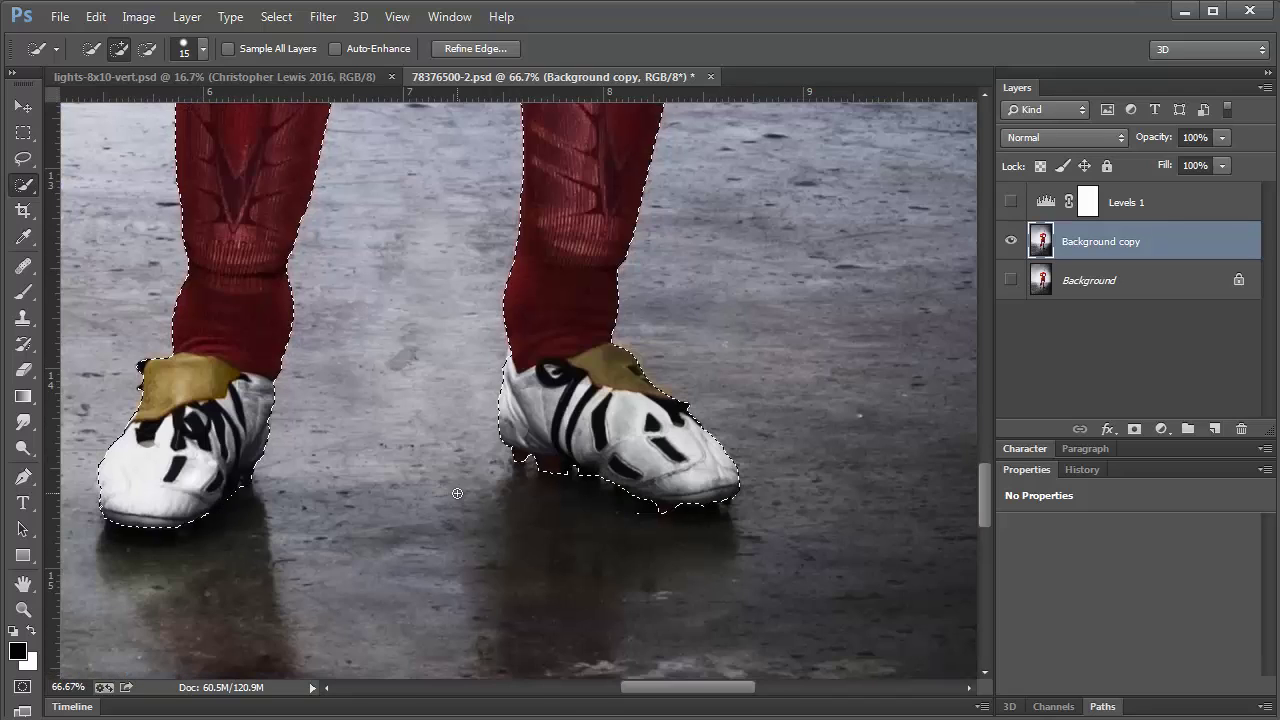
pyautogui.scroll(4, 457, 493)
pyautogui.scroll(10, 457, 493)
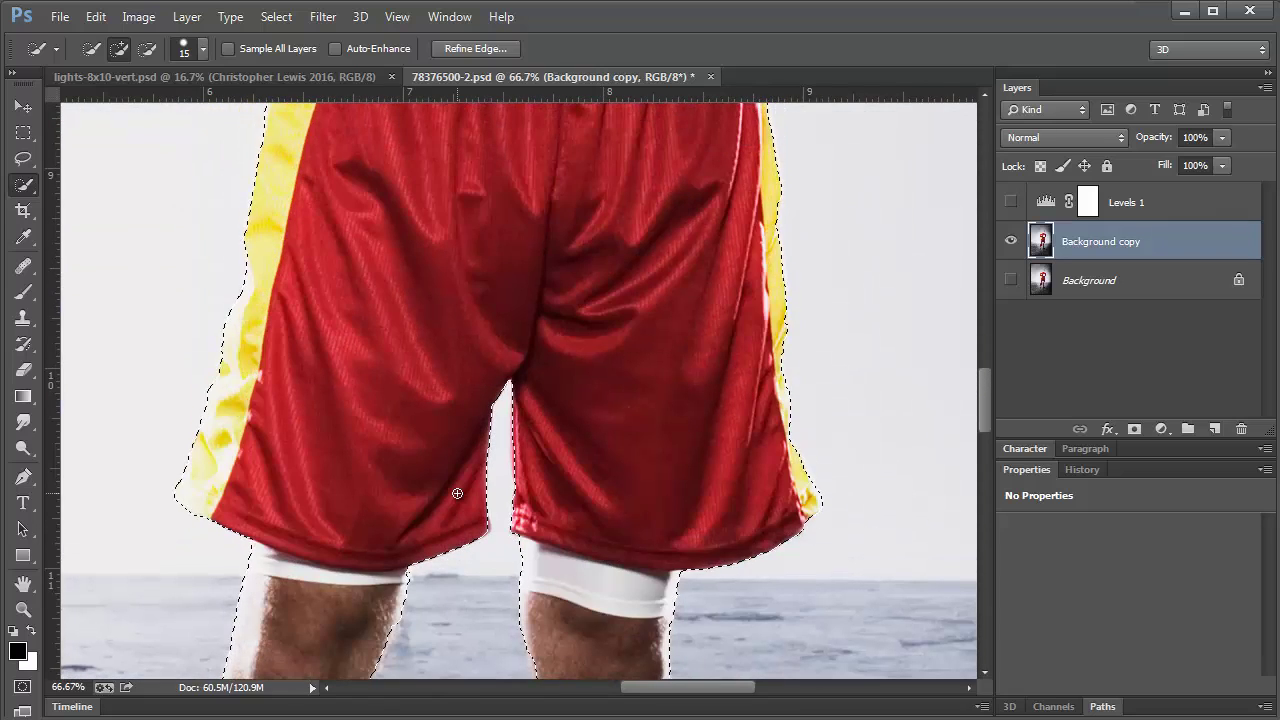
pyautogui.click(1011, 202)
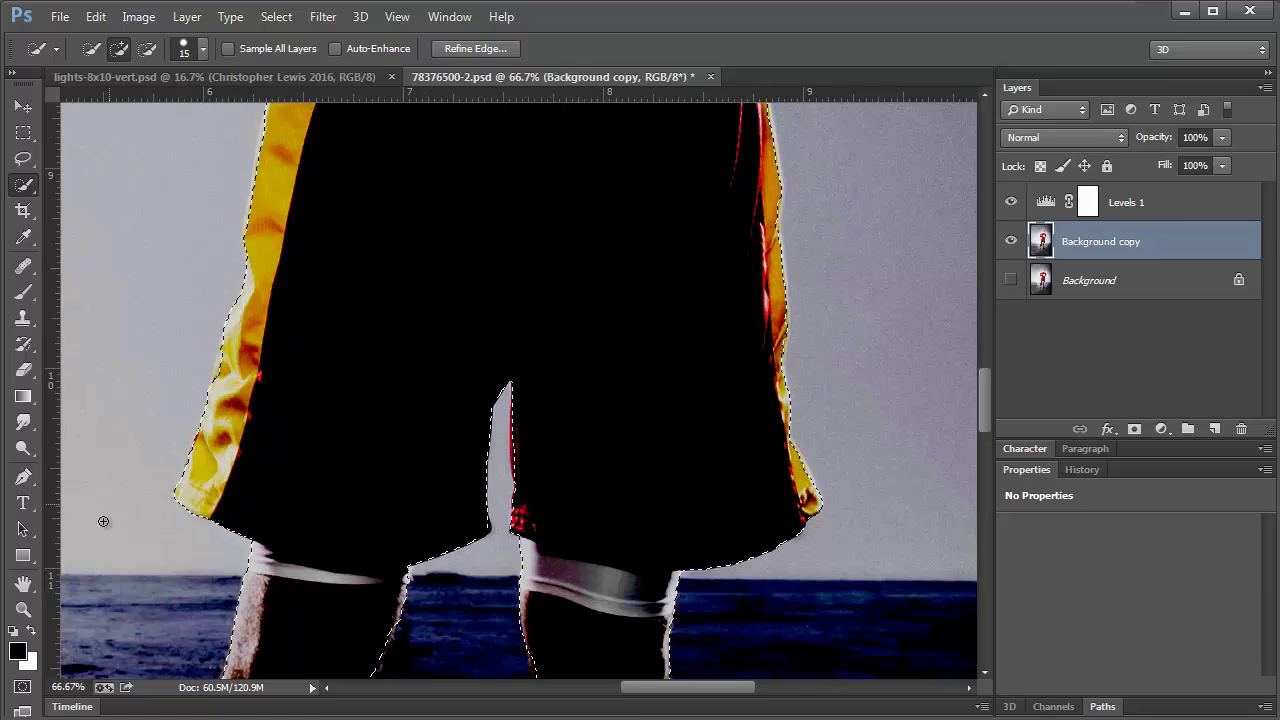
pyautogui.click(23, 609)
pyautogui.moveTo(337, 560); pyautogui.dragTo(466, 539)
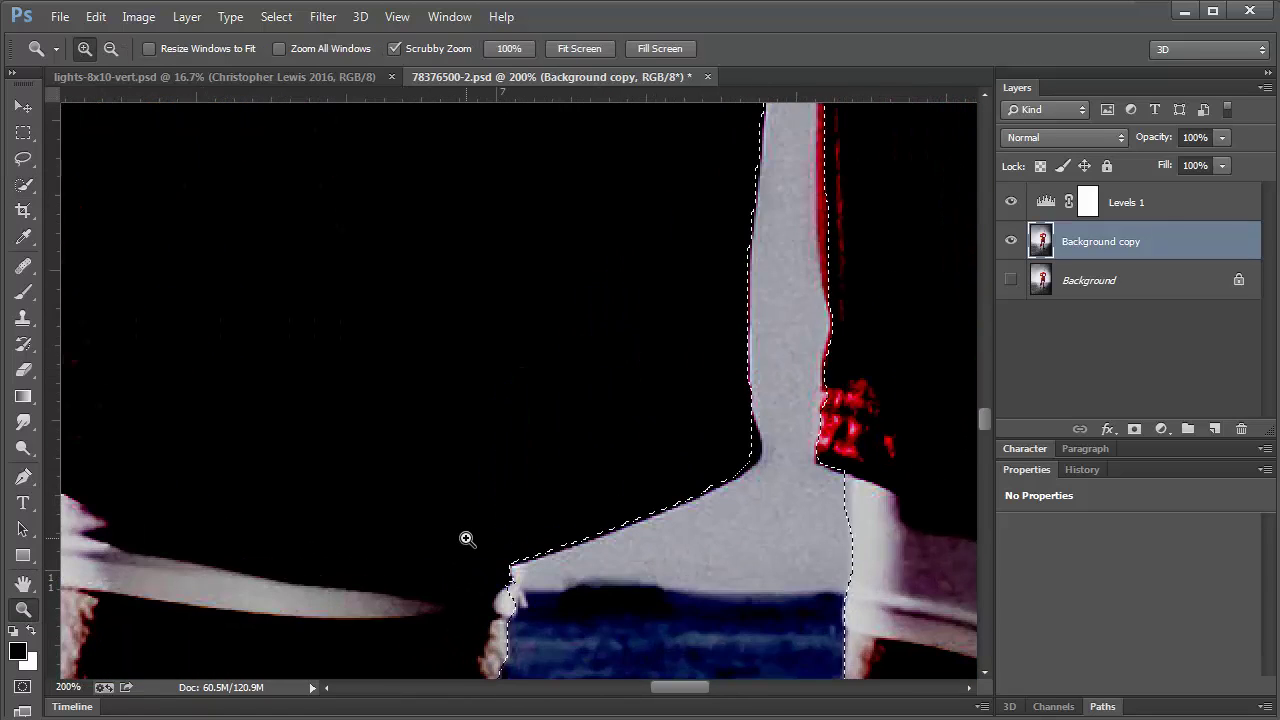
pyautogui.scroll(-4, 466, 539)
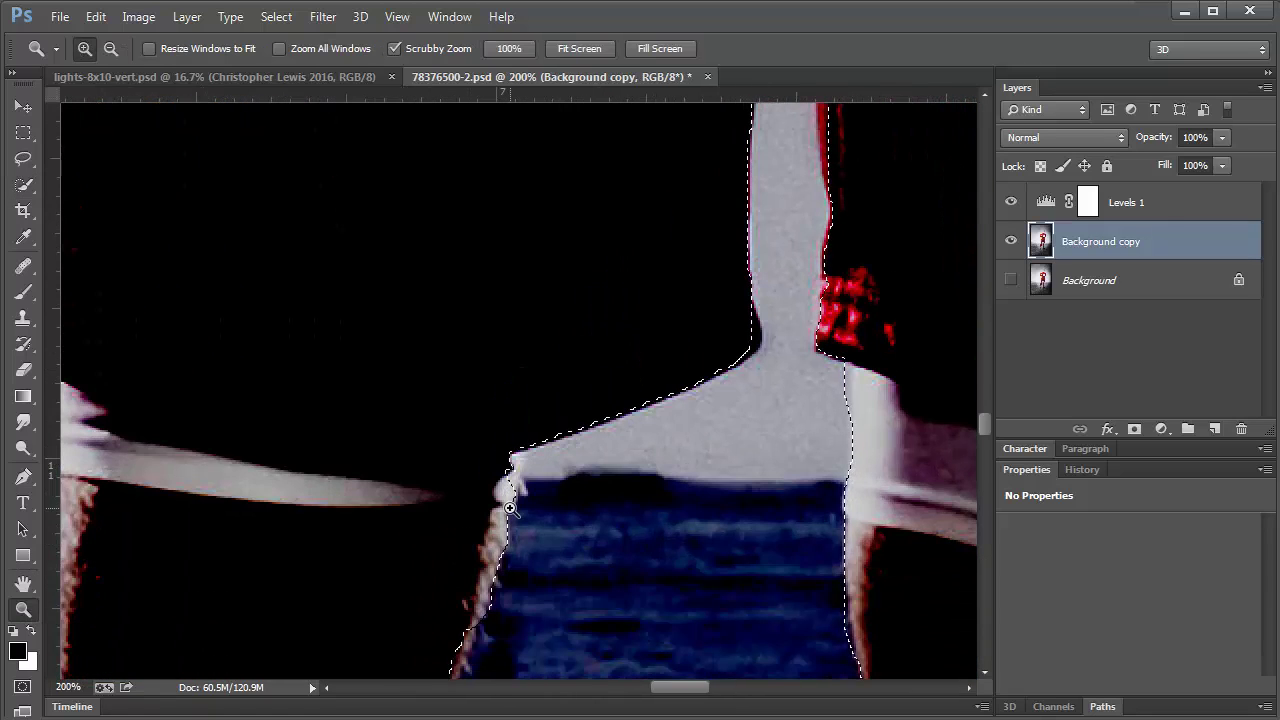
pyautogui.click(1011, 202)
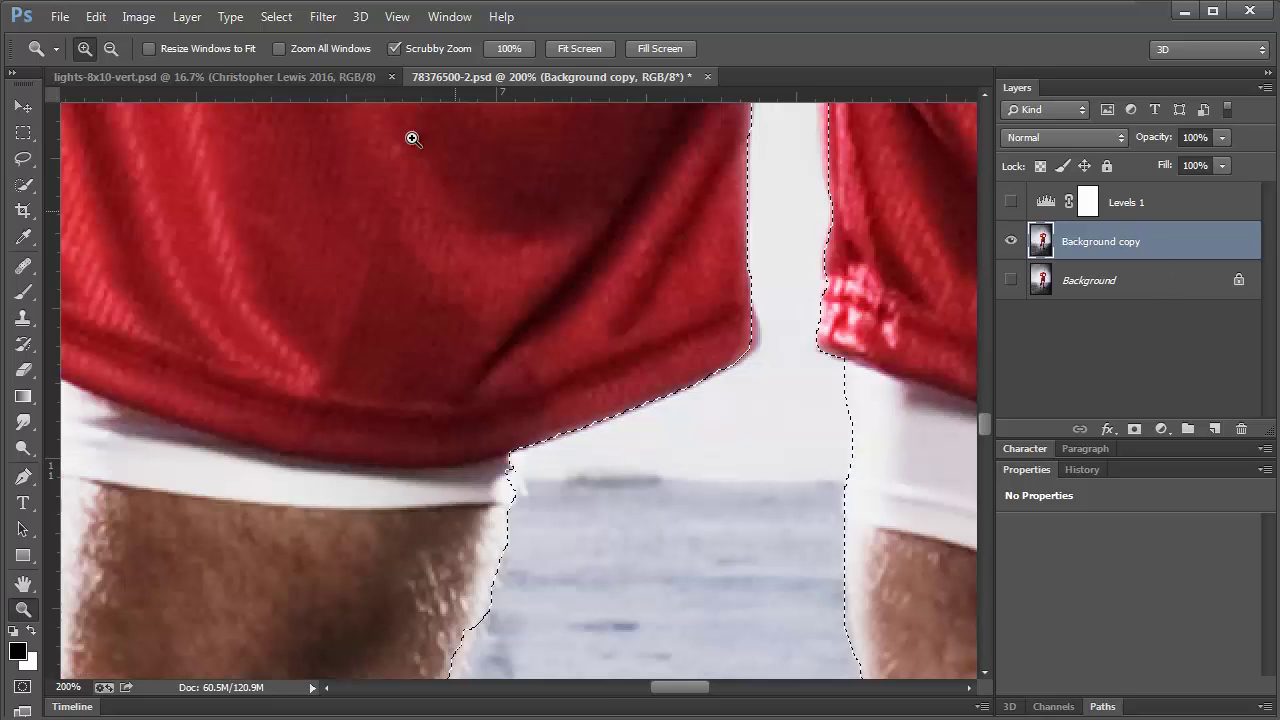
pyautogui.click(397, 17)
pyautogui.click(430, 200)
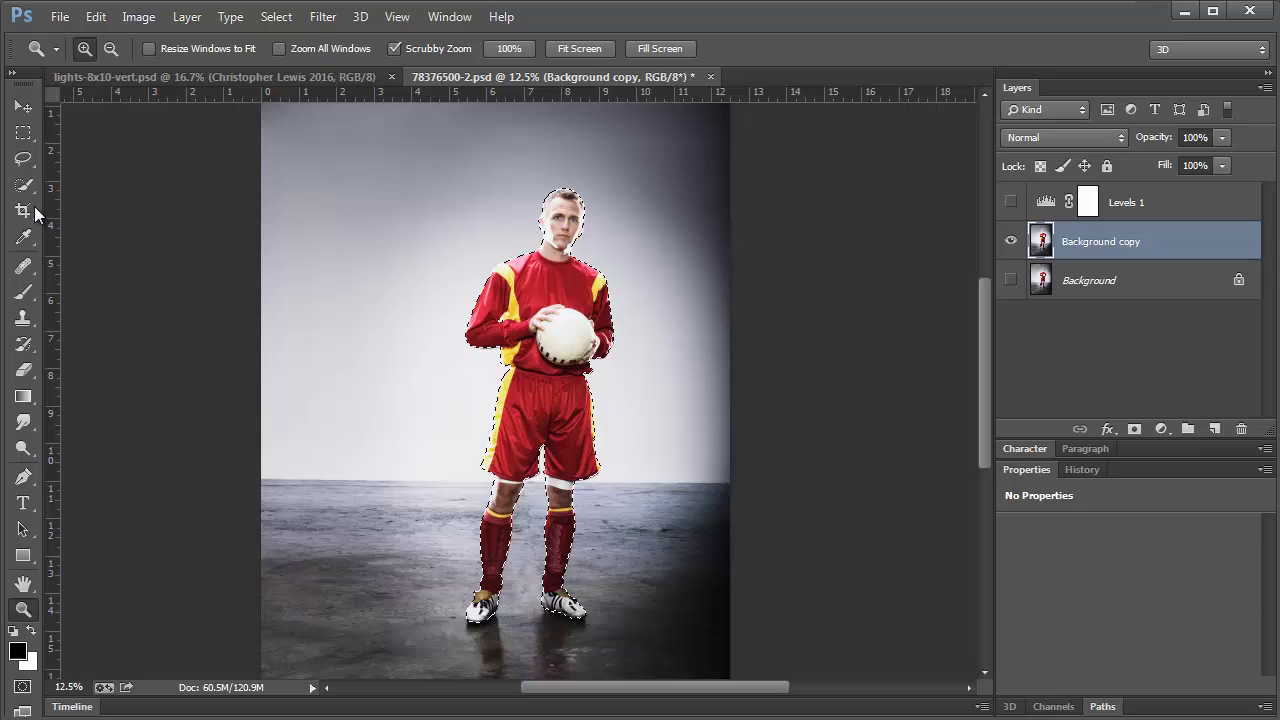
pyautogui.click(23, 185)
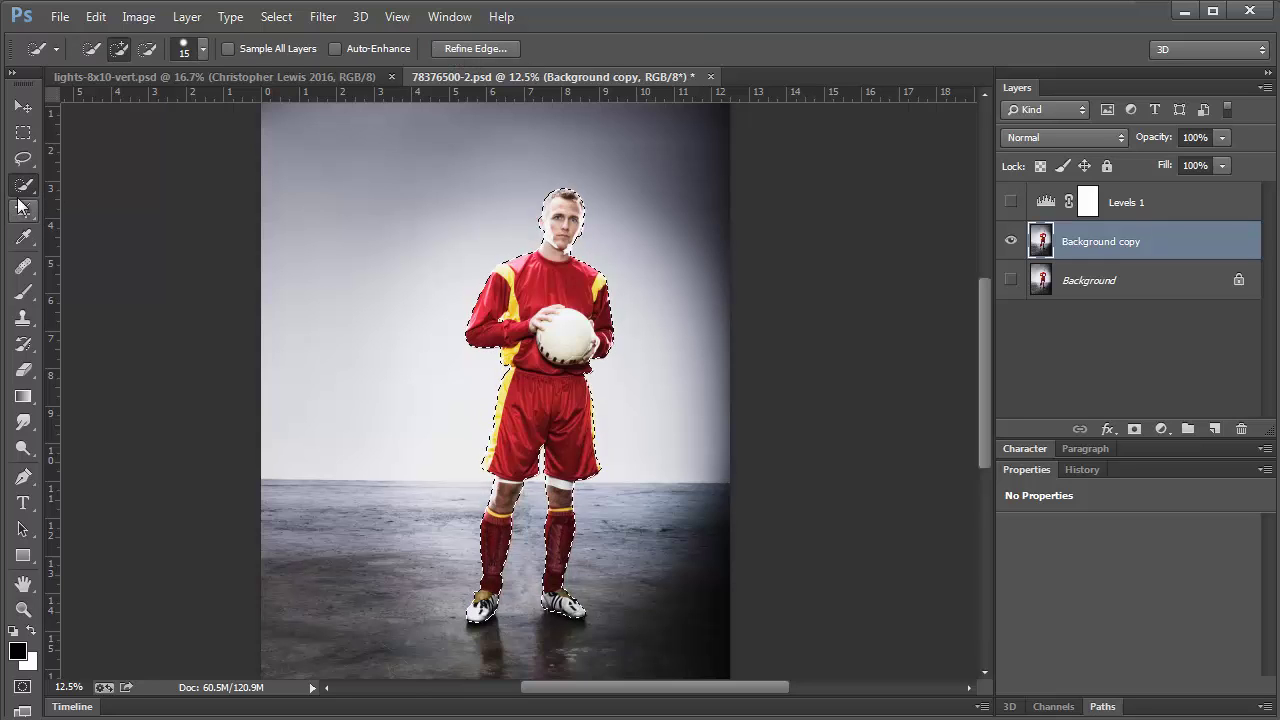
pyautogui.click(23, 106)
pyautogui.click(23, 185)
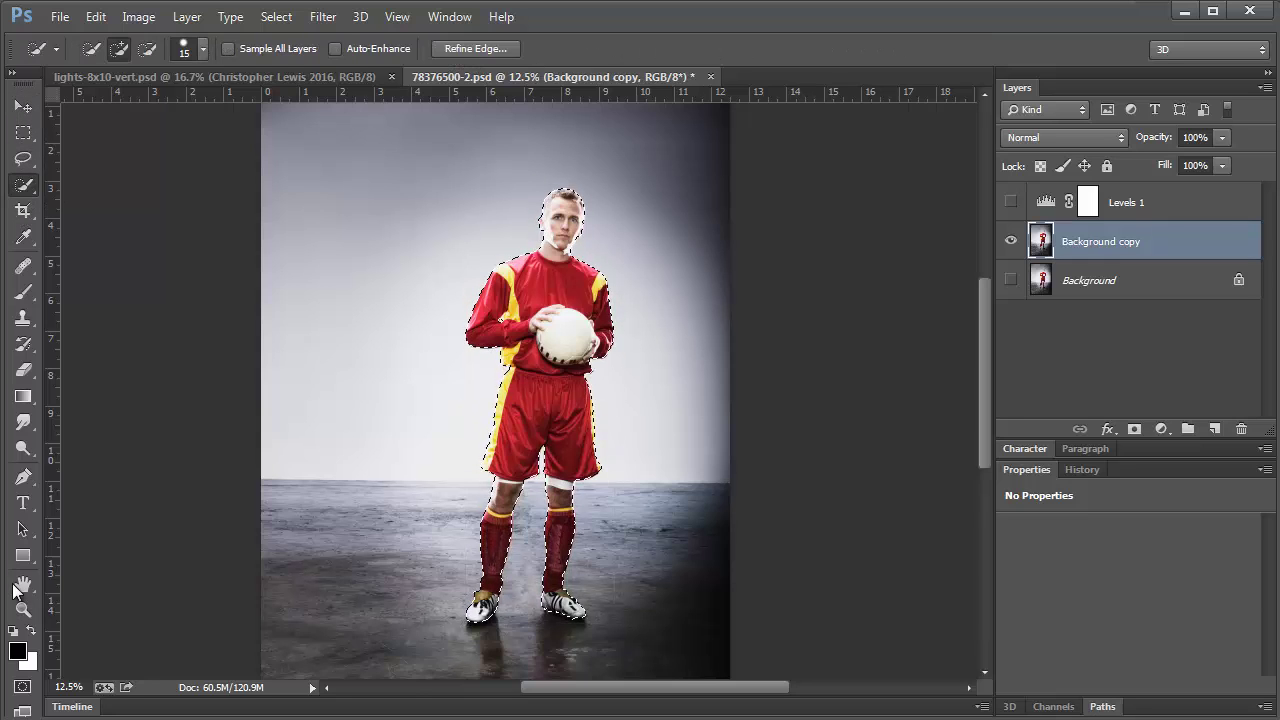
pyautogui.click(24, 609)
pyautogui.click(538, 297)
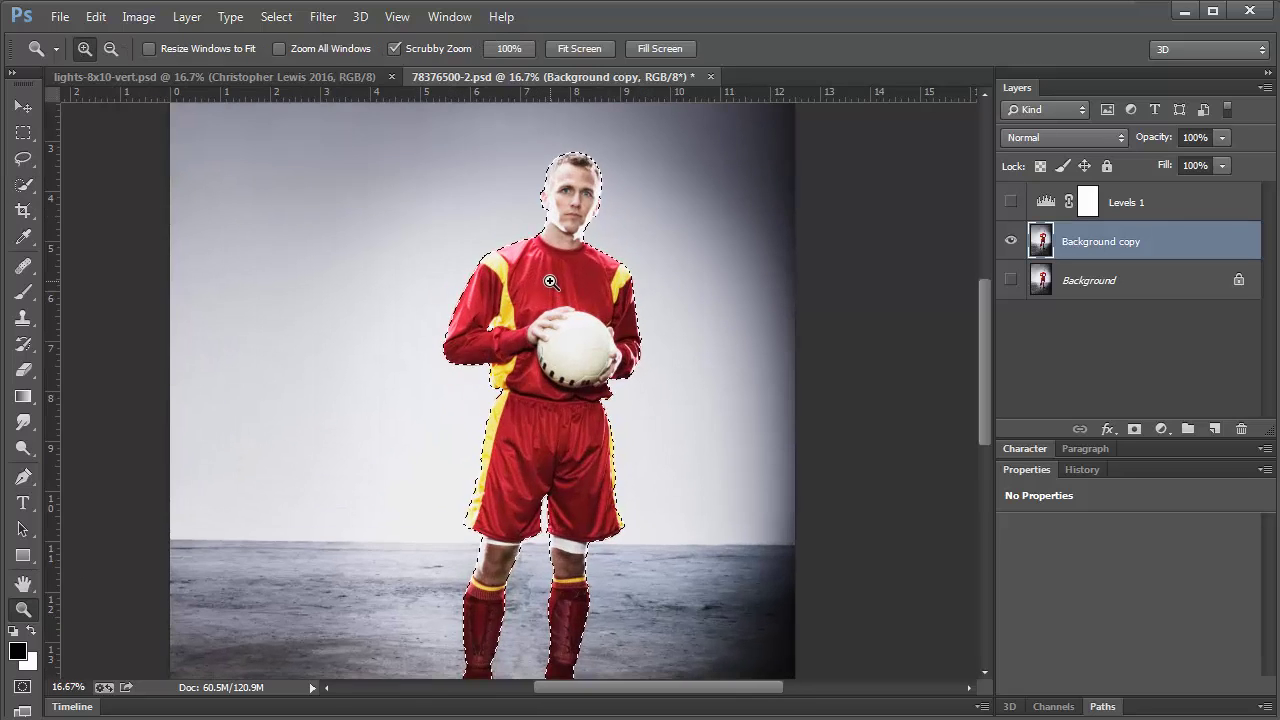
pyautogui.scroll(3, 93, 222)
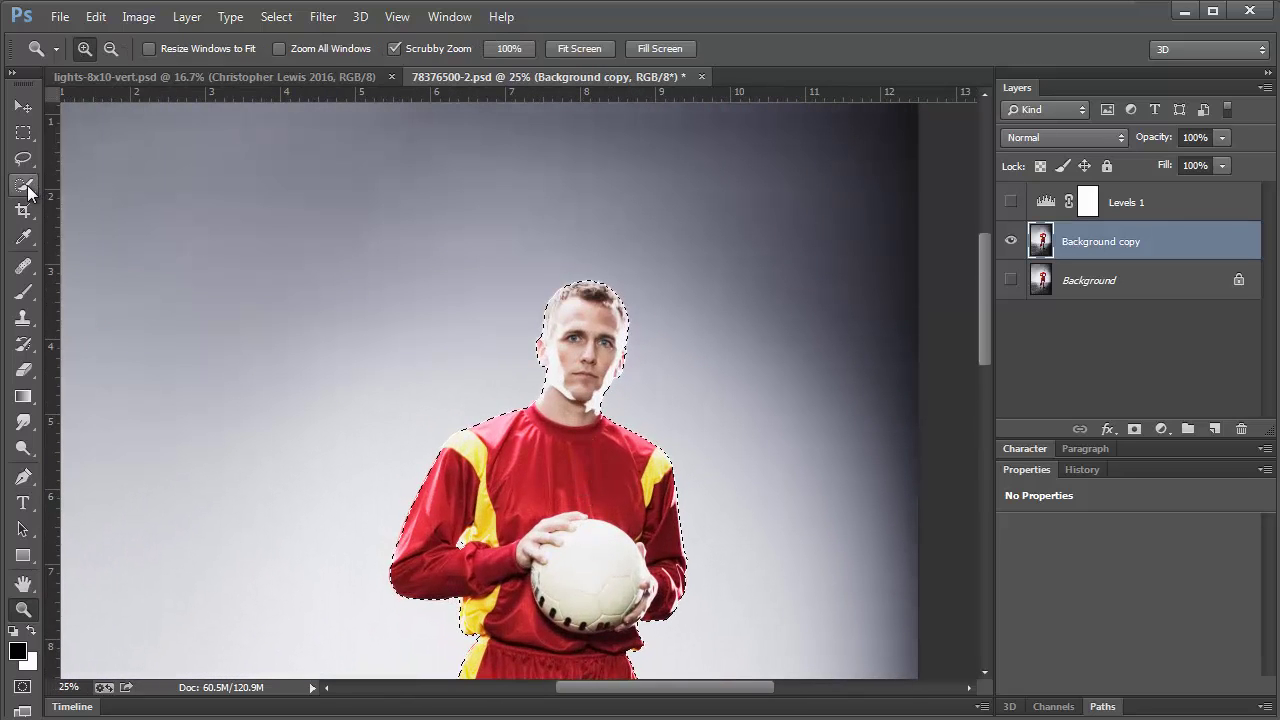
pyautogui.click(23, 185)
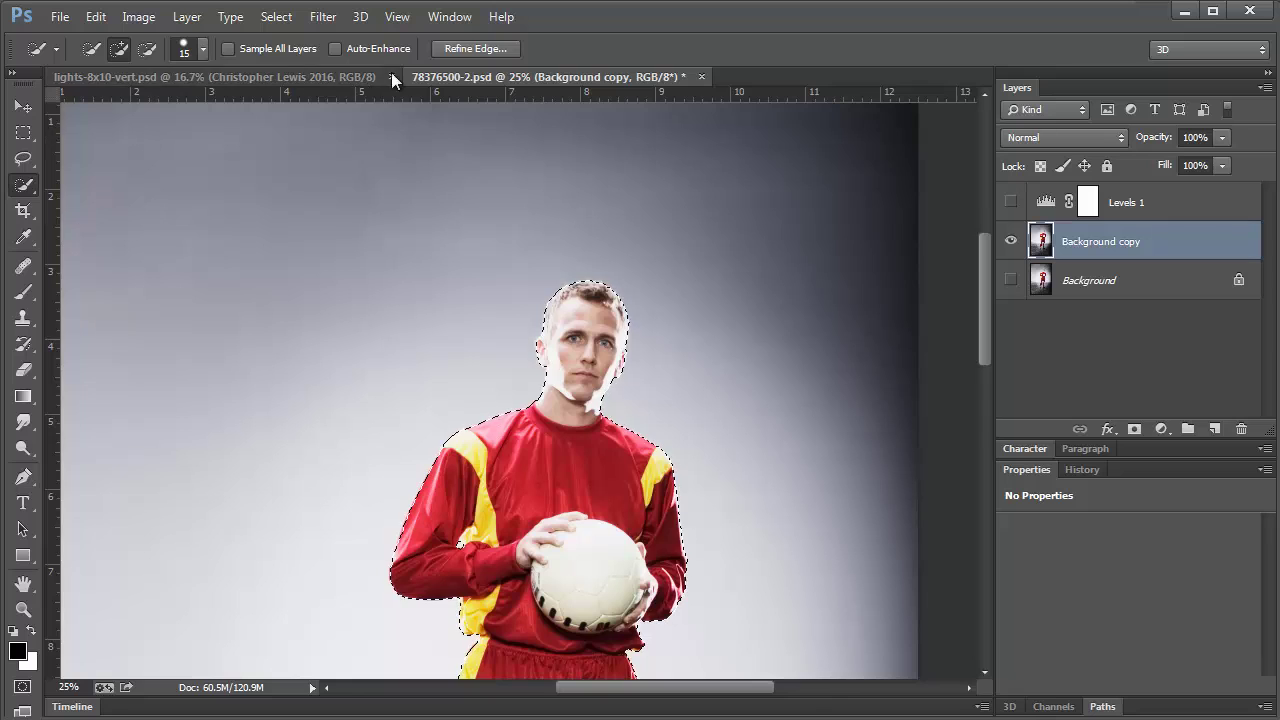
# Step: Open Refine Edge, move the dialog off the player, and choose the Overlay view mode
pyautogui.click(475, 48)
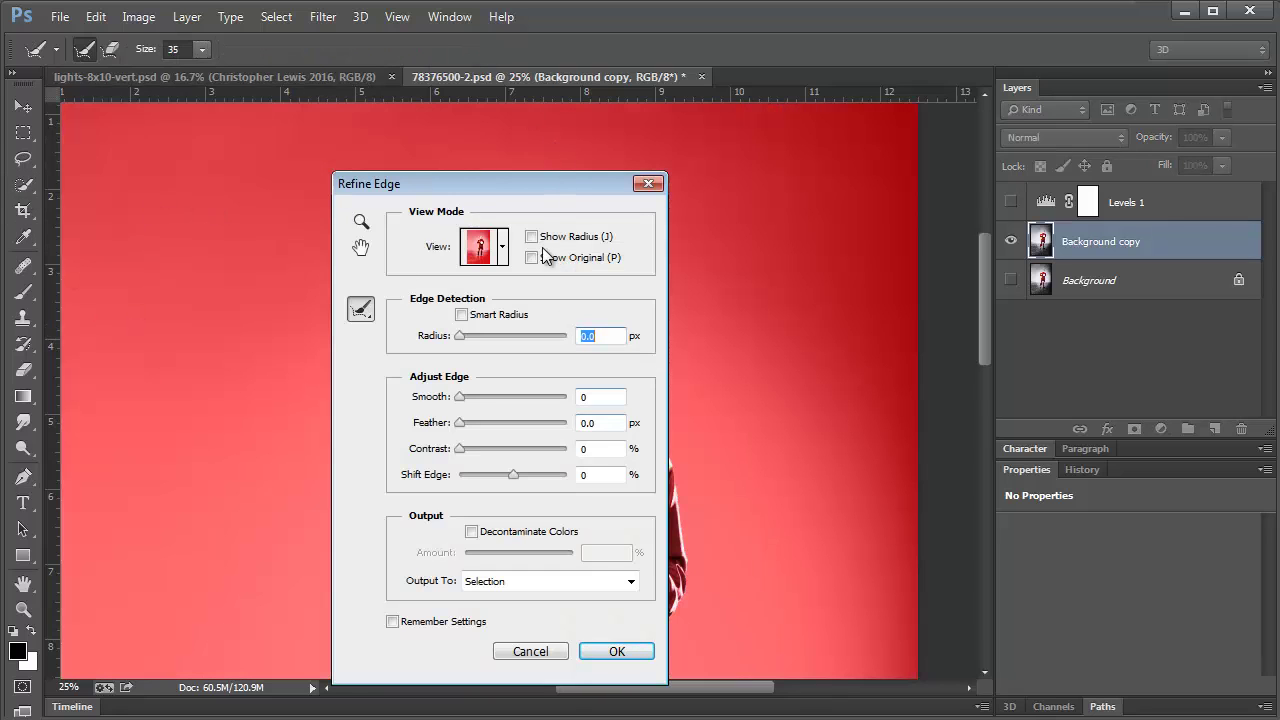
pyautogui.moveTo(542, 182); pyautogui.dragTo(256, 152)
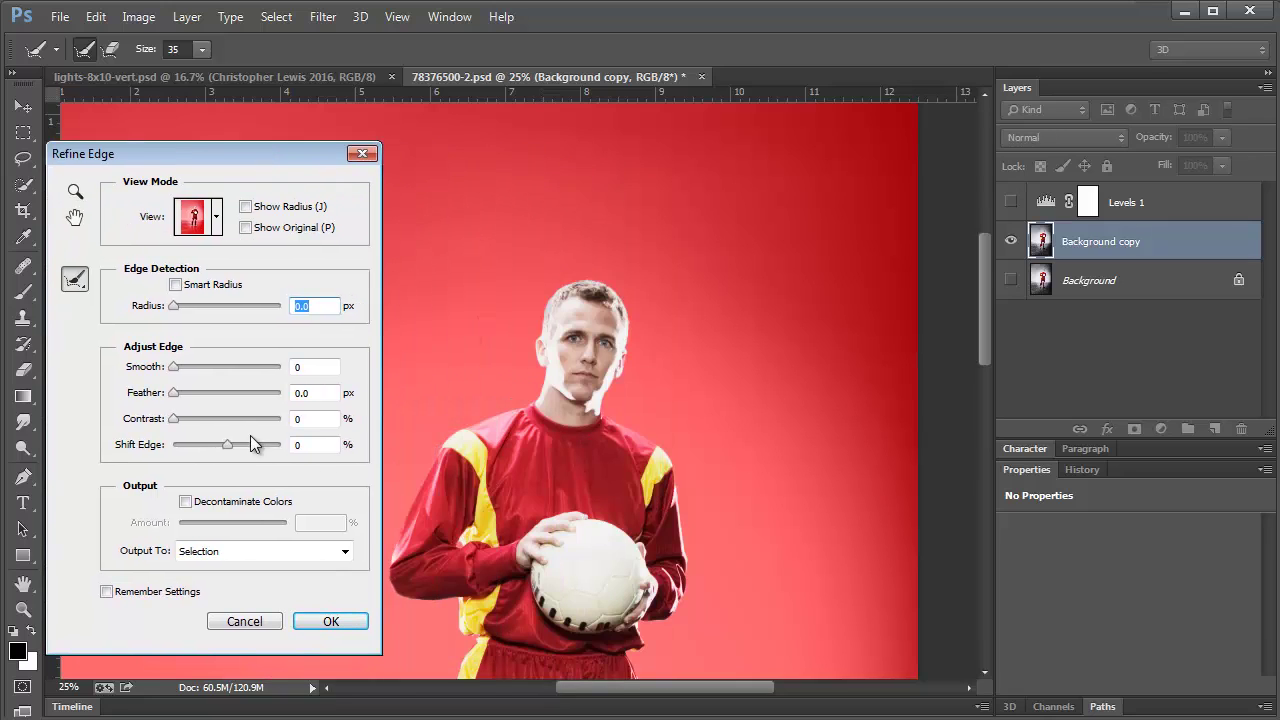
pyautogui.click(216, 224)
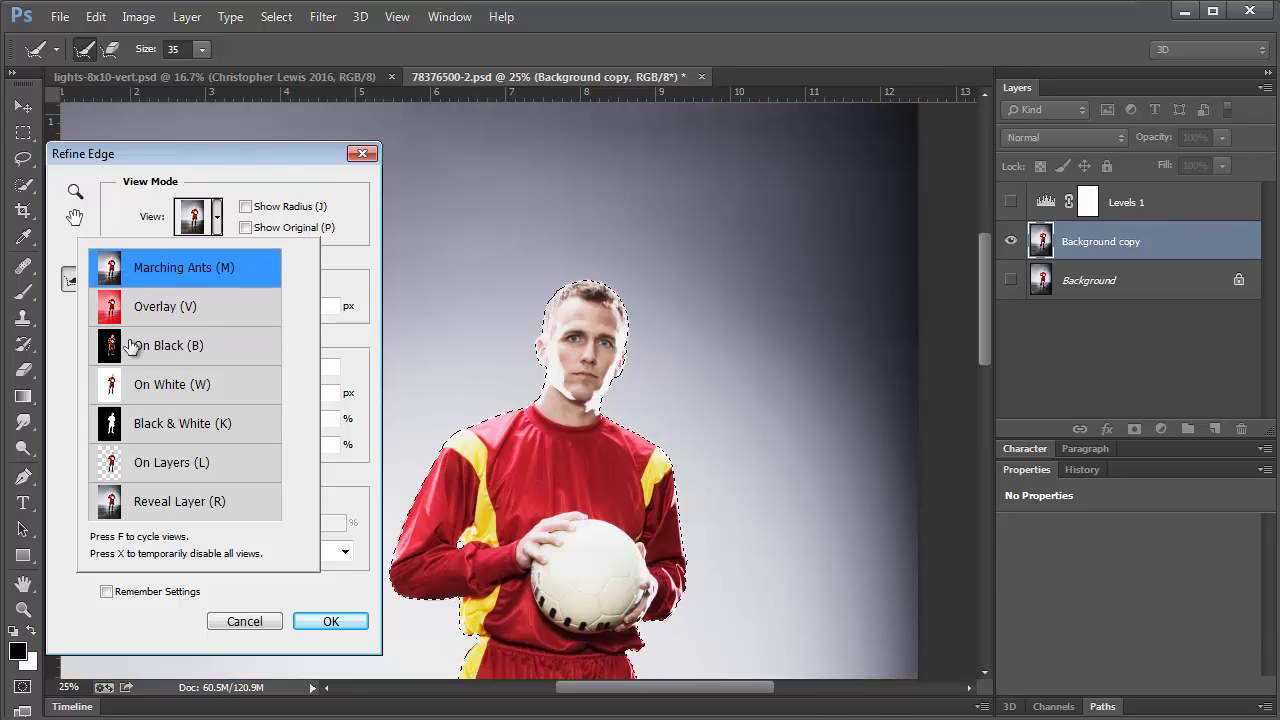
pyautogui.scroll(-3, 212, 420)
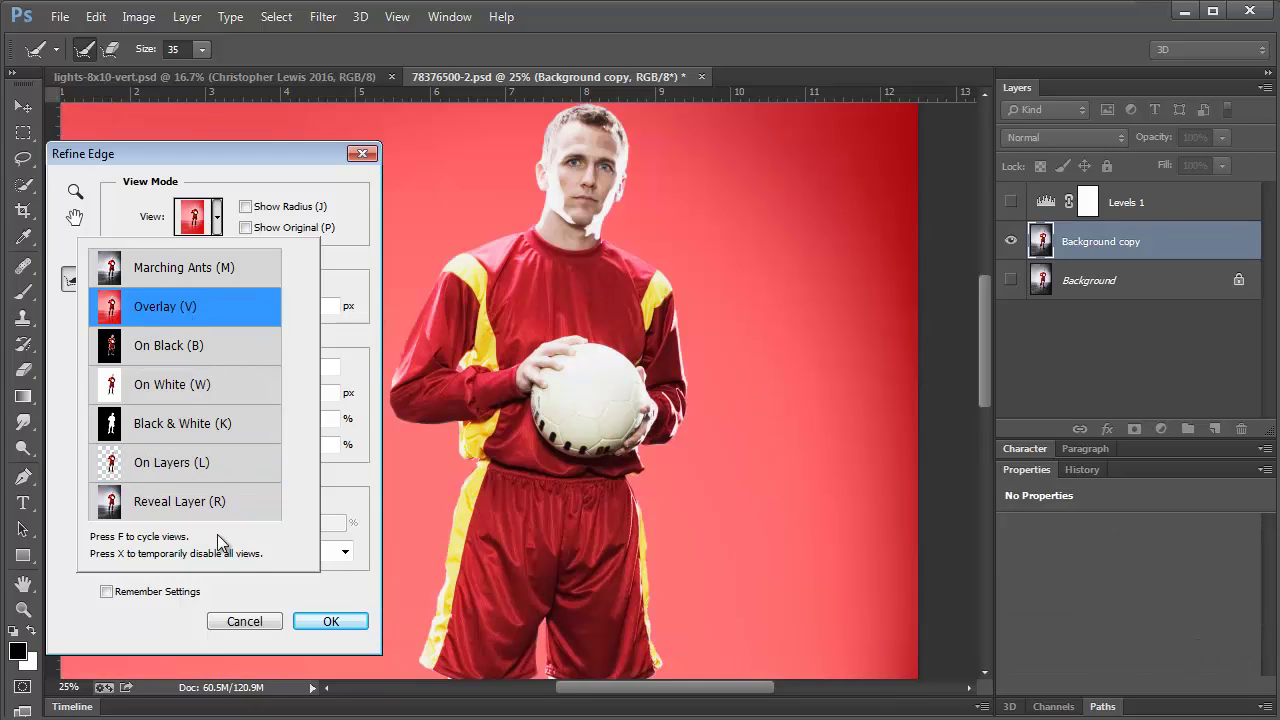
# Step: Keep the Overlay preview, enable Smart Radius, and zoom the preview in on the player's hair
pyautogui.click(275, 170)
pyautogui.click(176, 285)
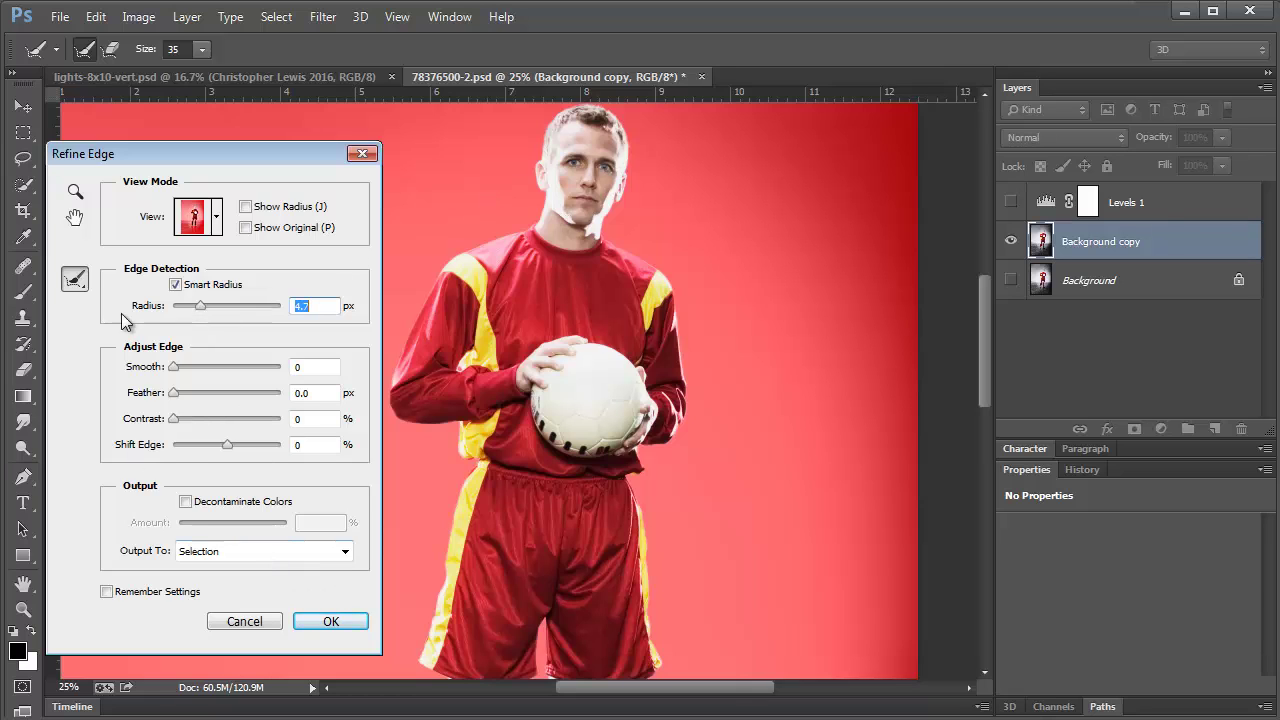
pyautogui.click(75, 191)
pyautogui.click(597, 134)
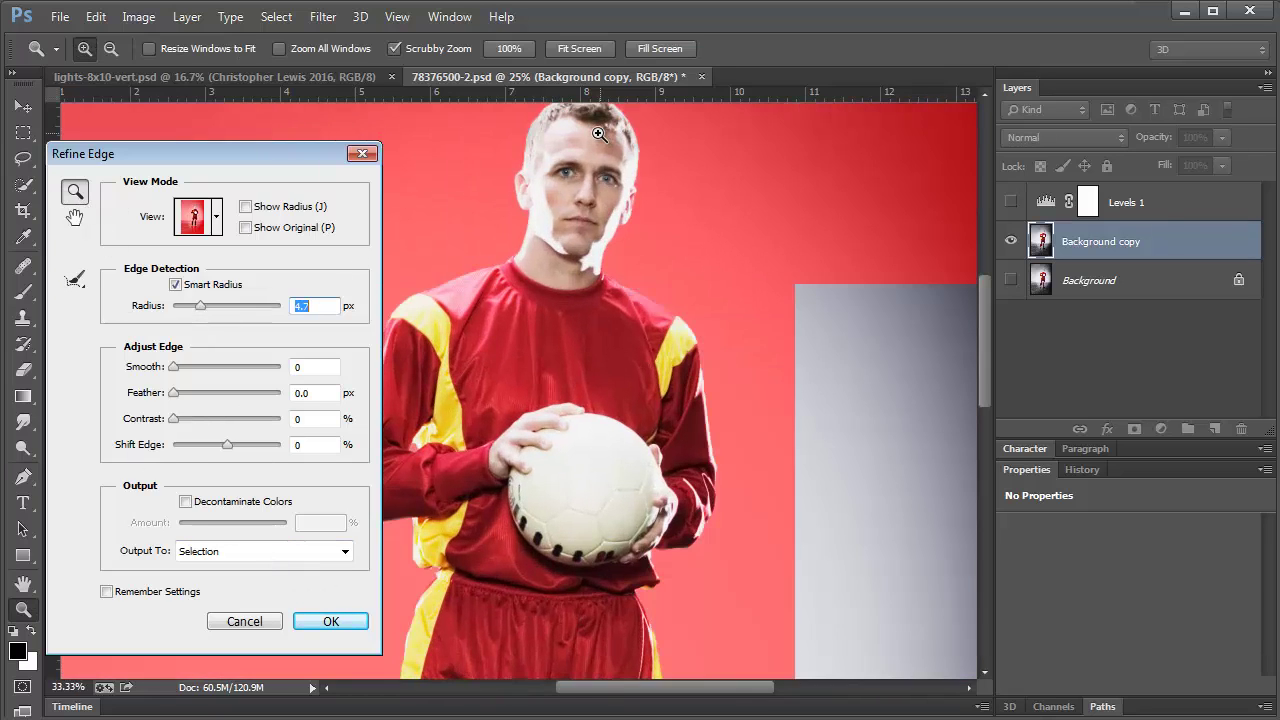
pyautogui.click(576, 129)
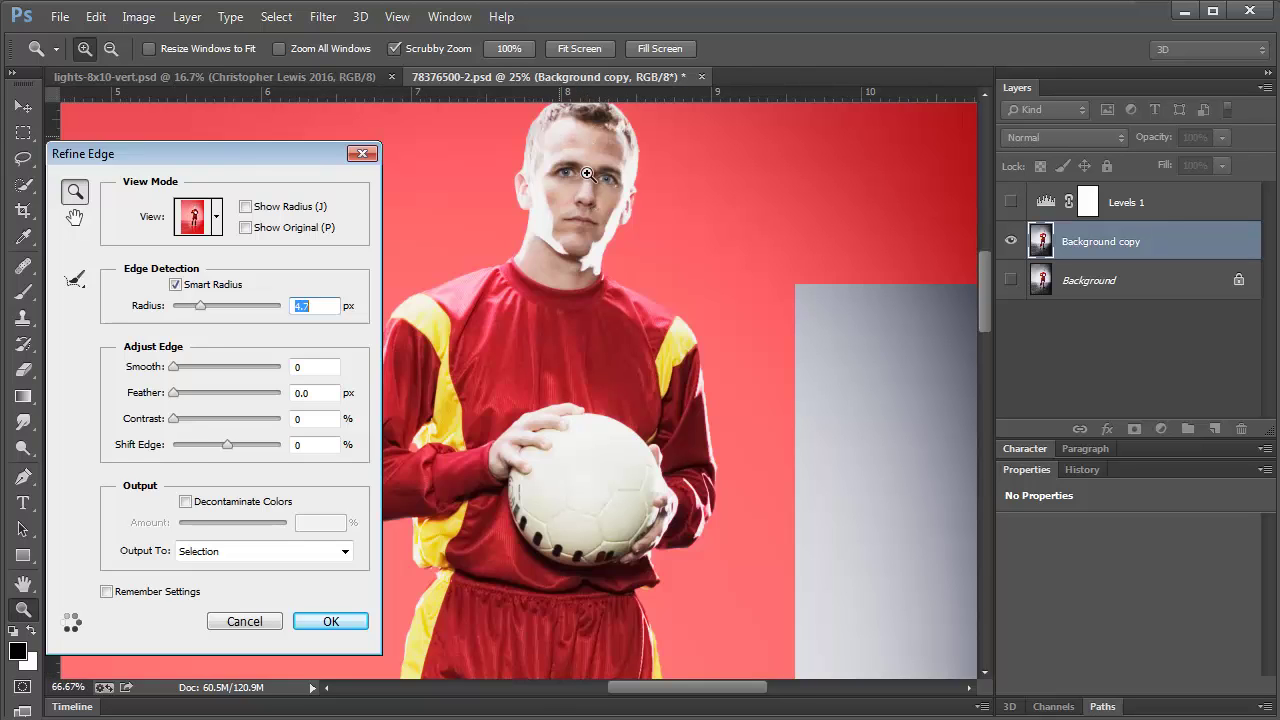
pyautogui.click(587, 174)
pyautogui.click(601, 279)
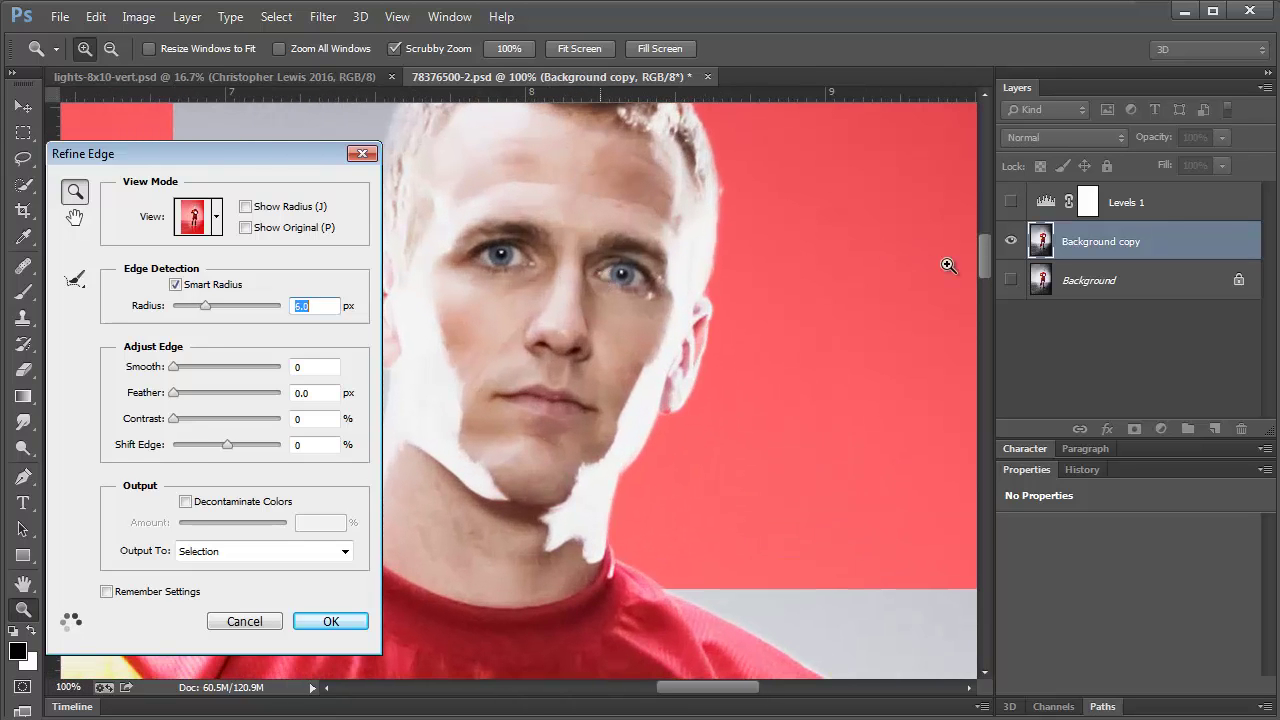
pyautogui.scroll(5, 980, 268)
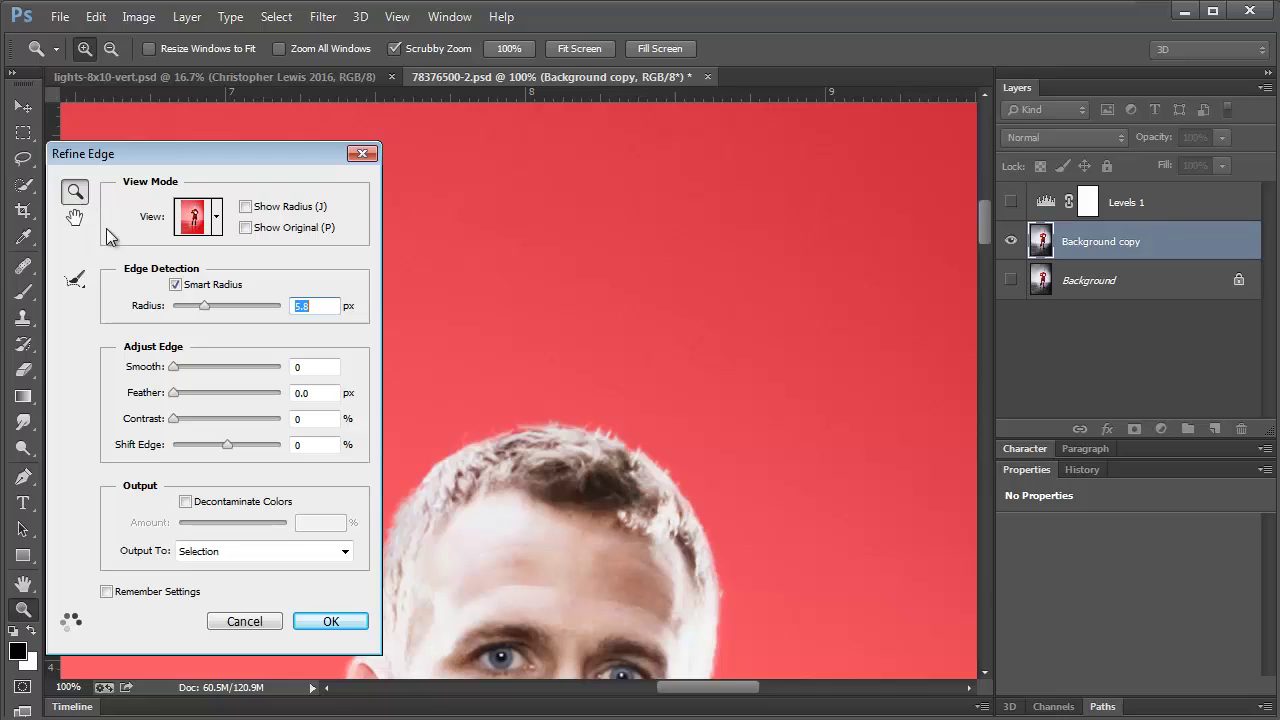
# Step: Brush the hair edges with the Refine Radius tool, set Smart Radius to 2.7 px, and accept
pyautogui.click(77, 282)
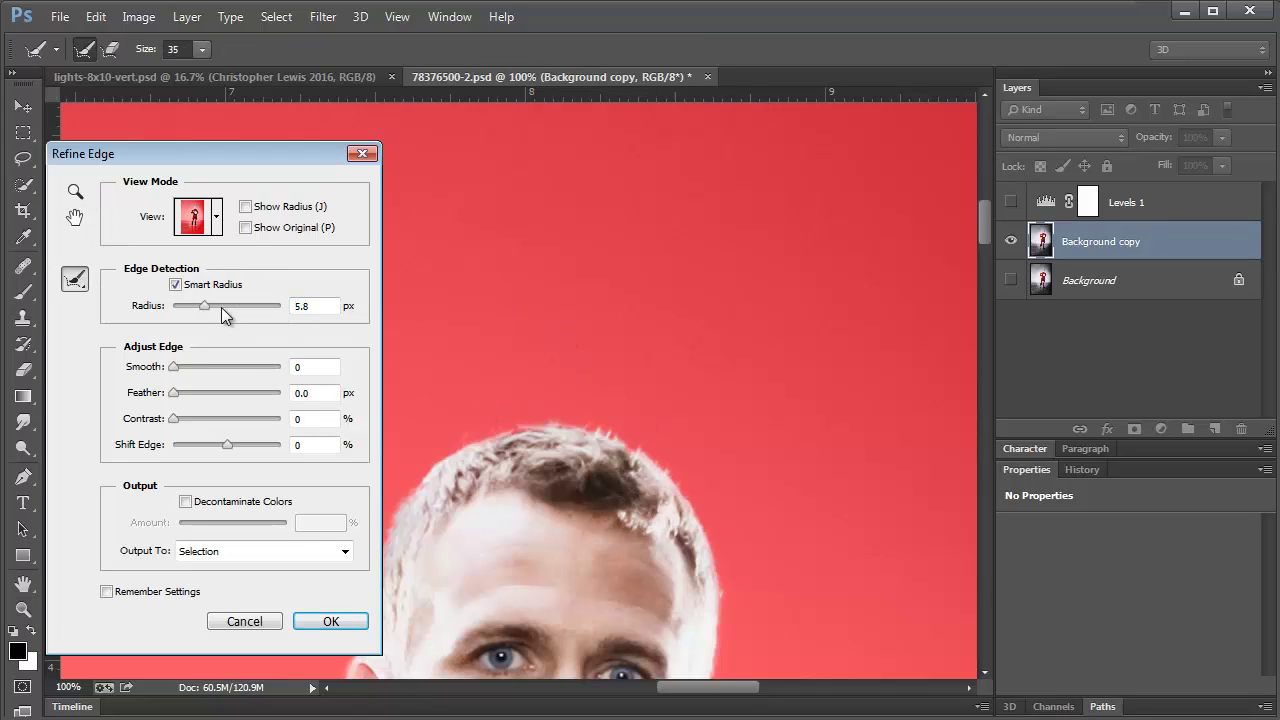
pyautogui.moveTo(204, 309); pyautogui.dragTo(188, 309)
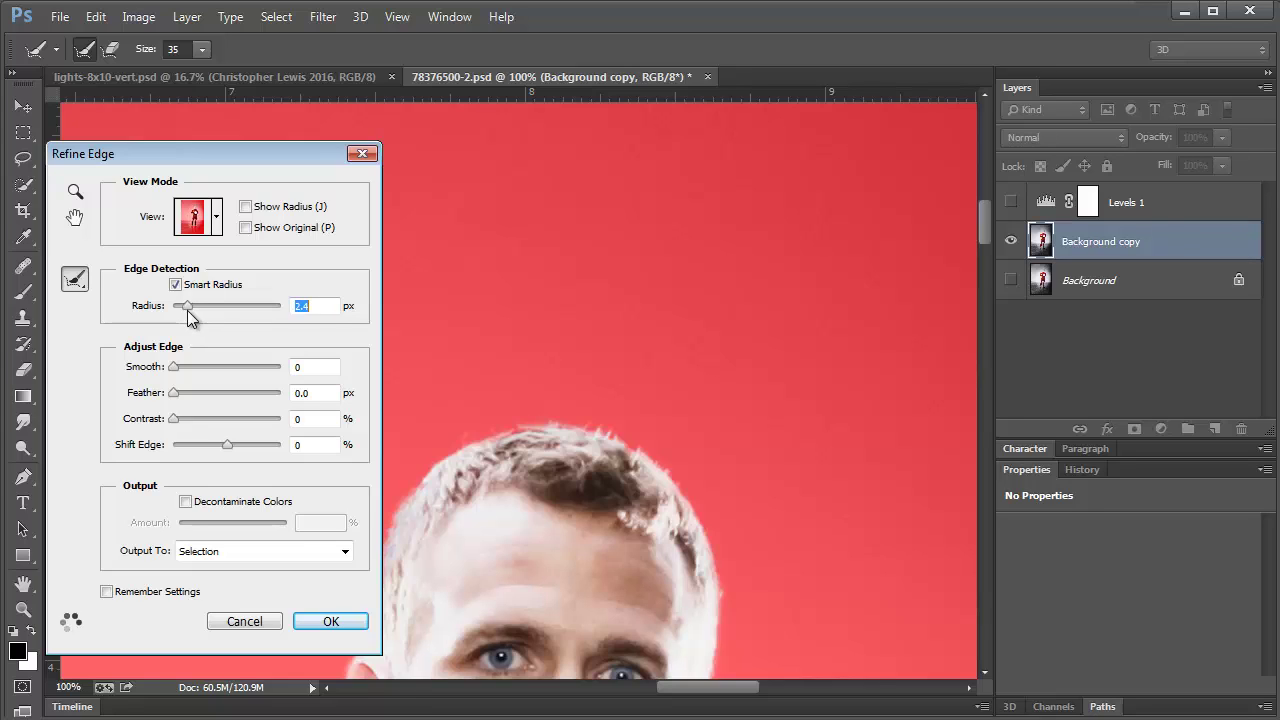
pyautogui.moveTo(197, 307); pyautogui.dragTo(199, 307)
pyautogui.press('Down')
pyautogui.press('Down')
pyautogui.press('Down')
pyautogui.press('Down')
pyautogui.press('Down')
pyautogui.press('Down')
pyautogui.press('Down')
pyautogui.press('Down')
pyautogui.press('Down')
pyautogui.press('Down')
pyautogui.press('Down')
pyautogui.press('Down')
pyautogui.press('Down')
pyautogui.press('Down')
pyautogui.press('Down')
pyautogui.press('Down')
pyautogui.press('Down')
pyautogui.press('Down')
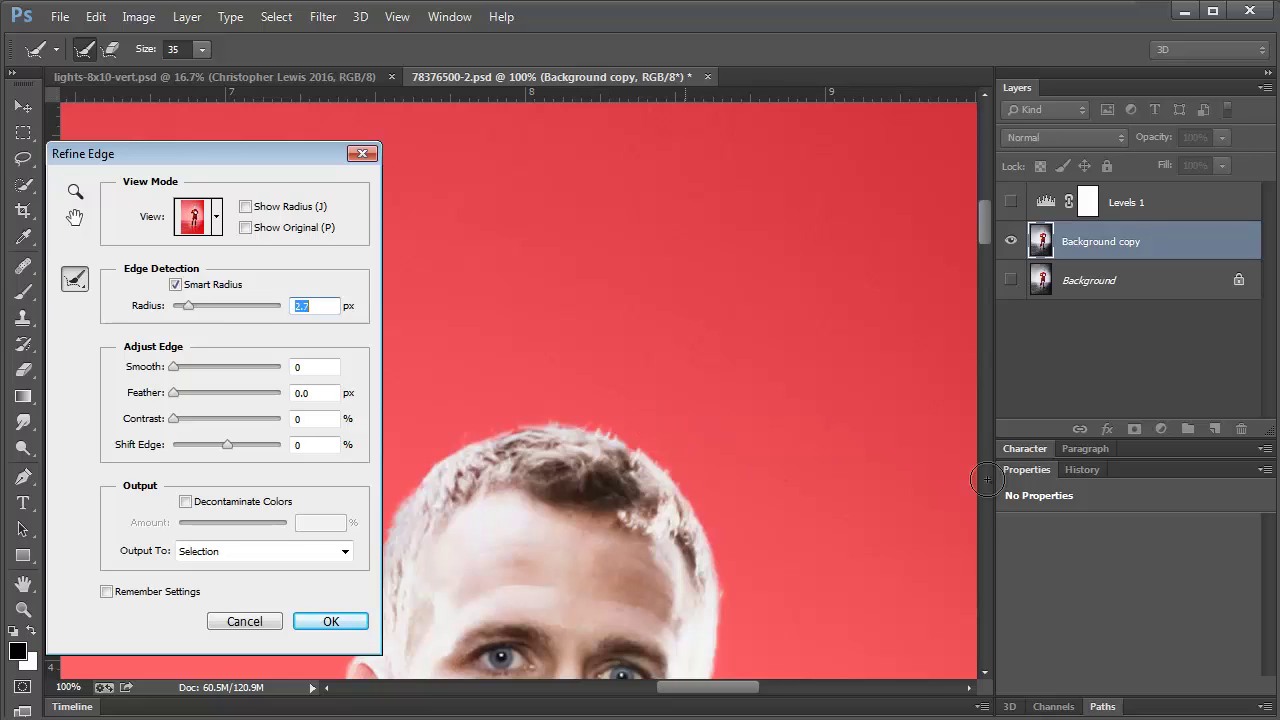
pyautogui.moveTo(983, 218); pyautogui.dragTo(978, 273)
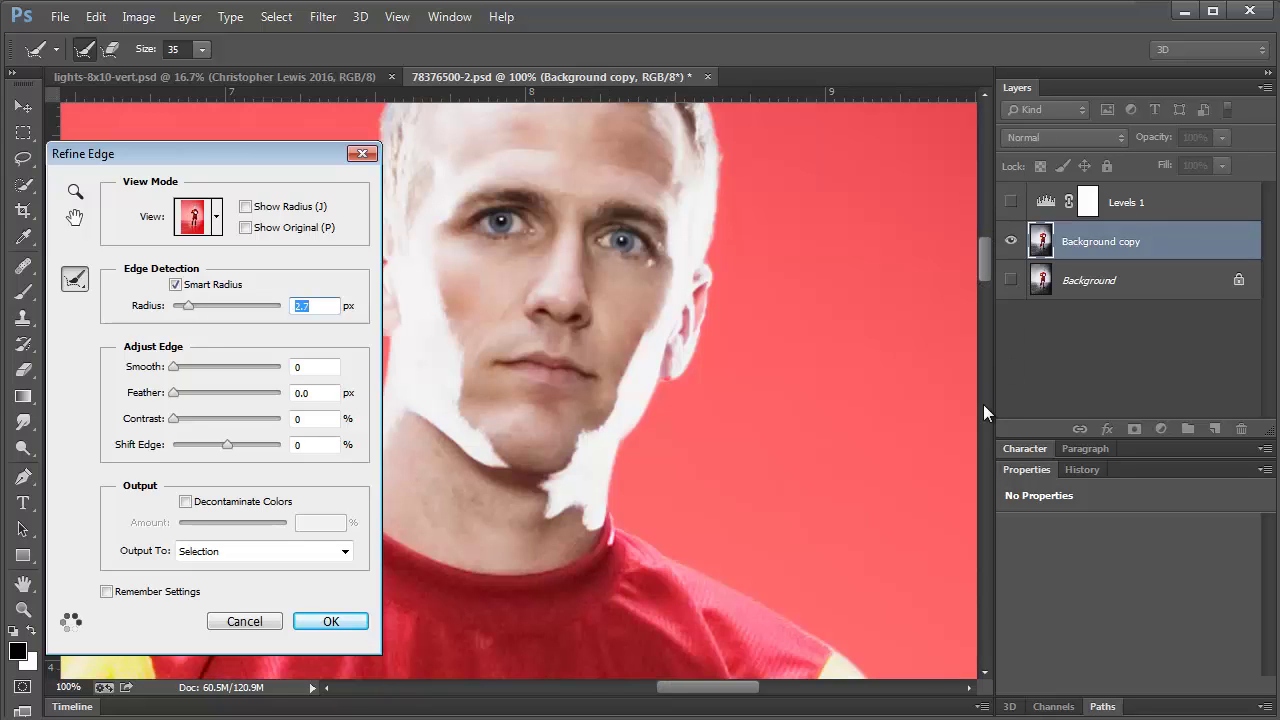
pyautogui.scroll(-10, 174, 331)
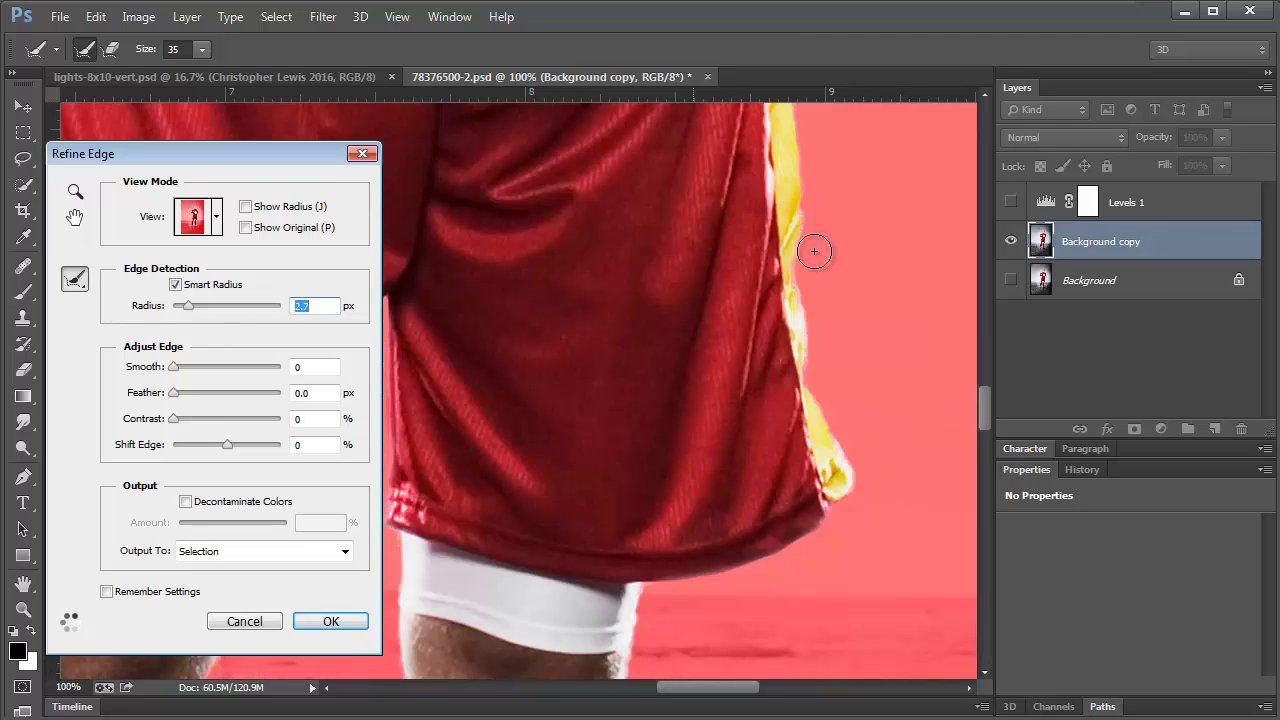
pyautogui.moveTo(980, 416); pyautogui.dragTo(994, 276)
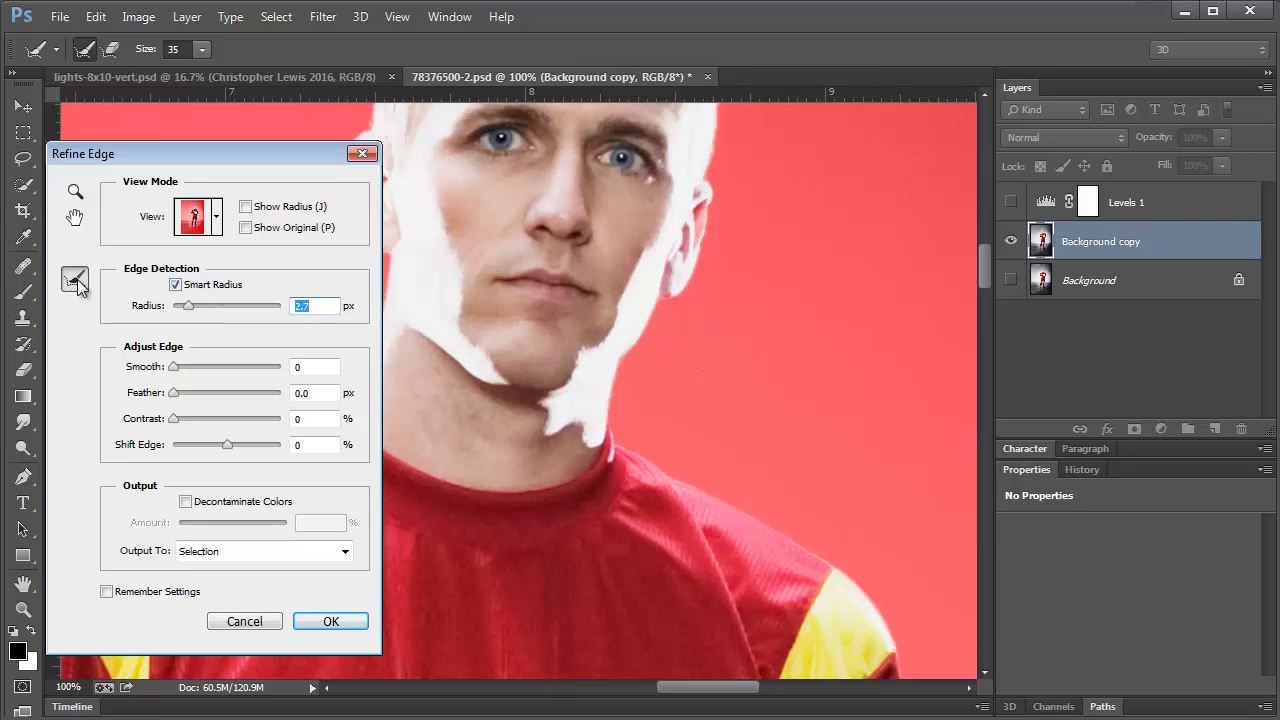
pyautogui.click(672, 301)
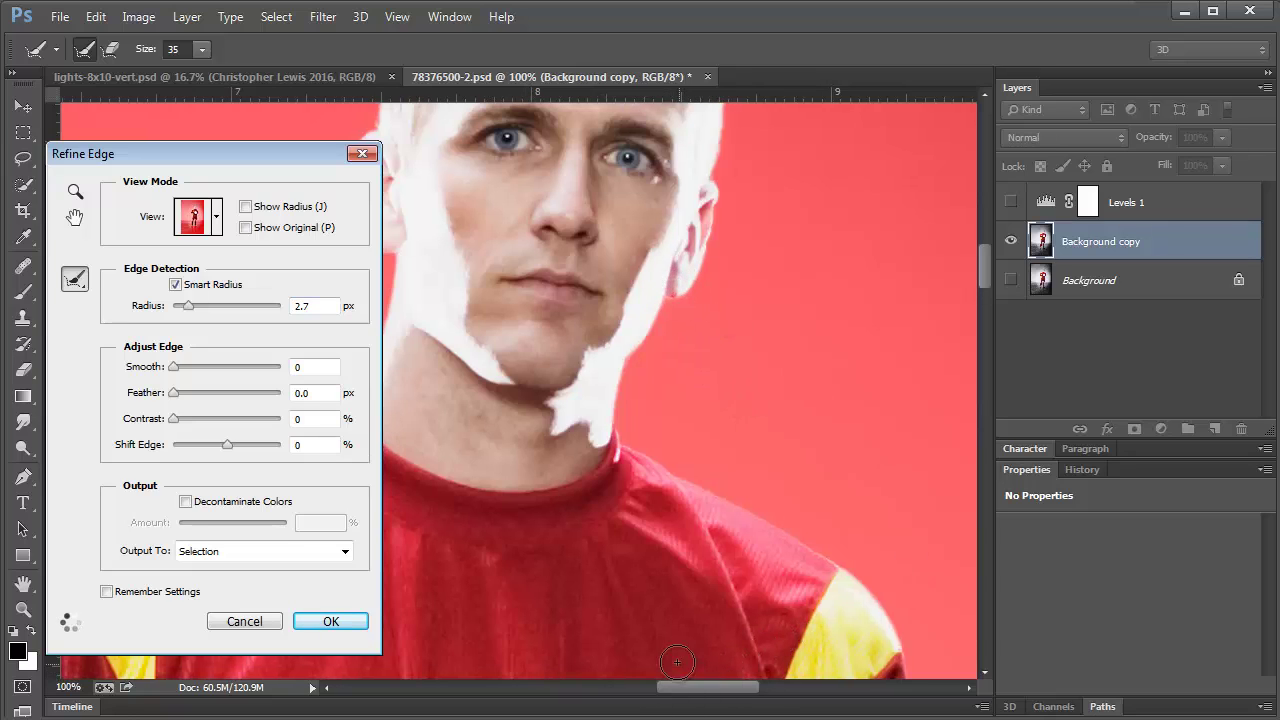
pyautogui.scroll(3, 630, 256)
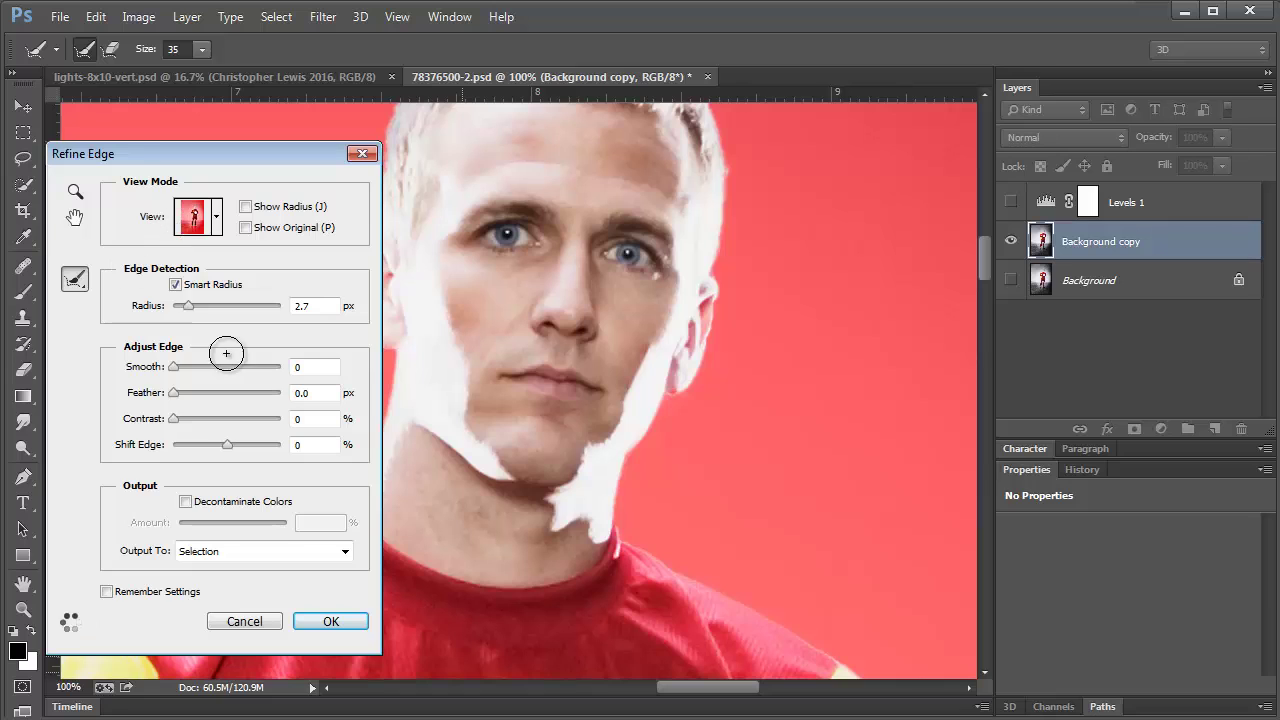
pyautogui.click(330, 620)
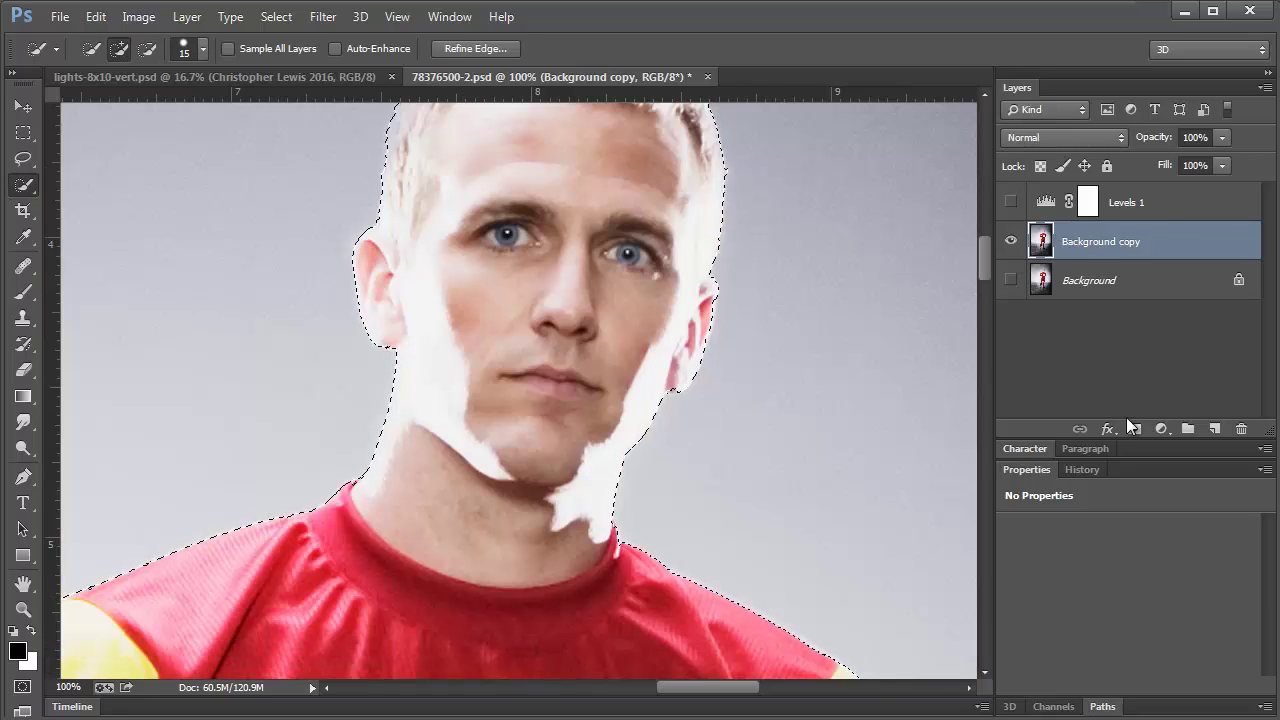
# Step: Add a layer mask from the player selection and duplicate the masked layer
pyautogui.click(1133, 428)
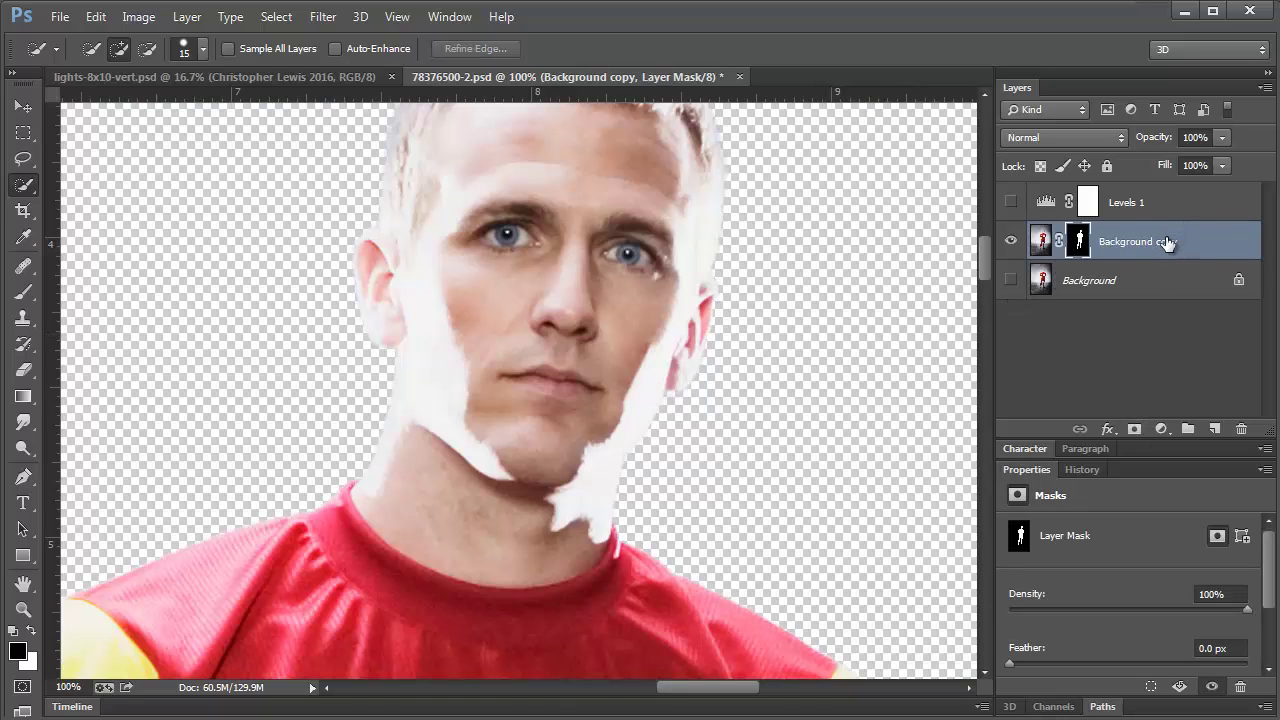
pyautogui.moveTo(1165, 245); pyautogui.dragTo(1211, 428)
pyautogui.click(1010, 241)
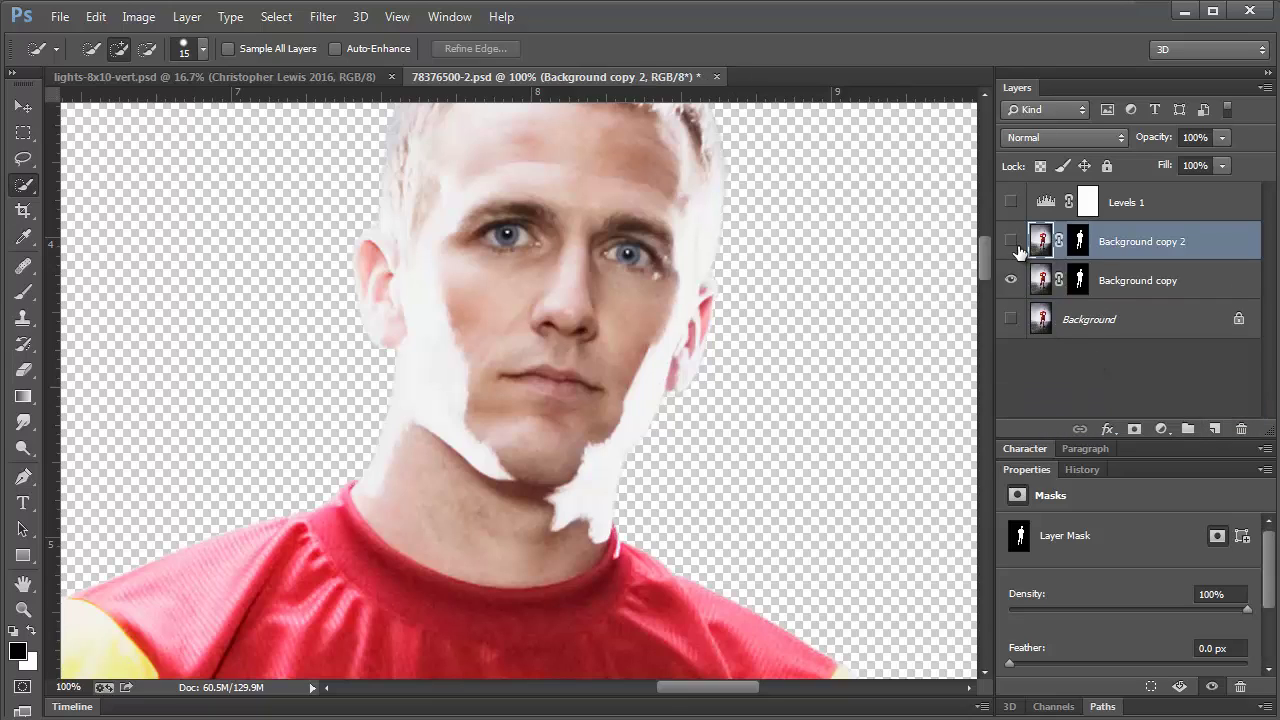
# Step: Rename the copy 'player' and start renaming the original layer 'shadow'
pyautogui.doubleClick(1140, 243)
pyautogui.write('pla')
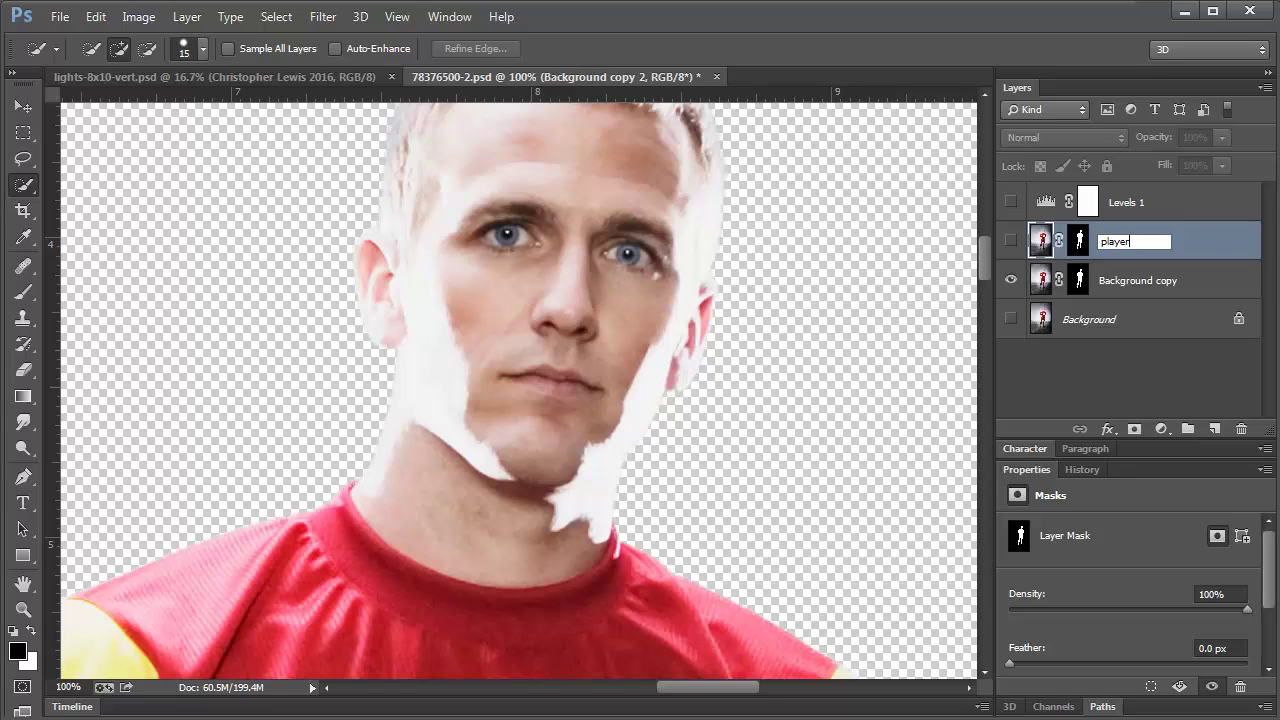
pyautogui.write('yer')
pyautogui.click(1160, 284)
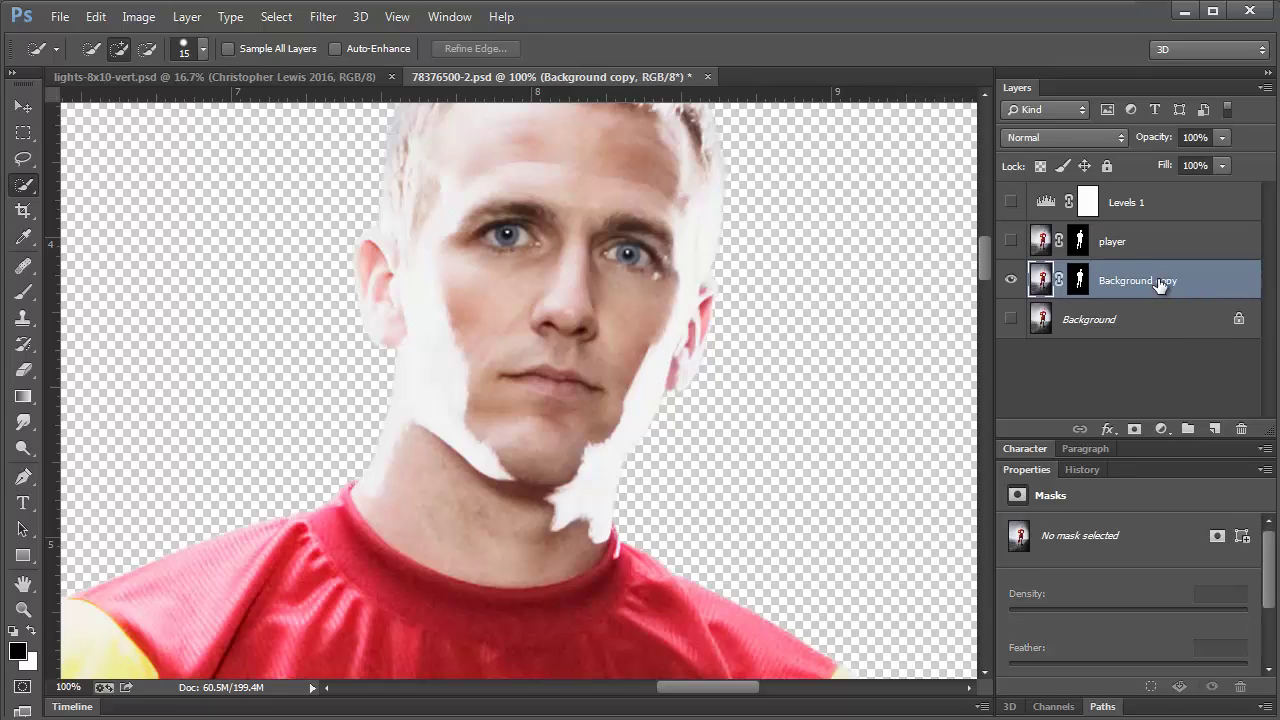
pyautogui.doubleClick(1160, 282)
pyautogui.write('shadow')
# Step: Confirm the 'shadow' name, fit the image on screen, and marquee-select everything above the feet
pyautogui.press('Return')
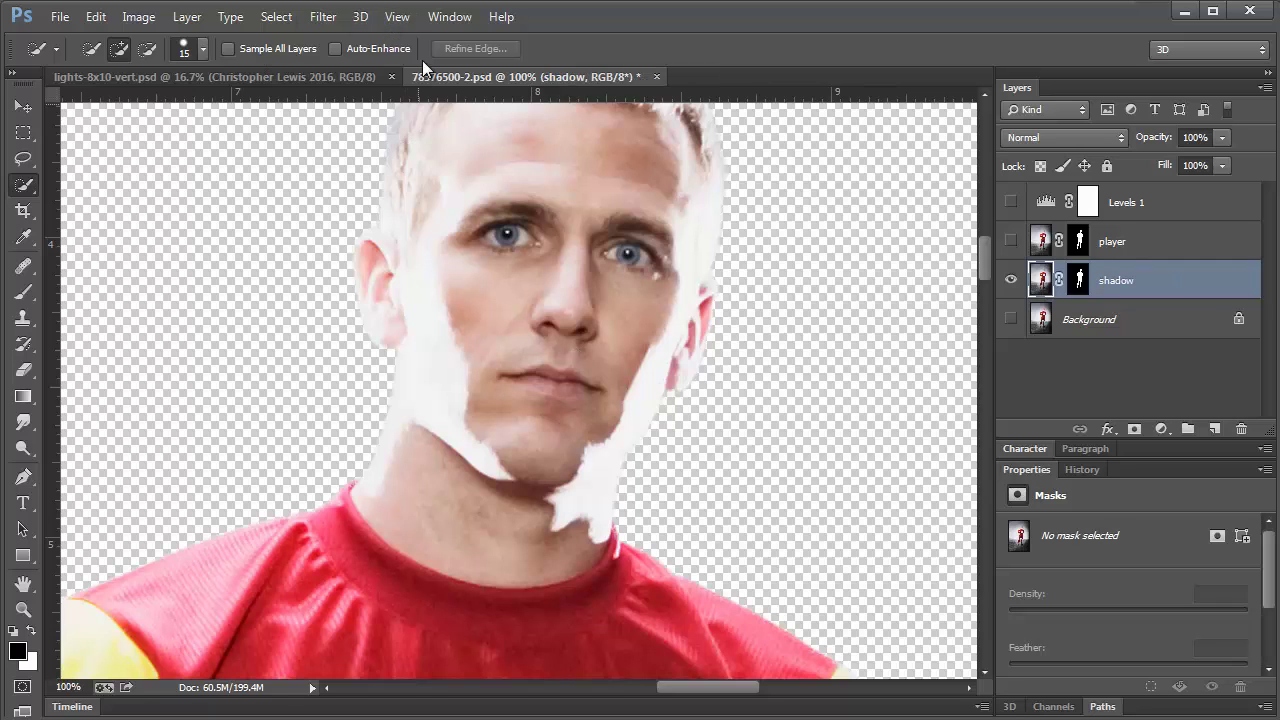
pyautogui.click(397, 17)
pyautogui.click(409, 198)
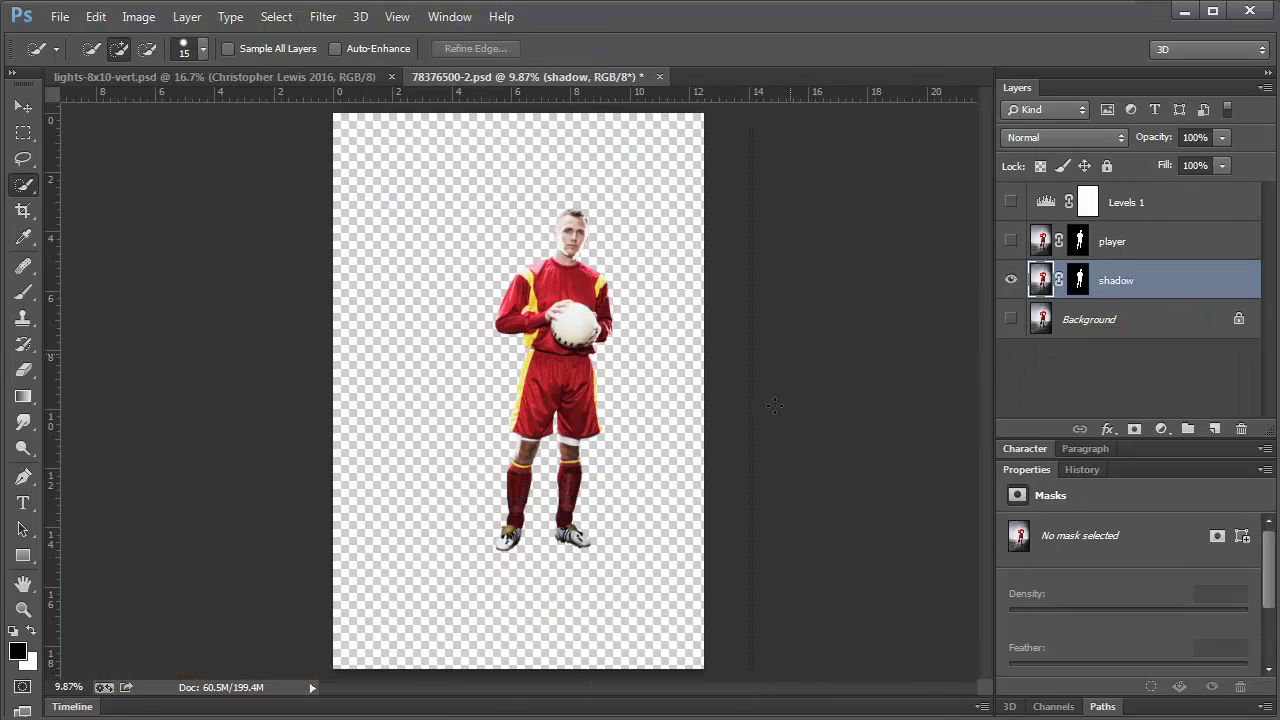
pyautogui.click(23, 609)
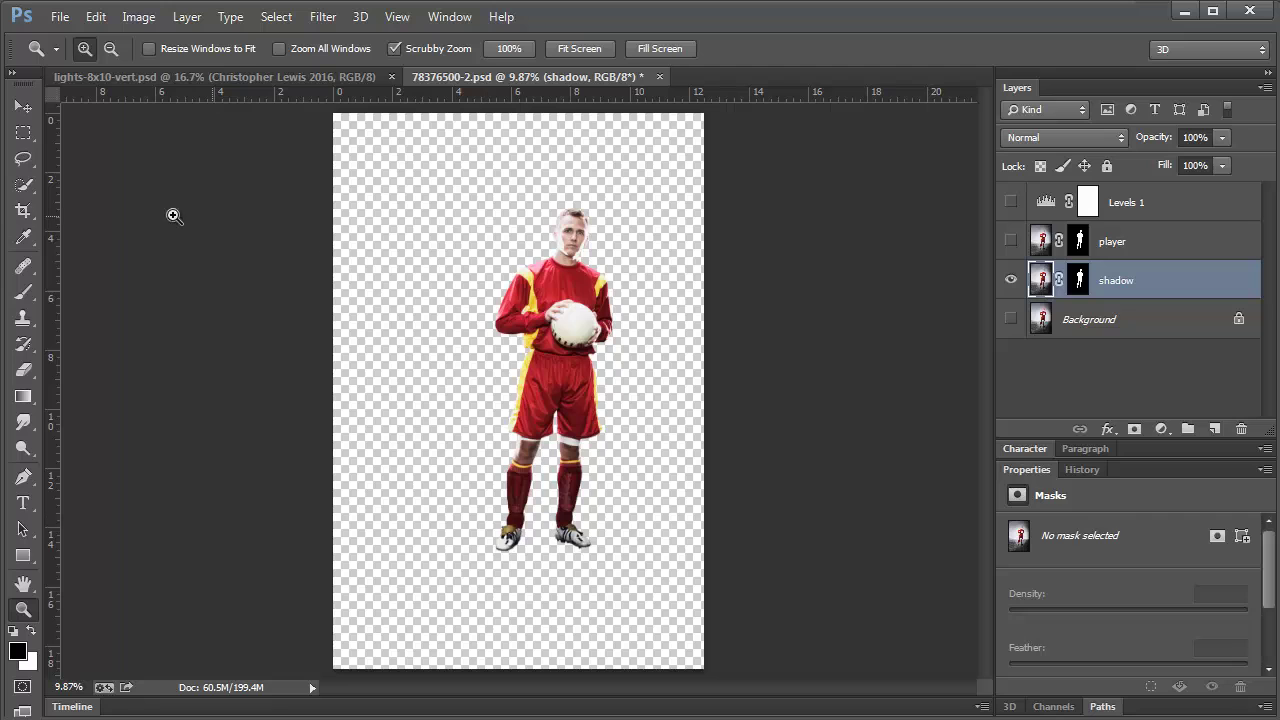
pyautogui.click(22, 134)
pyautogui.moveTo(435, 165); pyautogui.dragTo(654, 524)
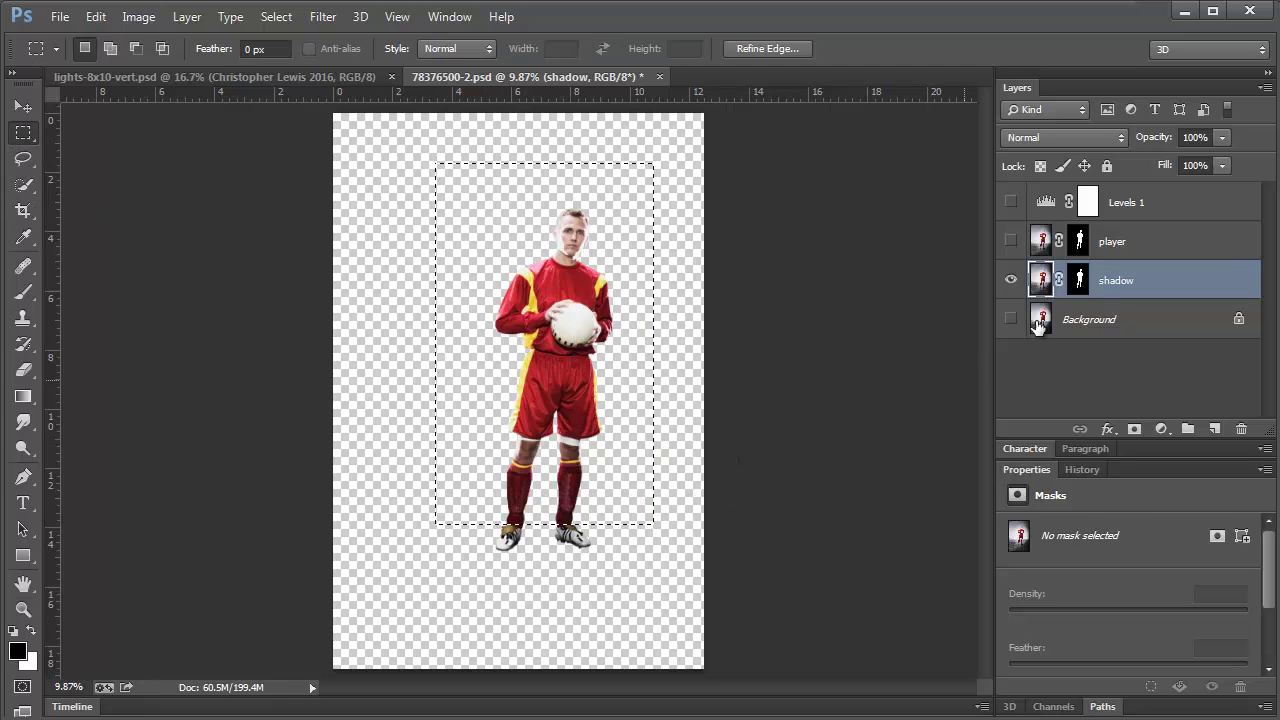
# Step: Fill the shadow layer's mask selection with black and hide the player layer
pyautogui.click(1080, 282)
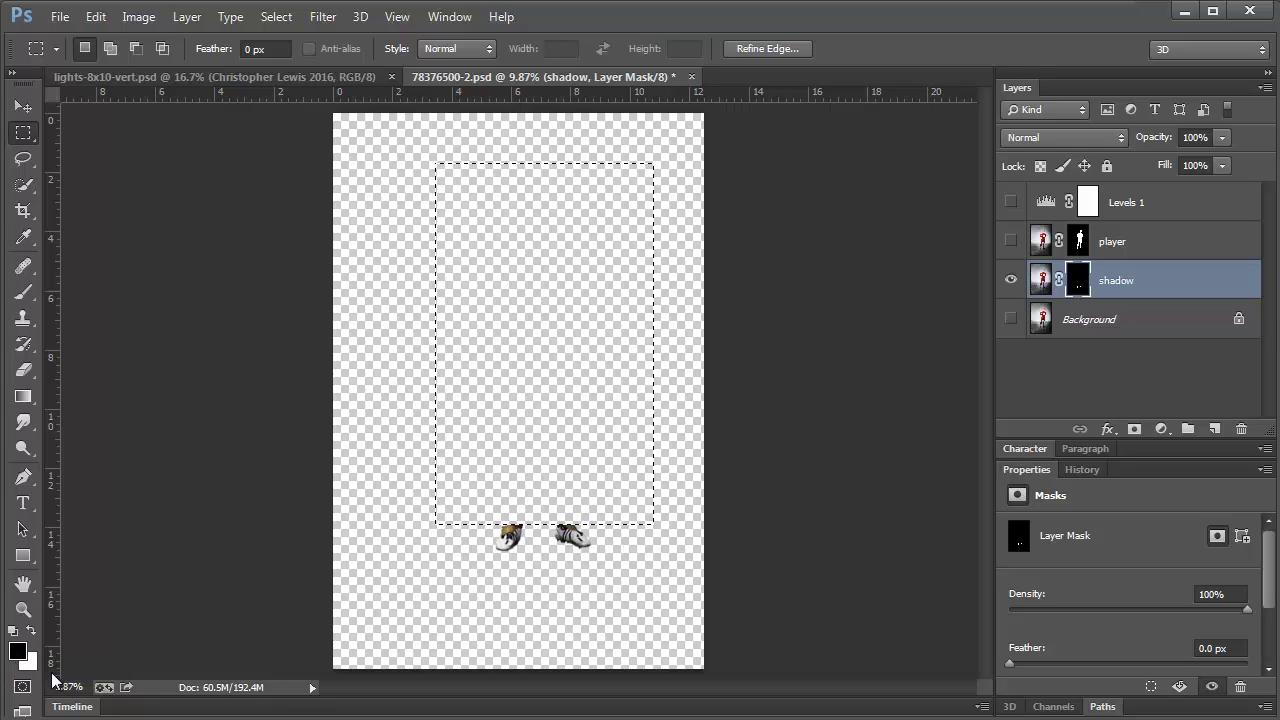
pyautogui.click(1011, 242)
pyautogui.click(1134, 280)
# Step: Zoom into the shoes, deselect, and paint white on the shadow mask beneath both boots
pyautogui.click(23, 609)
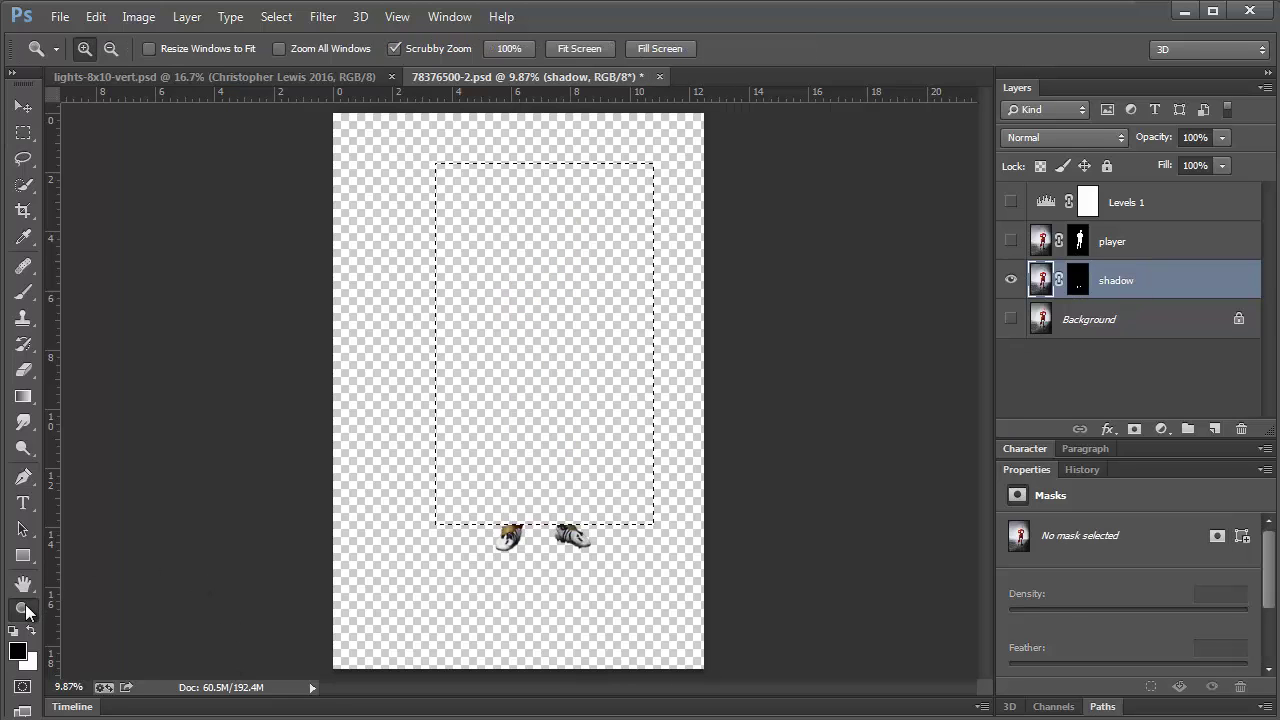
pyautogui.moveTo(590, 551); pyautogui.dragTo(608, 523)
pyautogui.click(1080, 283)
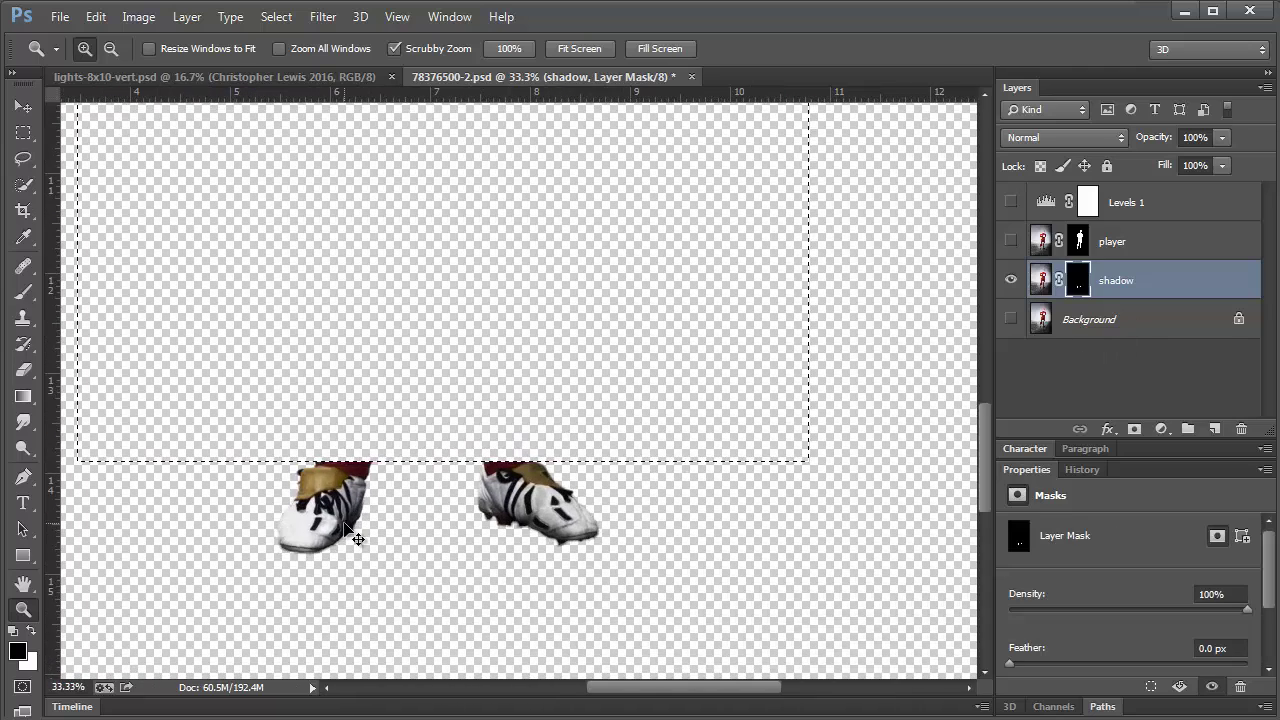
pyautogui.hotkey('ctrl', 'd')
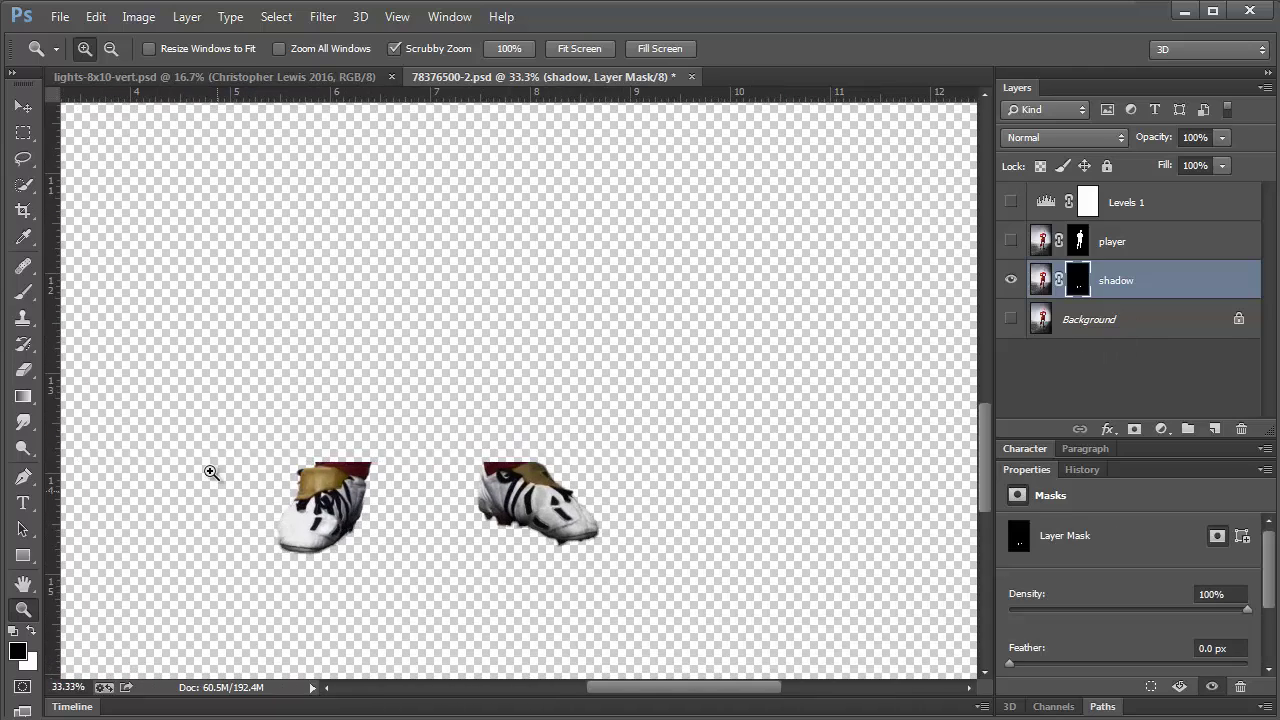
pyautogui.click(23, 291)
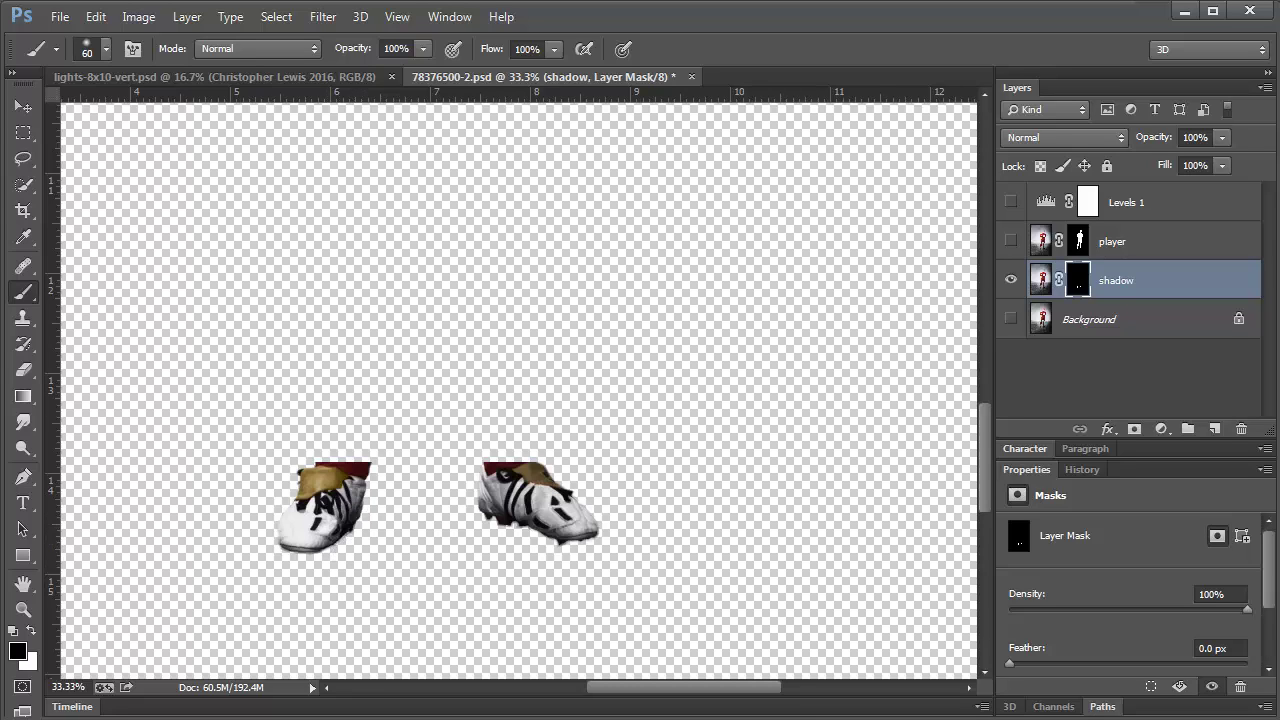
pyautogui.click(32, 632)
pyautogui.moveTo(343, 546)
pyautogui.mouseDown()
pyautogui.moveTo(360, 525)
pyautogui.moveTo(310, 555)
pyautogui.moveTo(280, 550)
pyautogui.moveTo(345, 548)
pyautogui.moveTo(361, 520)
pyautogui.mouseUp()
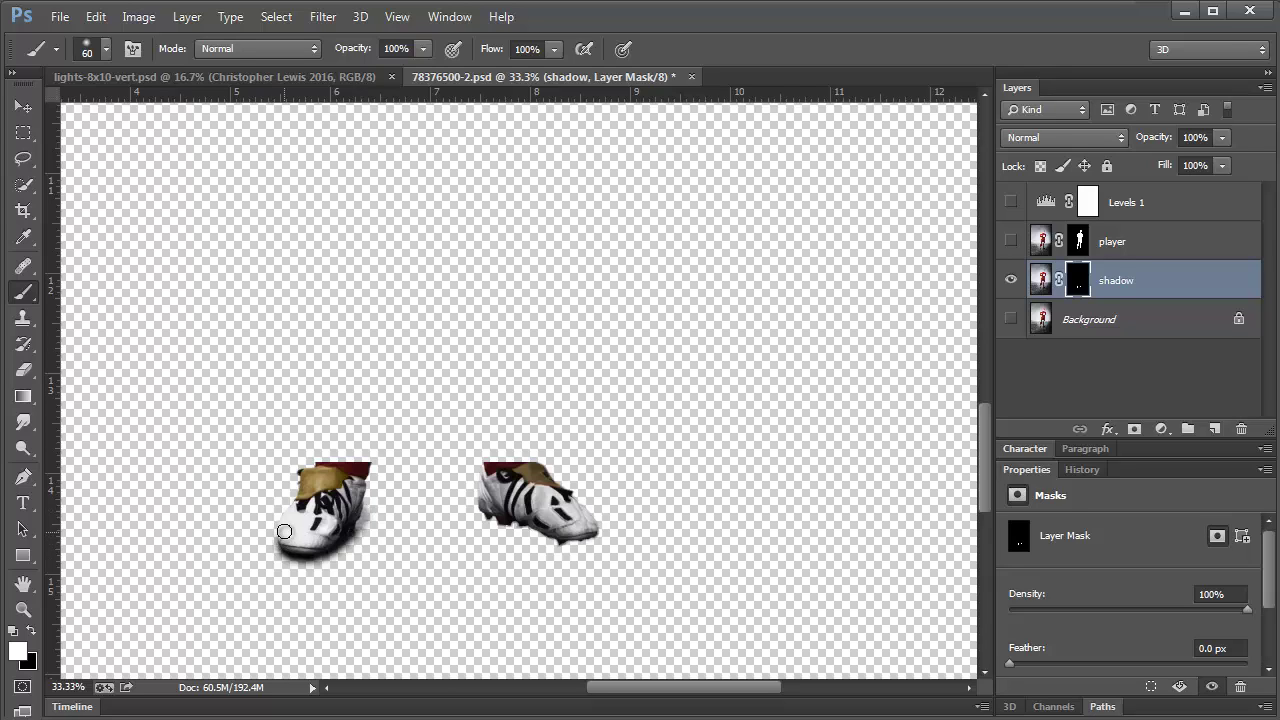
pyautogui.moveTo(487, 516)
pyautogui.mouseDown()
pyautogui.moveTo(547, 538)
pyautogui.moveTo(518, 518)
pyautogui.moveTo(536, 533)
pyautogui.moveTo(595, 529)
pyautogui.moveTo(540, 537)
pyautogui.moveTo(479, 503)
pyautogui.moveTo(550, 531)
pyautogui.moveTo(595, 524)
pyautogui.moveTo(584, 517)
pyautogui.moveTo(591, 533)
pyautogui.moveTo(570, 542)
pyautogui.moveTo(515, 531)
pyautogui.mouseUp()
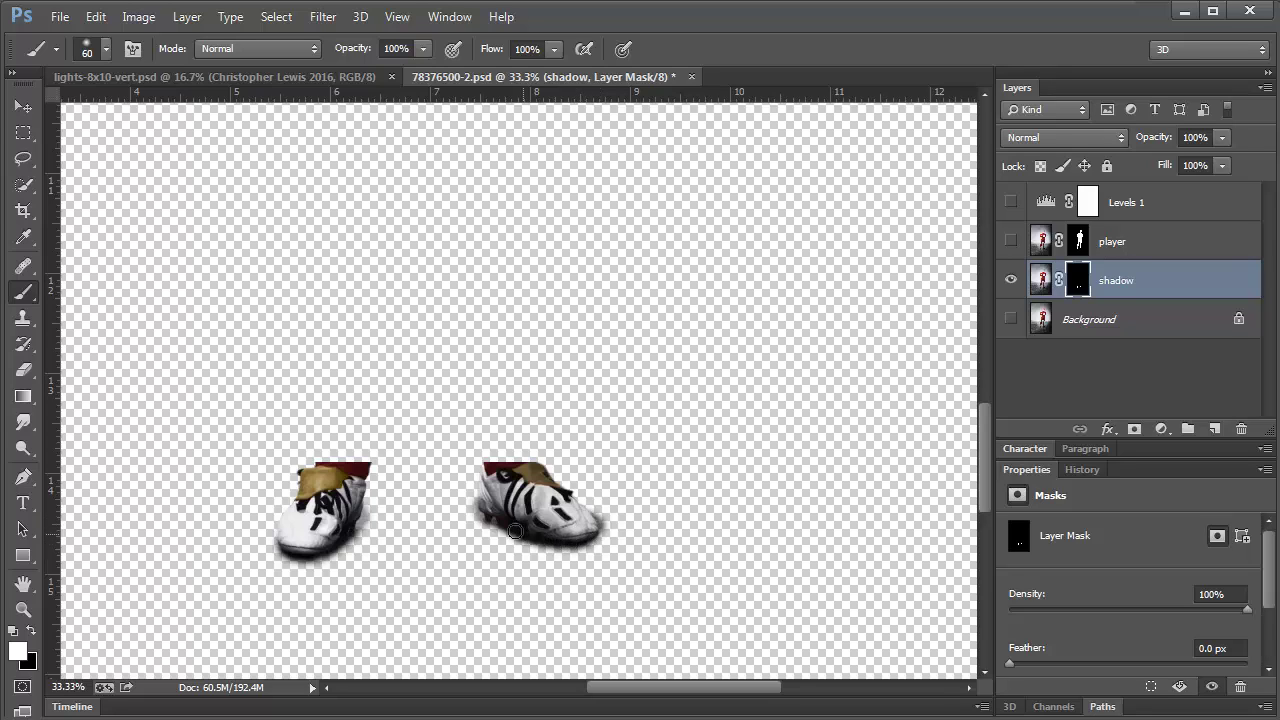
# Step: Select the player and shadow layers and make the player layer visible again
pyautogui.click(1160, 244)
pyautogui.keyDown('shift'); pyautogui.click(1145, 288); pyautogui.keyUp('shift')
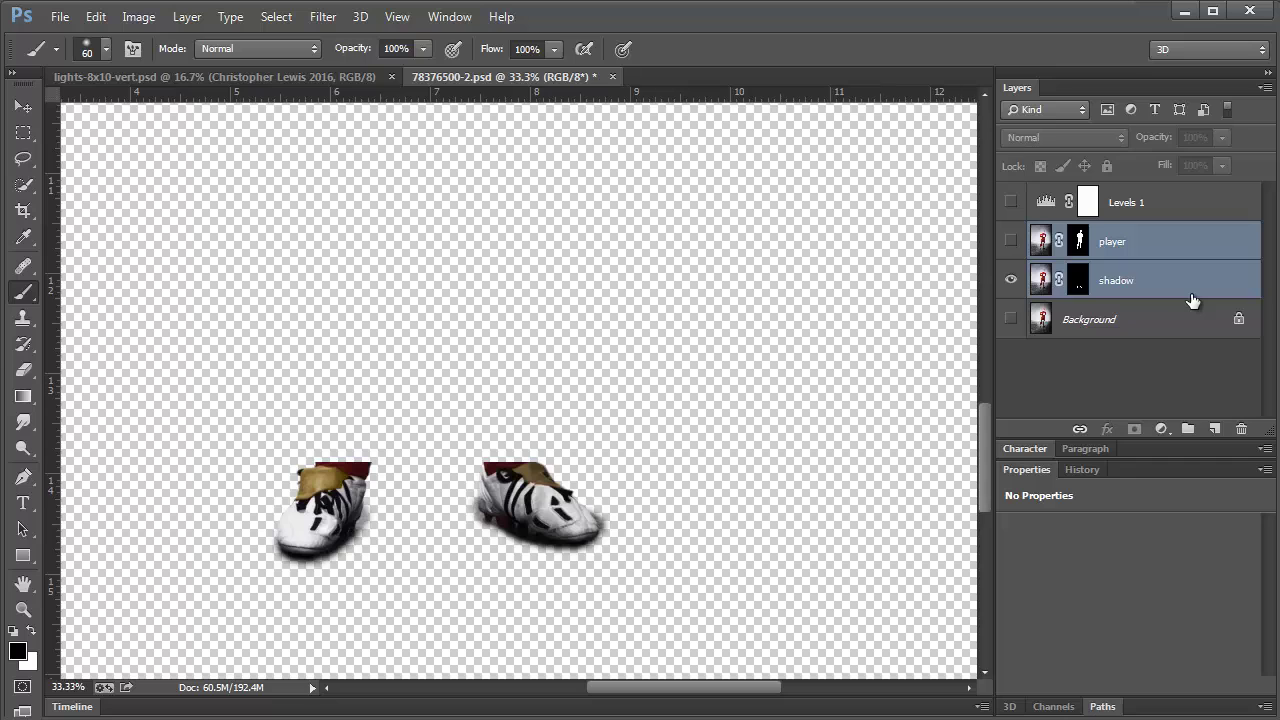
pyautogui.click(1010, 241)
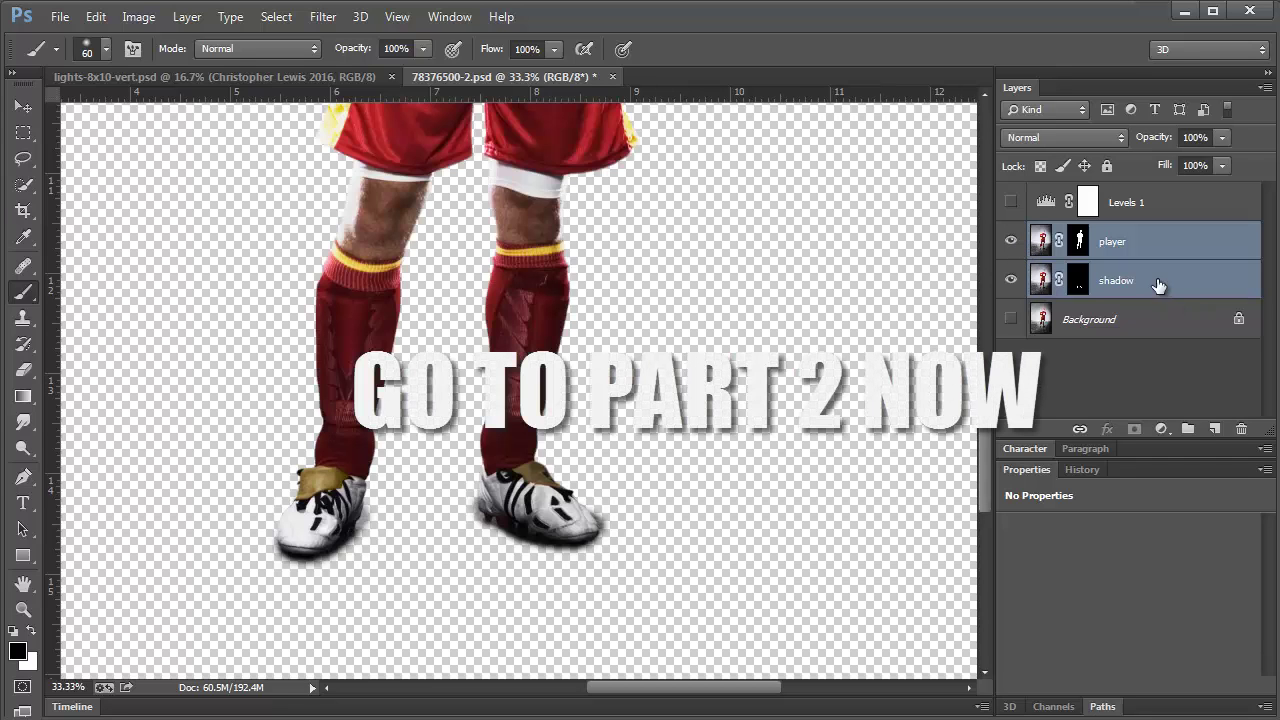
pyautogui.scroll(10, 406, 469)
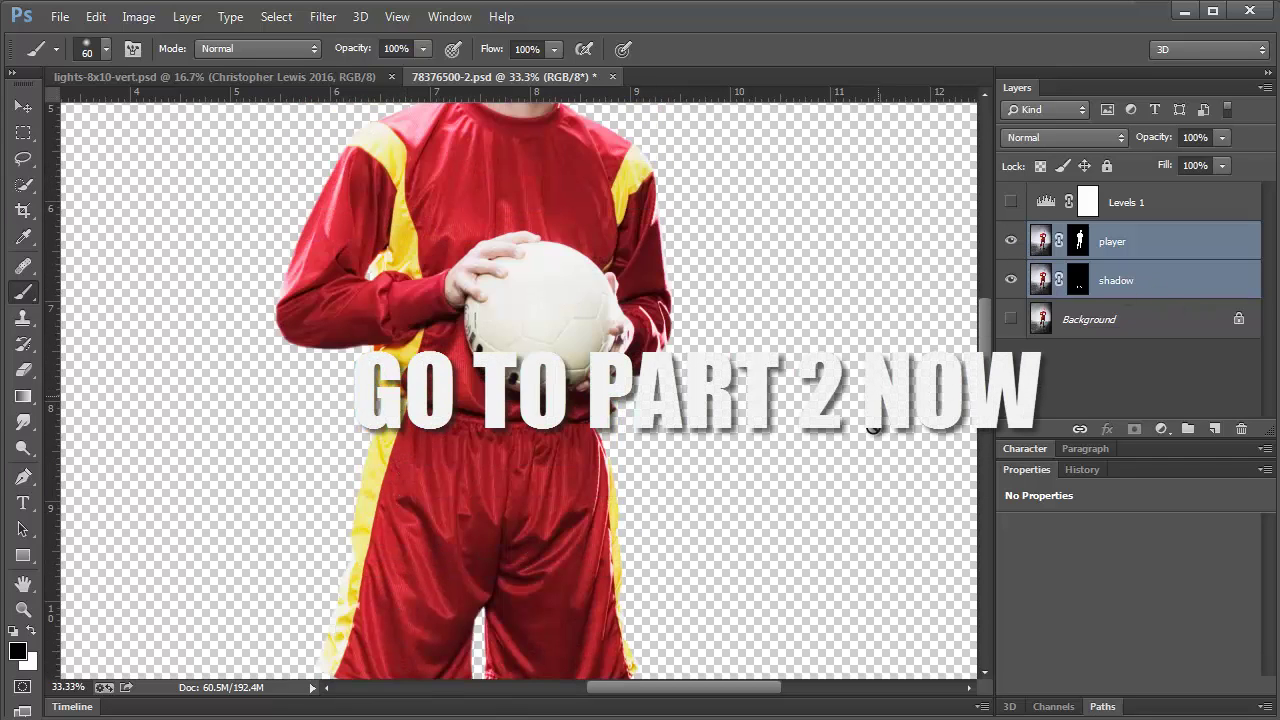
pyautogui.scroll(5, 847, 466)
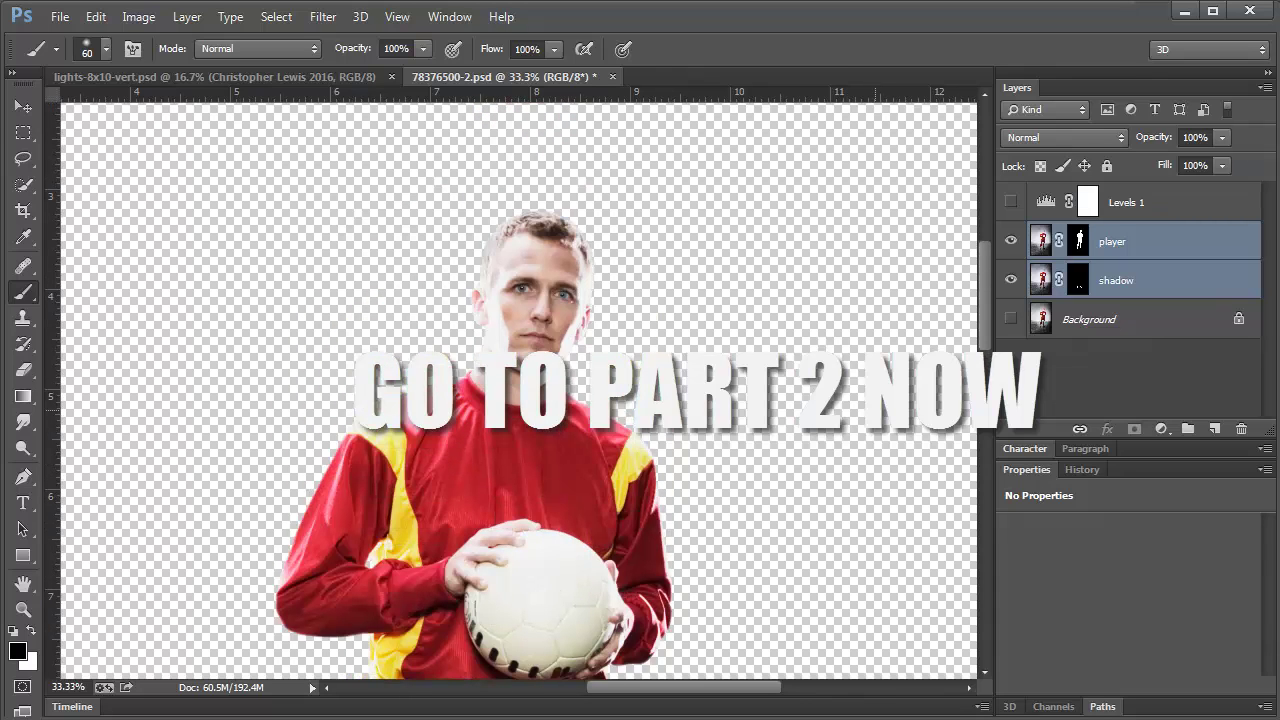